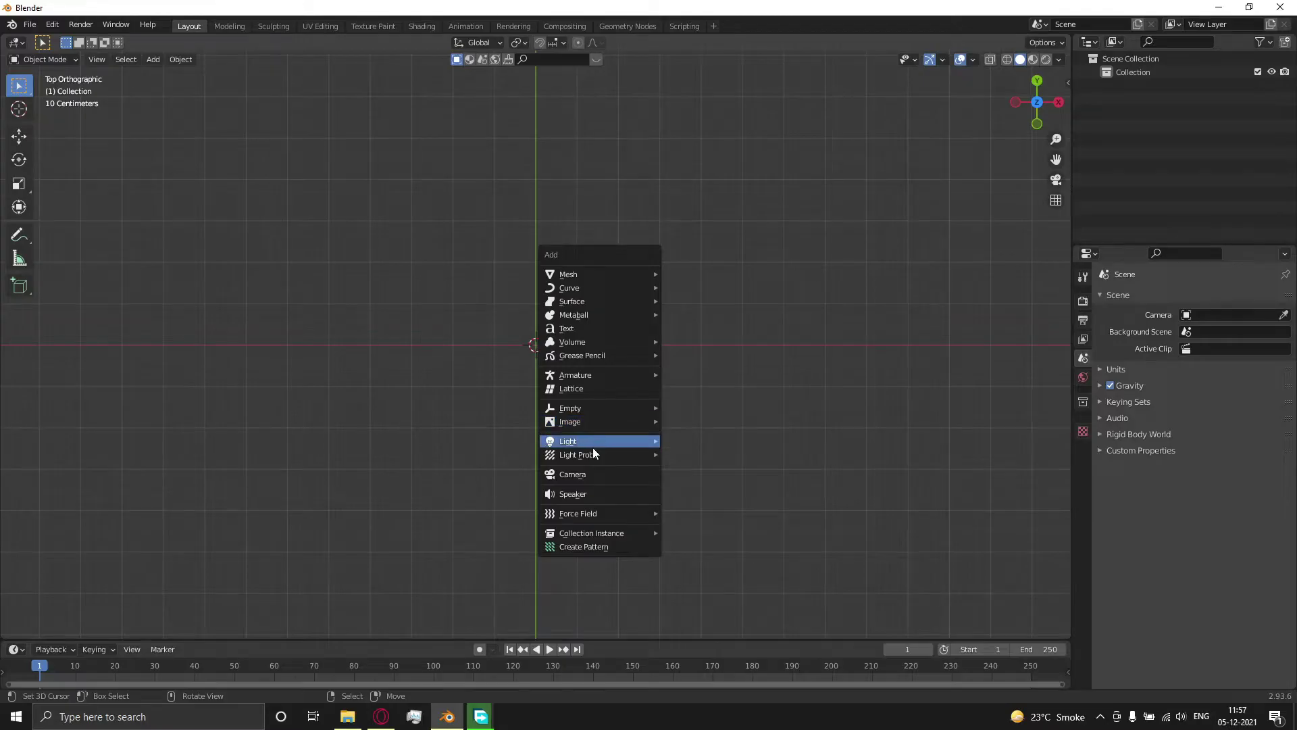
# - Add a text object at the origin and replace its content with MARVEL
pyautogui.click(582, 328)
pyautogui.scroll(6, 620, 346)
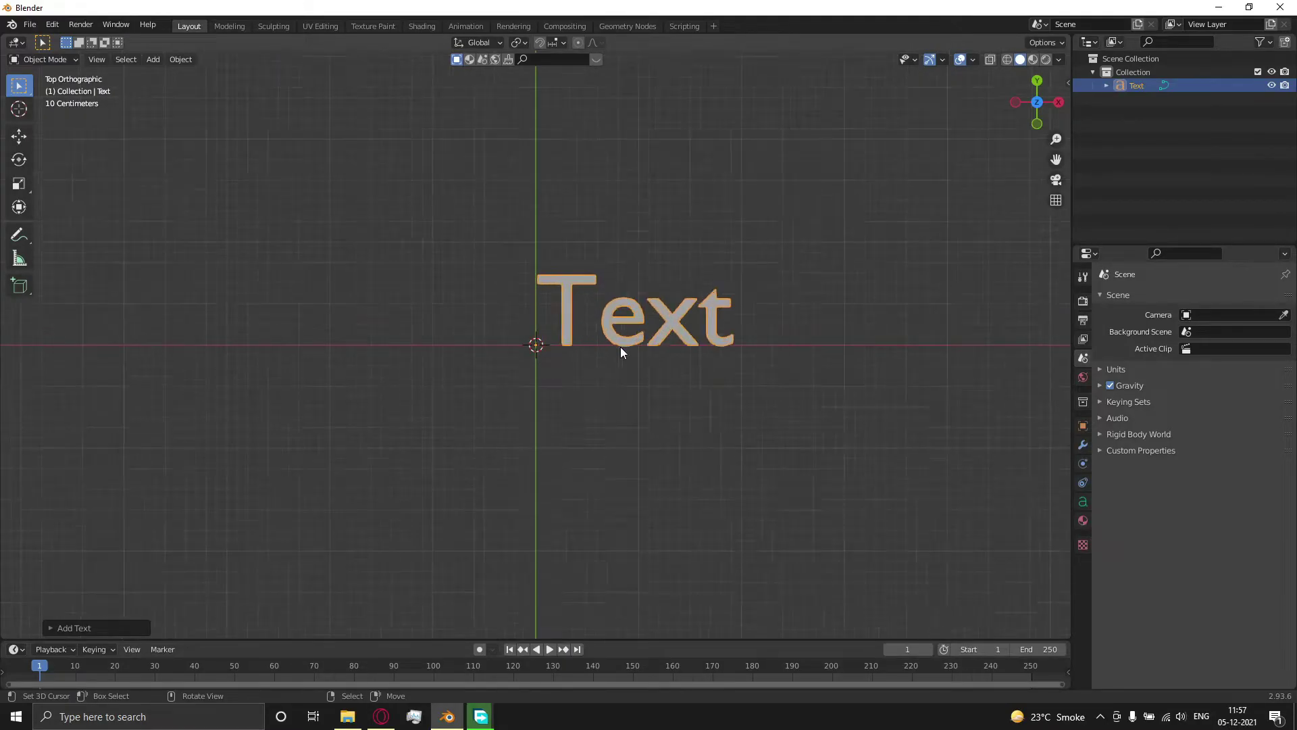
pyautogui.press('Tab')
pyautogui.press('BackSpace')
pyautogui.press('BackSpace')
pyautogui.press('BackSpace')
pyautogui.press('BackSpace')
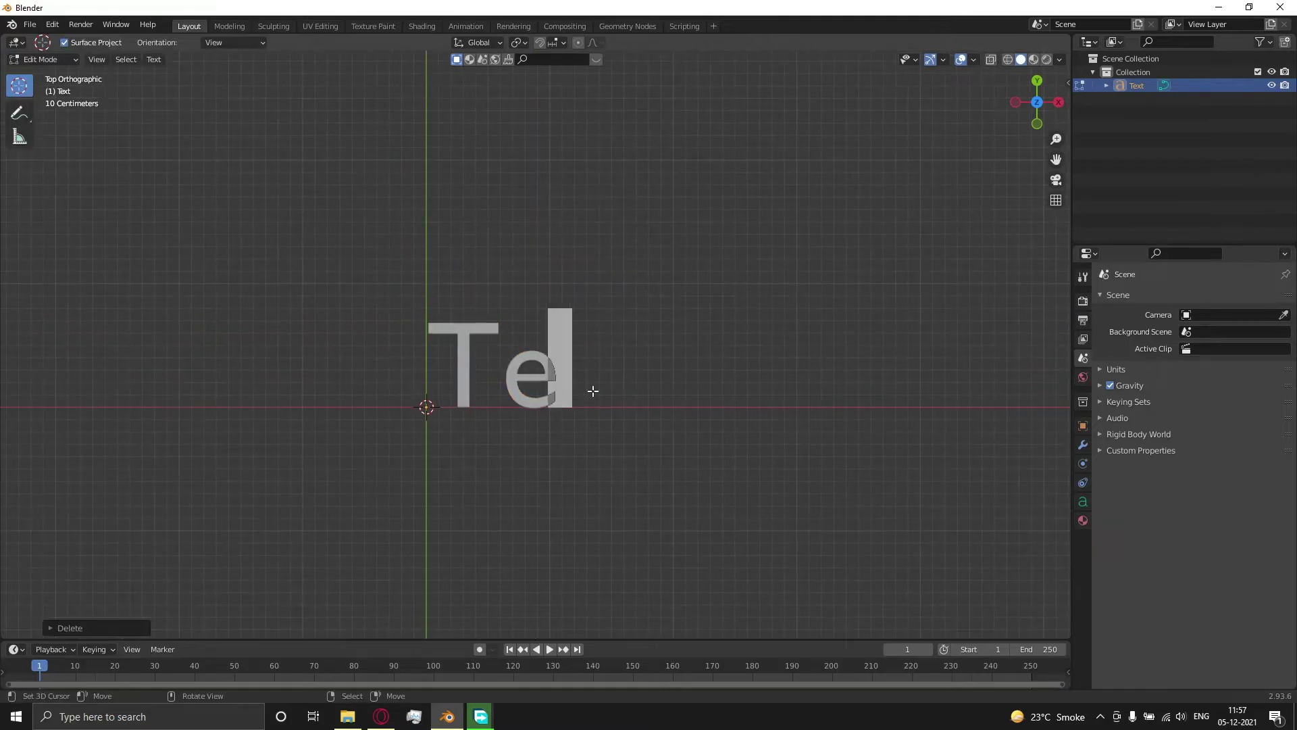
pyautogui.write('MARVEL')
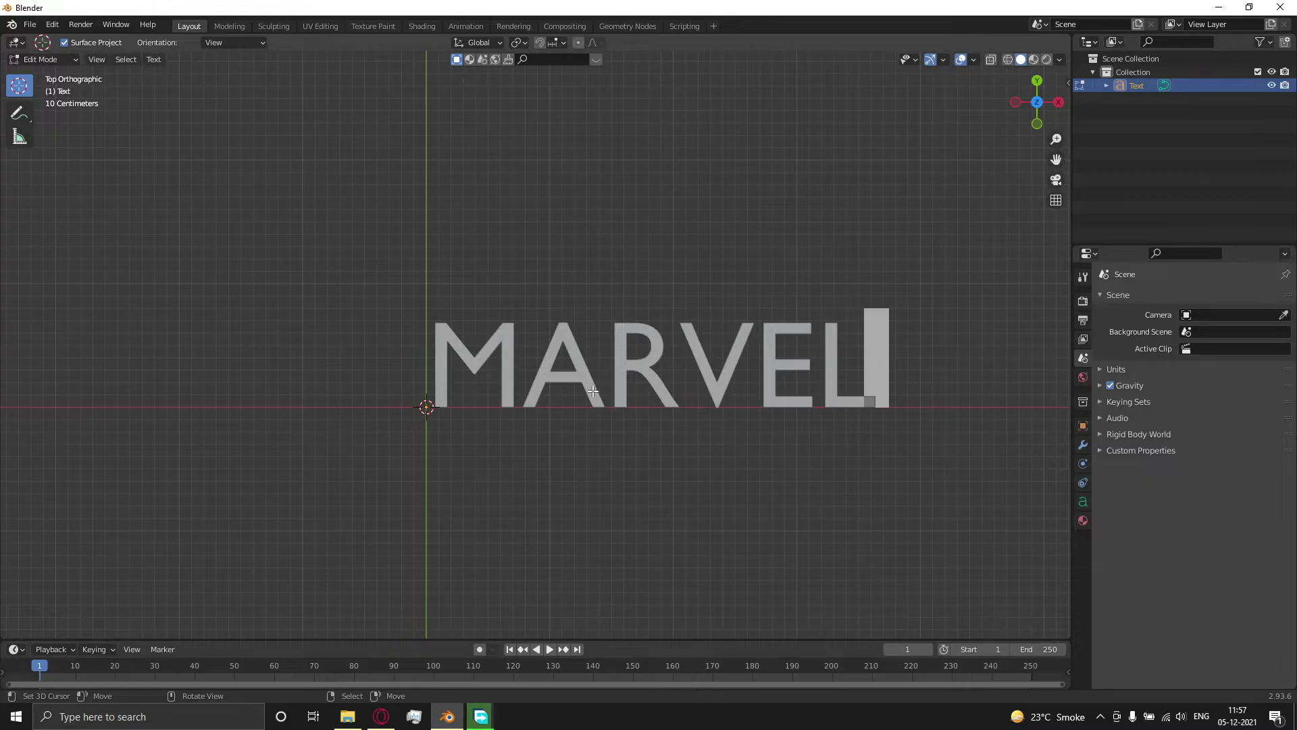
pyautogui.press('capslock')
pyautogui.press('Tab')
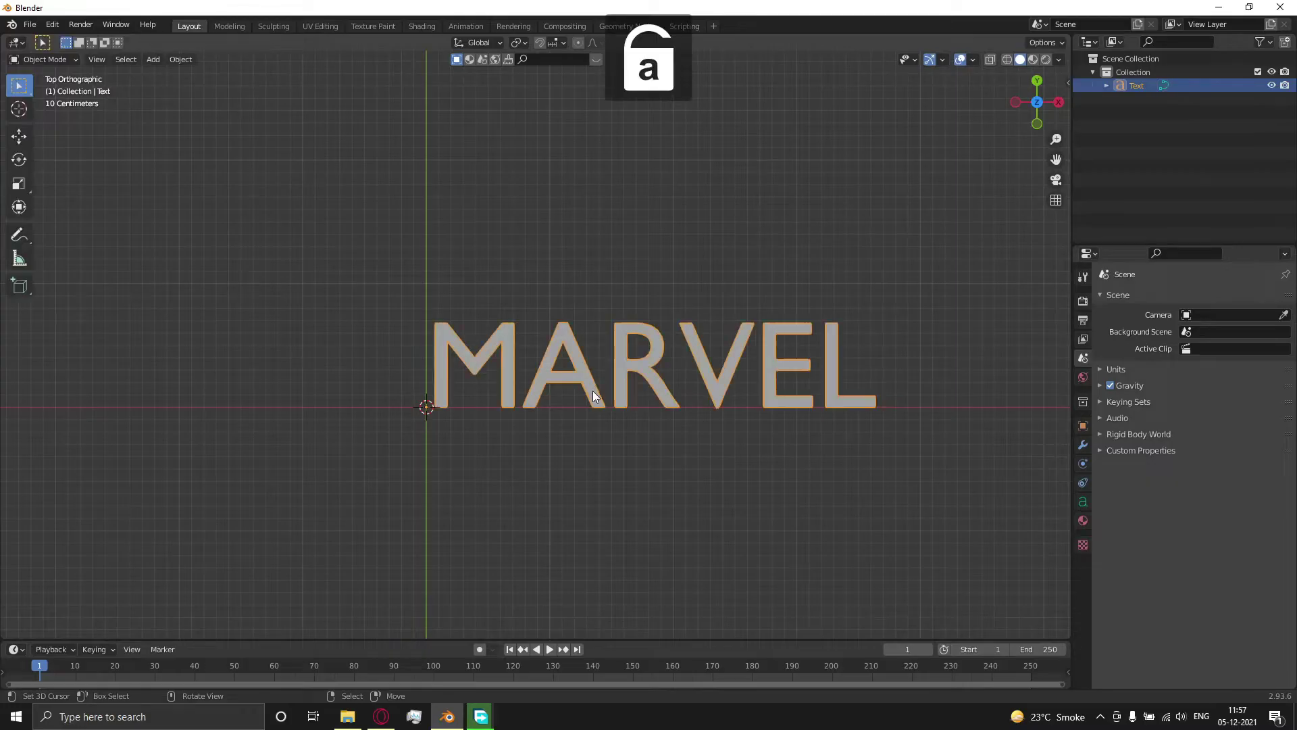
# - Duplicate the MARVEL text along the X axis, placing the copy just past the original's last letter
pyautogui.keyDown('shift'); pyautogui.moveTo(689, 404); pyautogui.dragTo(449, 388, button='middle'); pyautogui.keyUp('shift')
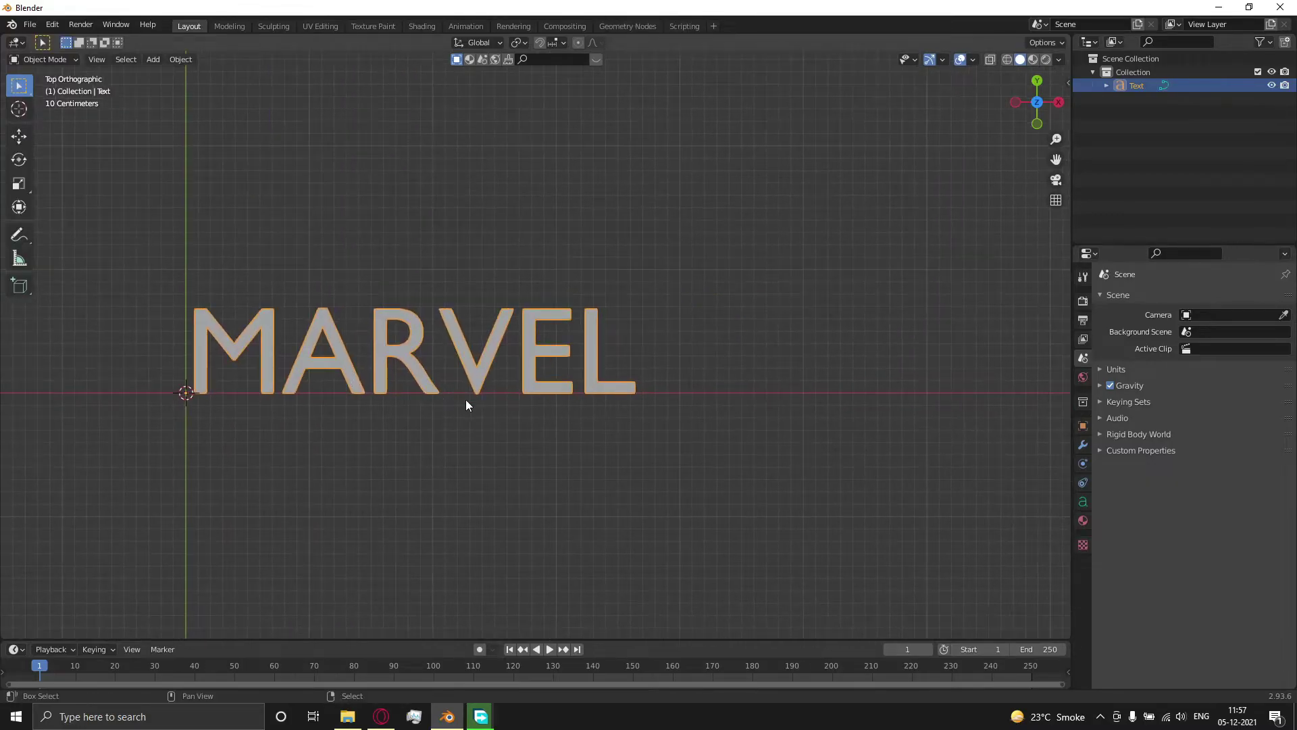
pyautogui.hotkey('shift', 'd')
pyautogui.press('x')
pyautogui.click(924, 401)
# - Replace the content of the duplicated text object with STUDIOS
pyautogui.press('Tab')
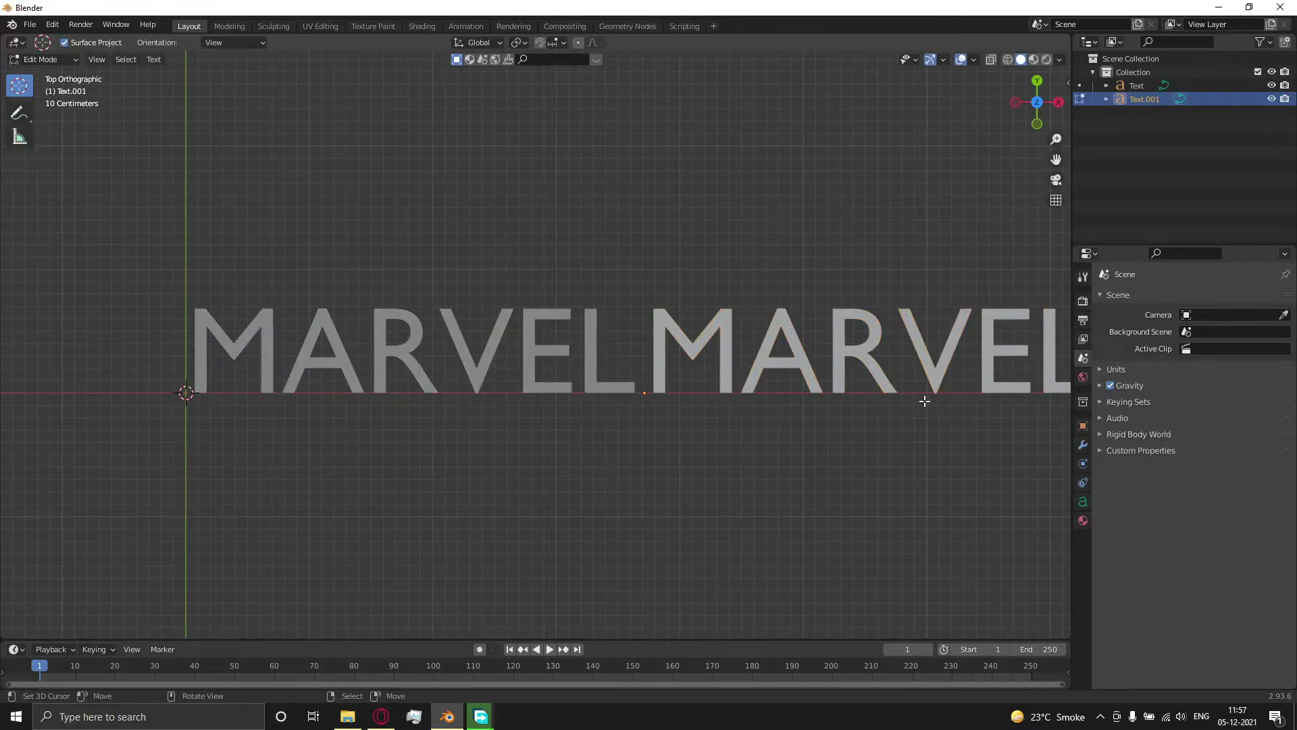
pyautogui.press('BackSpace')
pyautogui.press('BackSpace')
pyautogui.press('BackSpace')
pyautogui.press('BackSpace')
pyautogui.press('BackSpace')
pyautogui.write('S')
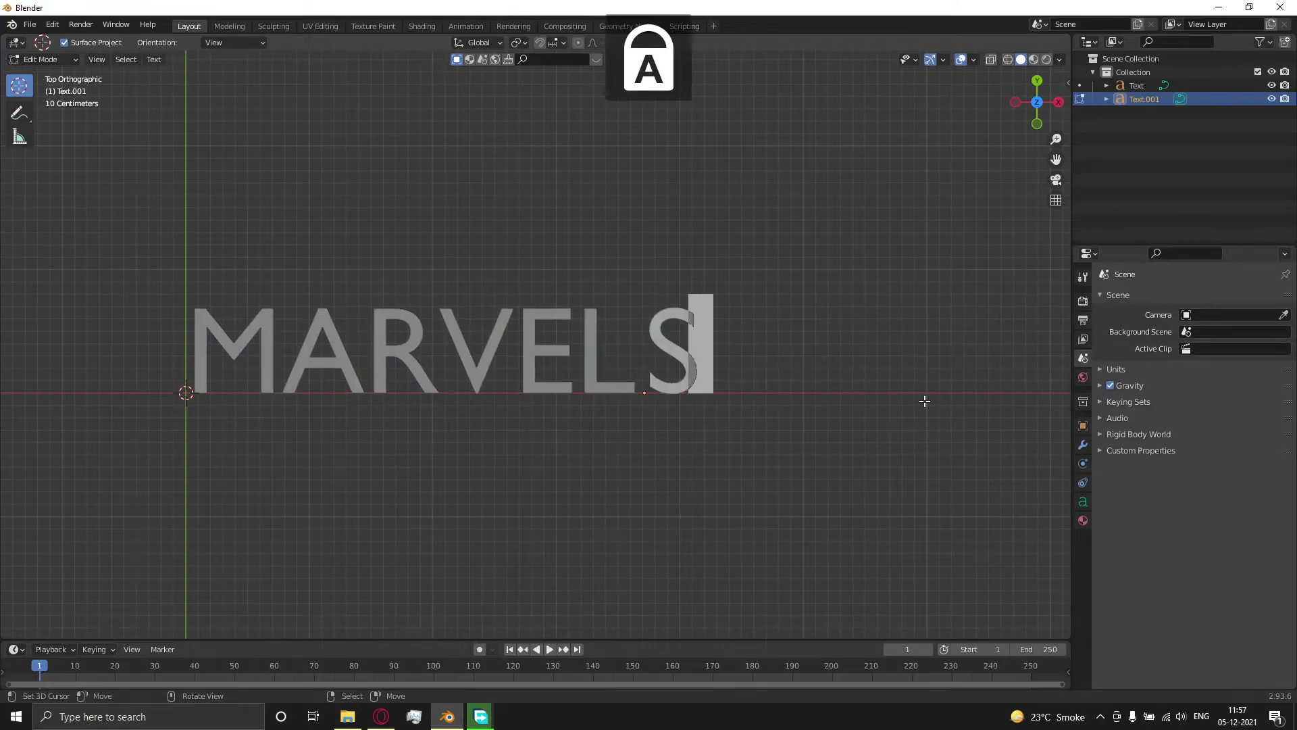
pyautogui.write('TUDIO')
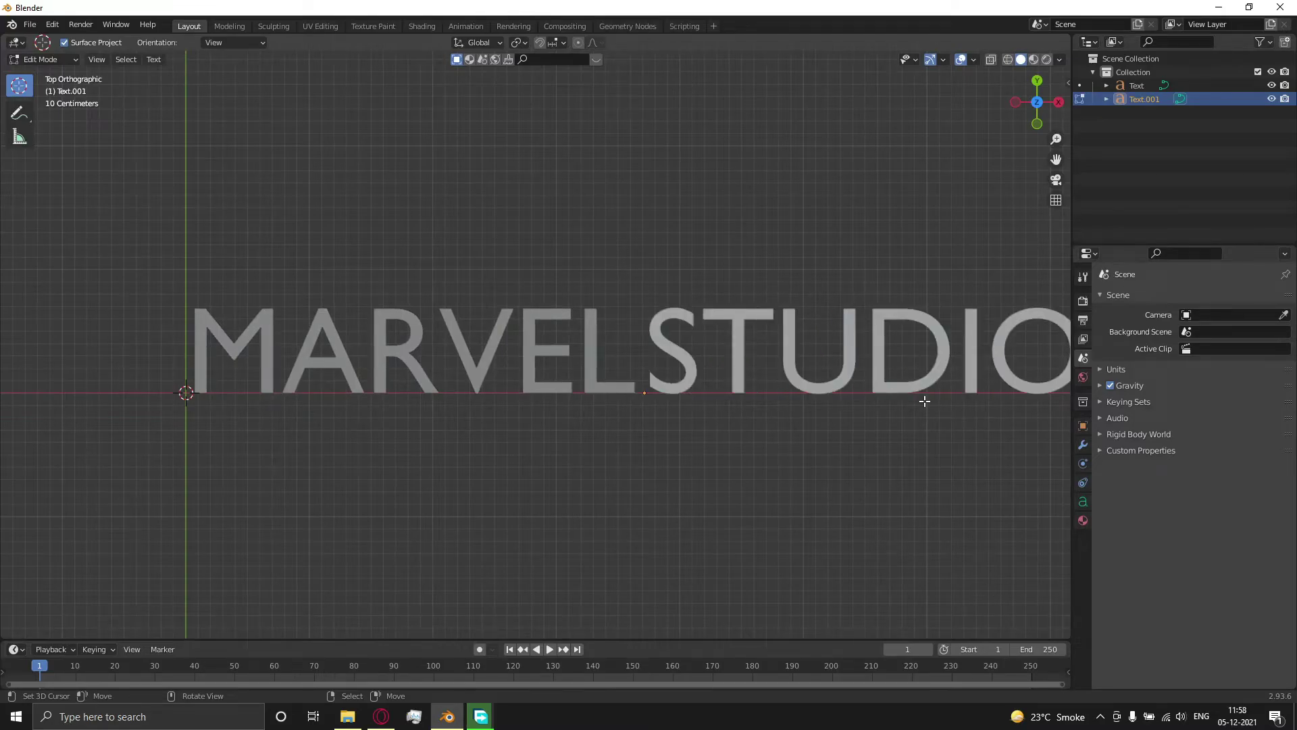
pyautogui.write('S')
pyautogui.press('Tab')
pyautogui.scroll(-3, 619, 390)
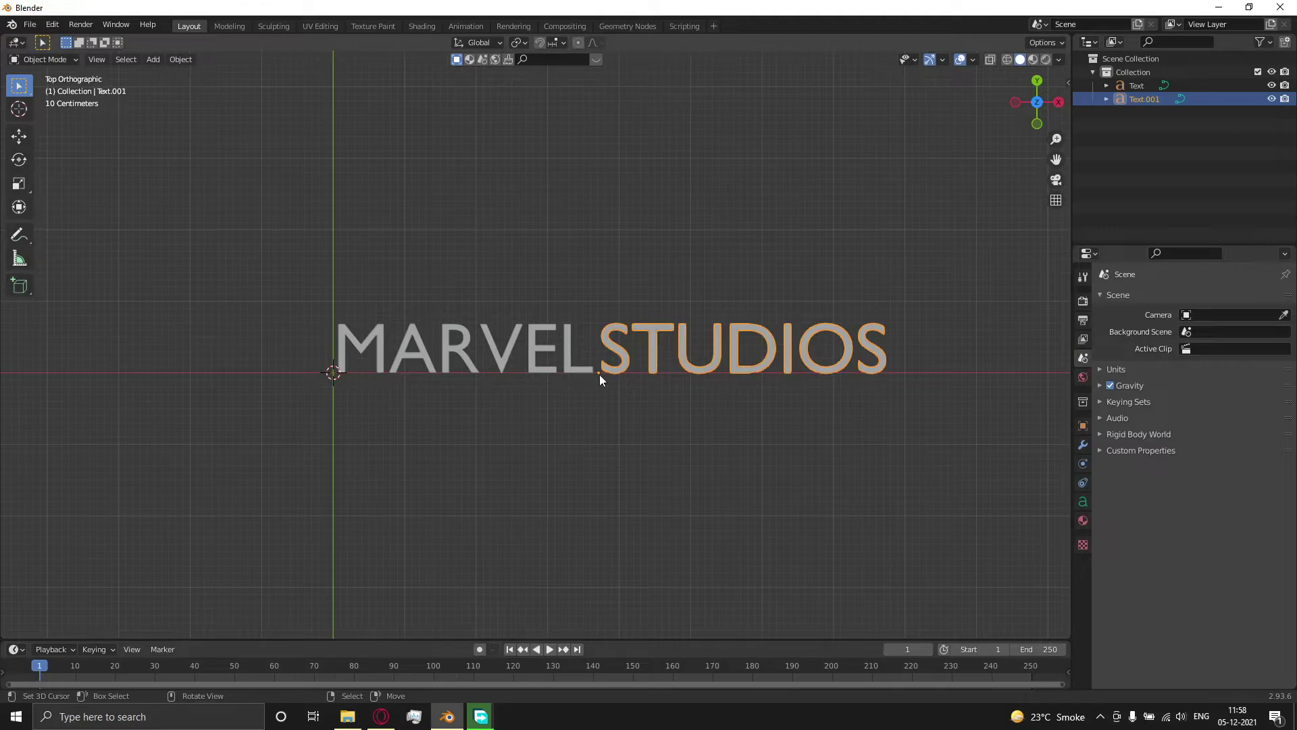
# - Load MarvelRegular-Dj83.ttf from the Fonts folder as the regular font of the MARVEL text
pyautogui.click(599, 374)
pyautogui.scroll(4, 608, 378)
pyautogui.click(1083, 501)
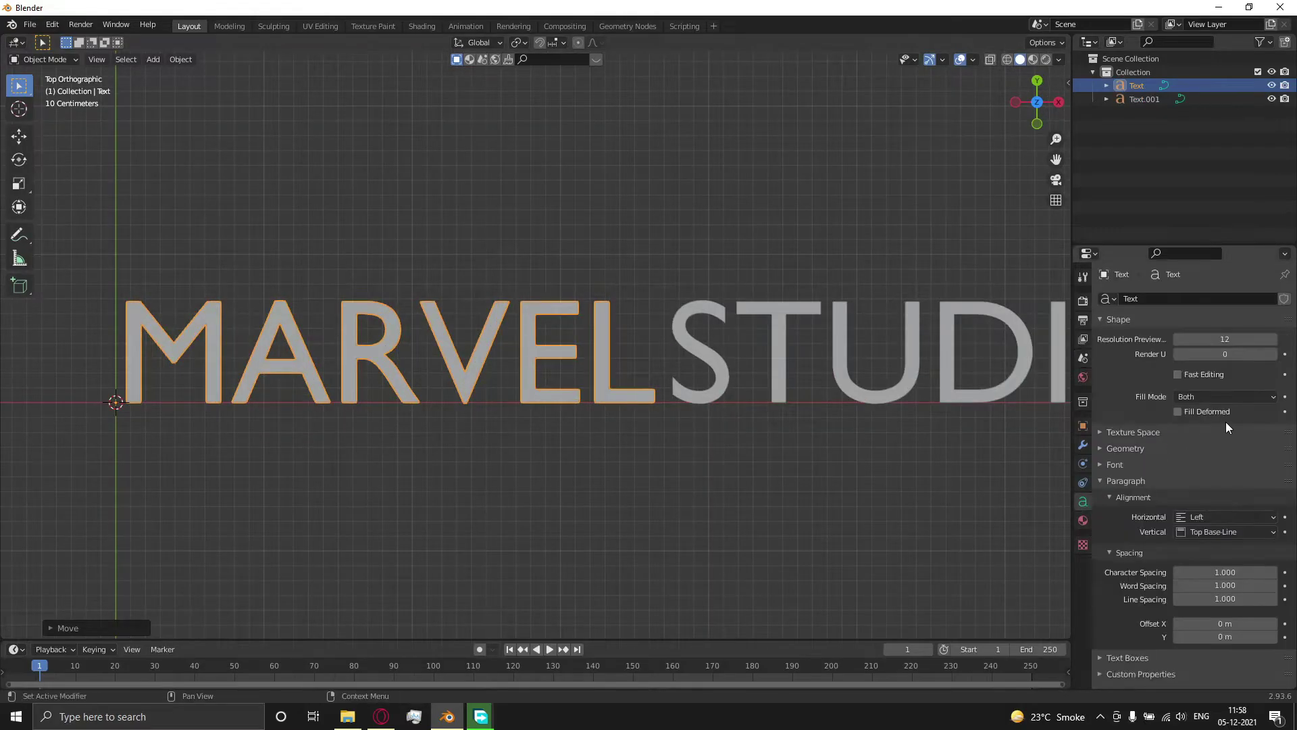
pyautogui.click(1138, 482)
pyautogui.click(1116, 466)
pyautogui.click(1270, 484)
pyautogui.click(539, 245)
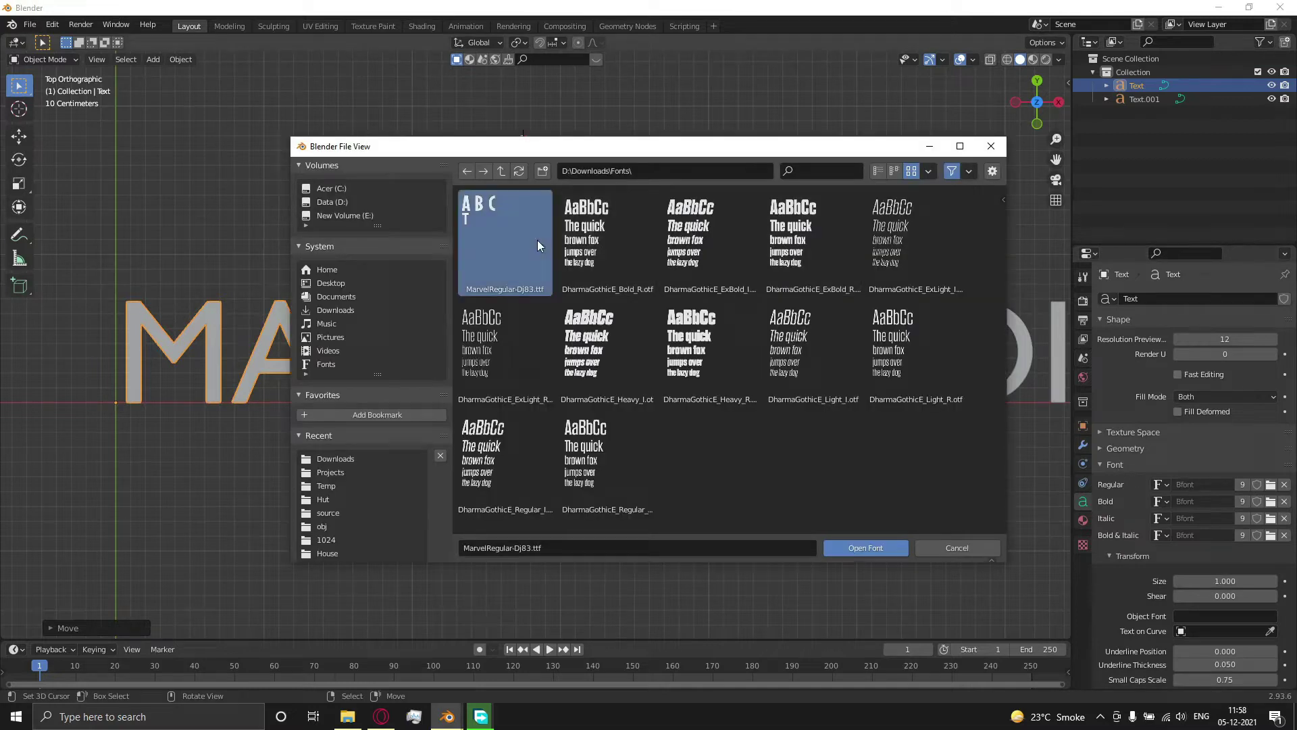
pyautogui.doubleClick(537, 241)
# - Try the DharmaGothicE ExBold italic and ExBold regular fonts on the STUDIOS text
pyautogui.keyDown('shift'); pyautogui.moveTo(511, 356); pyautogui.dragTo(494, 400, button='middle'); pyautogui.keyUp('shift')
pyautogui.rightClick(680, 391)
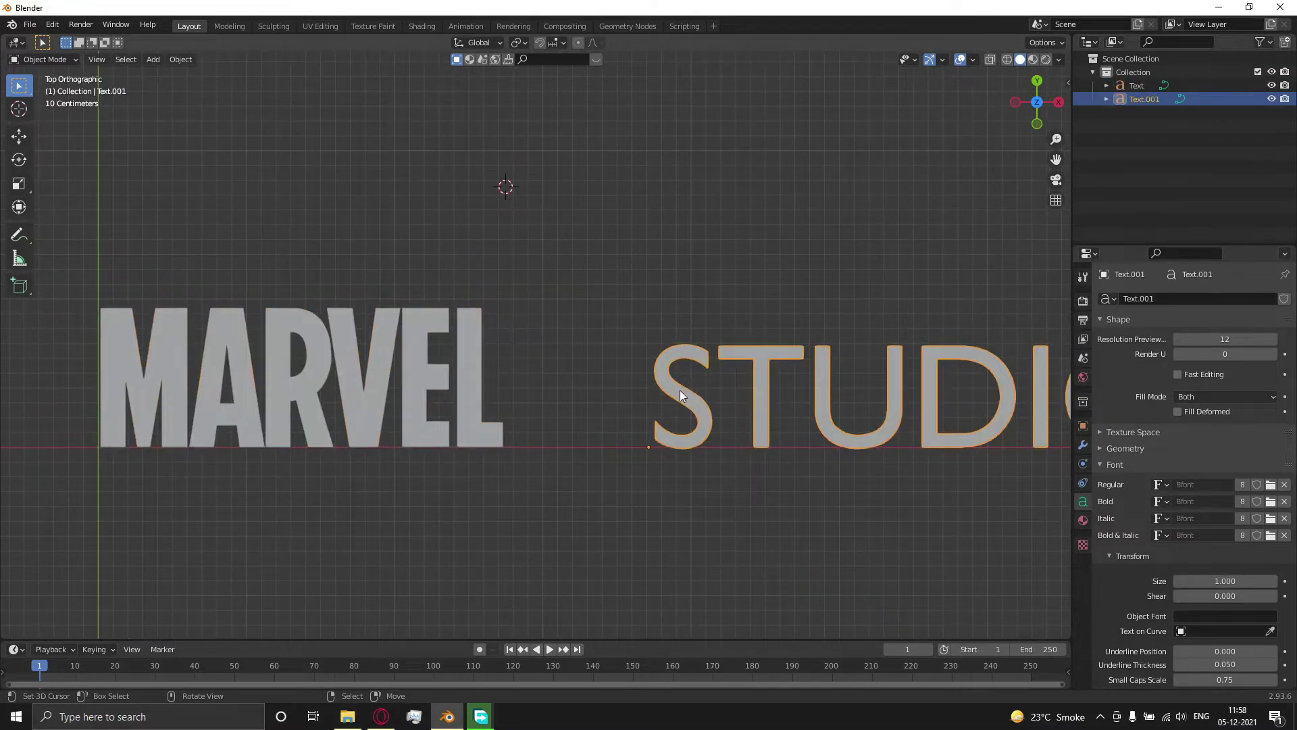
pyautogui.click(1271, 486)
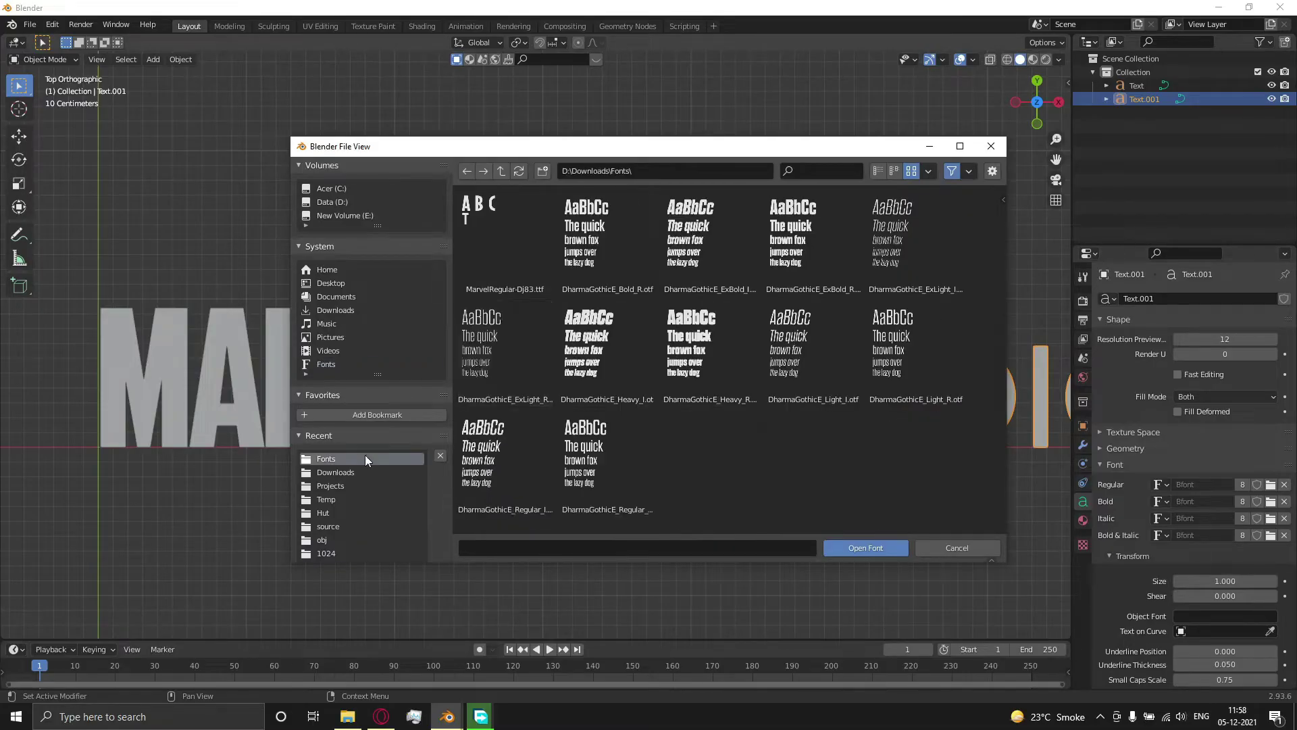
pyautogui.doubleClick(713, 246)
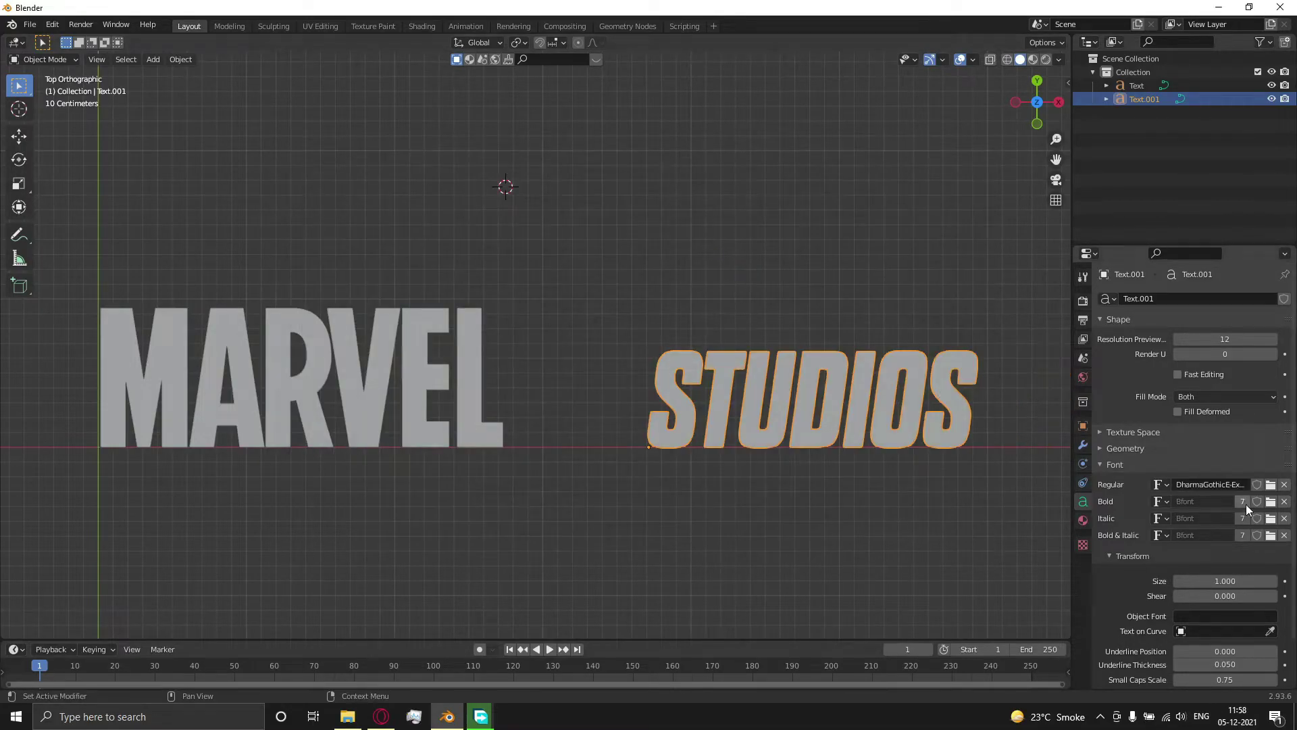
pyautogui.click(1271, 486)
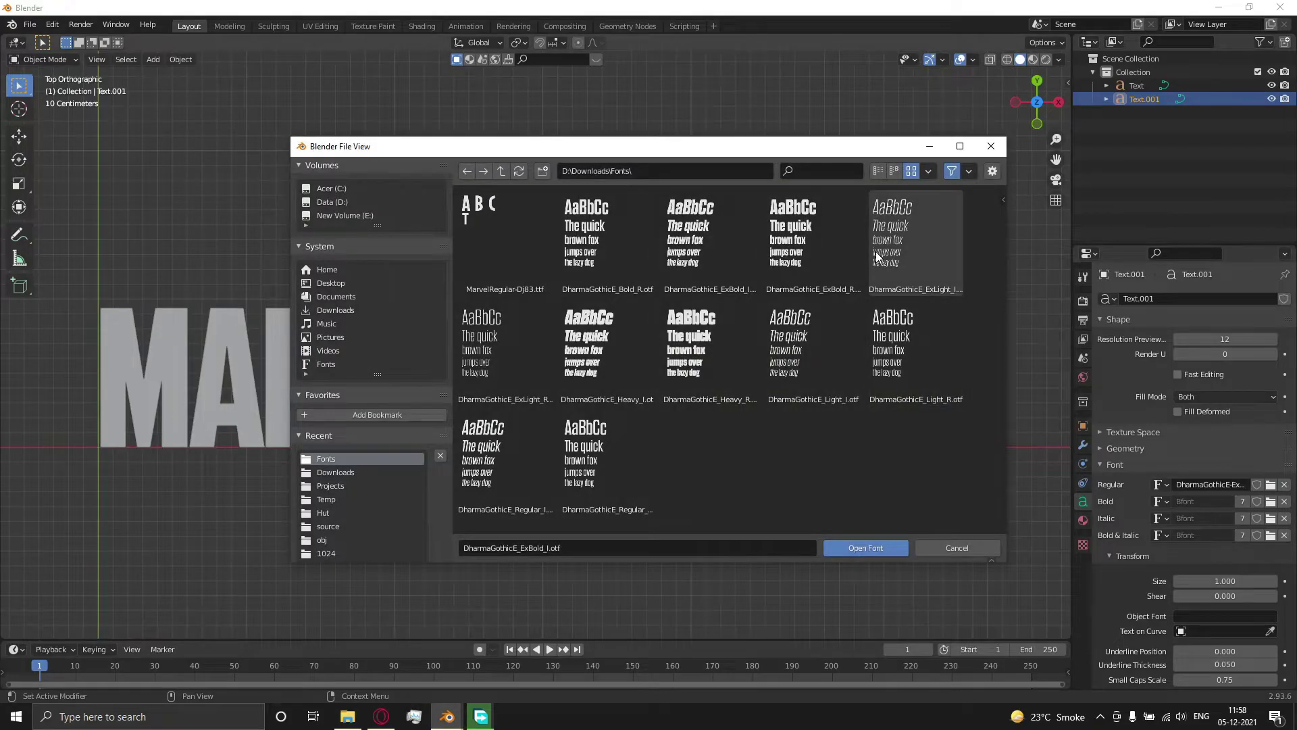
pyautogui.doubleClick(818, 237)
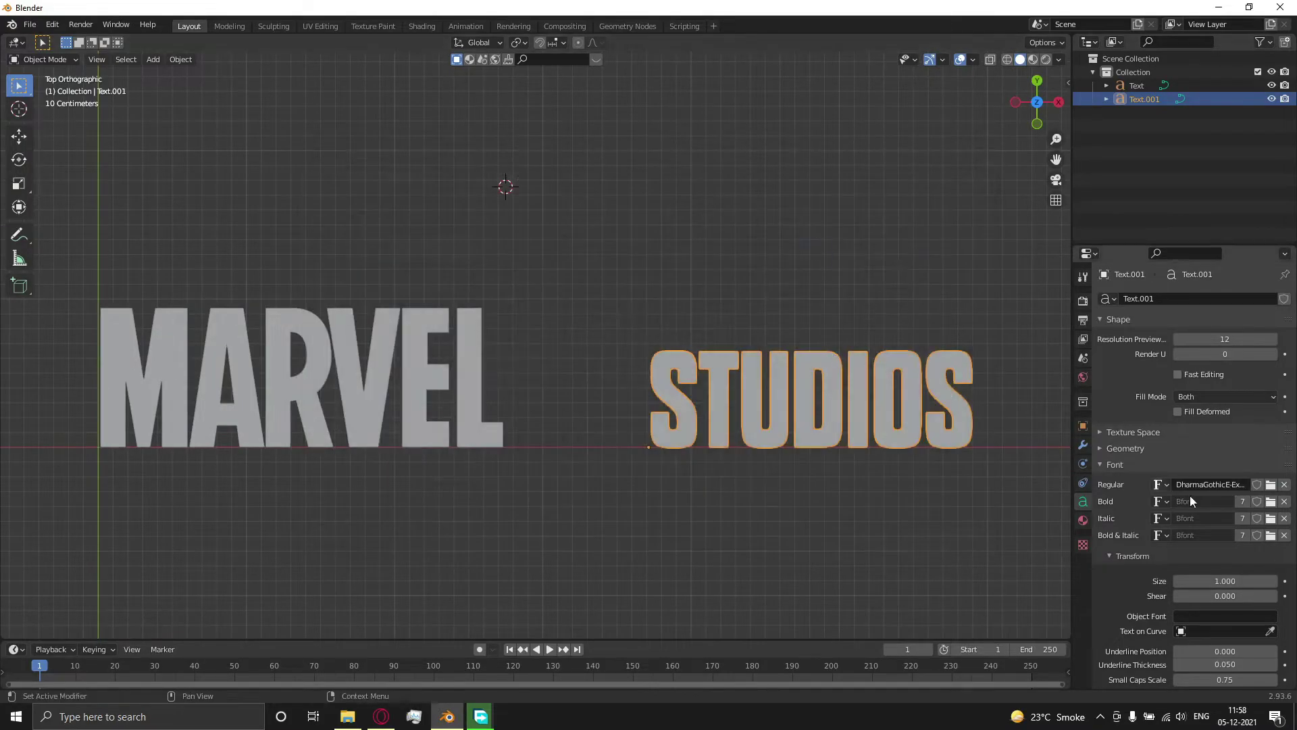
# - Load DharmaGothicE_Bold_R.otf as the regular font of the STUDIOS text
pyautogui.click(1270, 486)
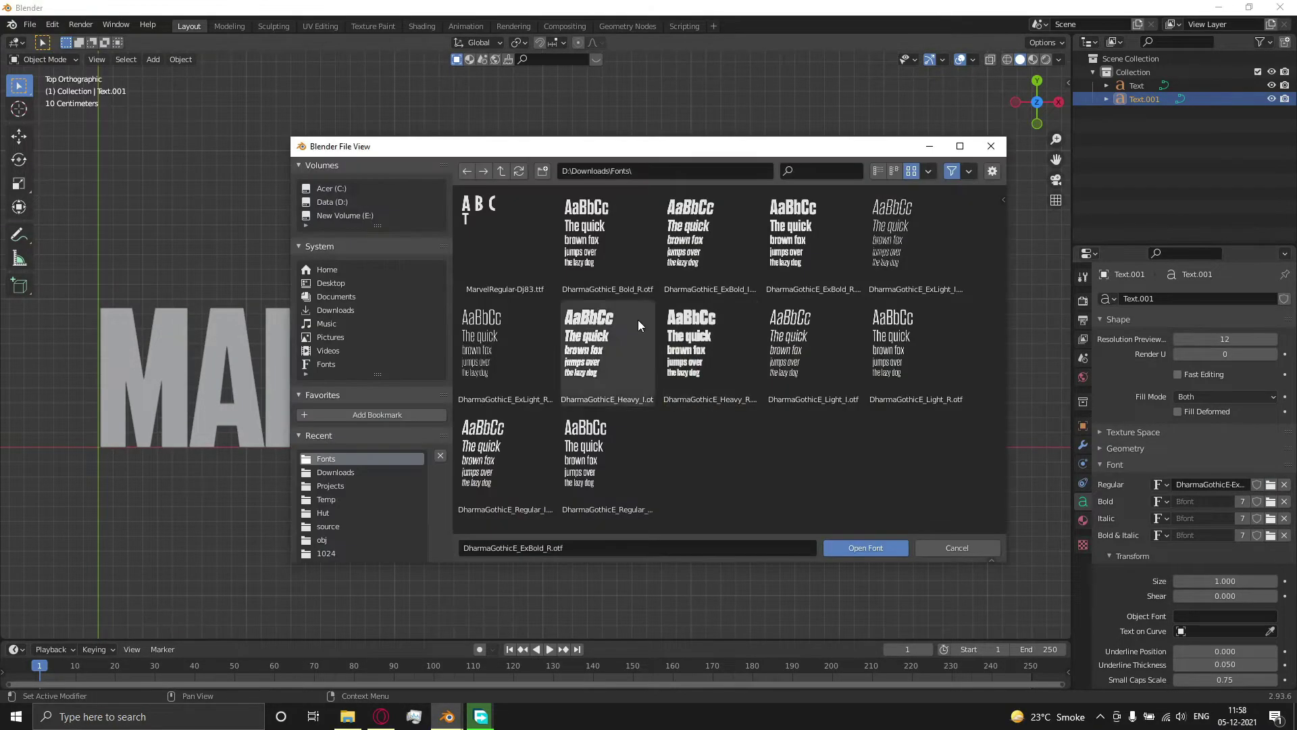
pyautogui.doubleClick(607, 257)
pyautogui.scroll(-2, 771, 407)
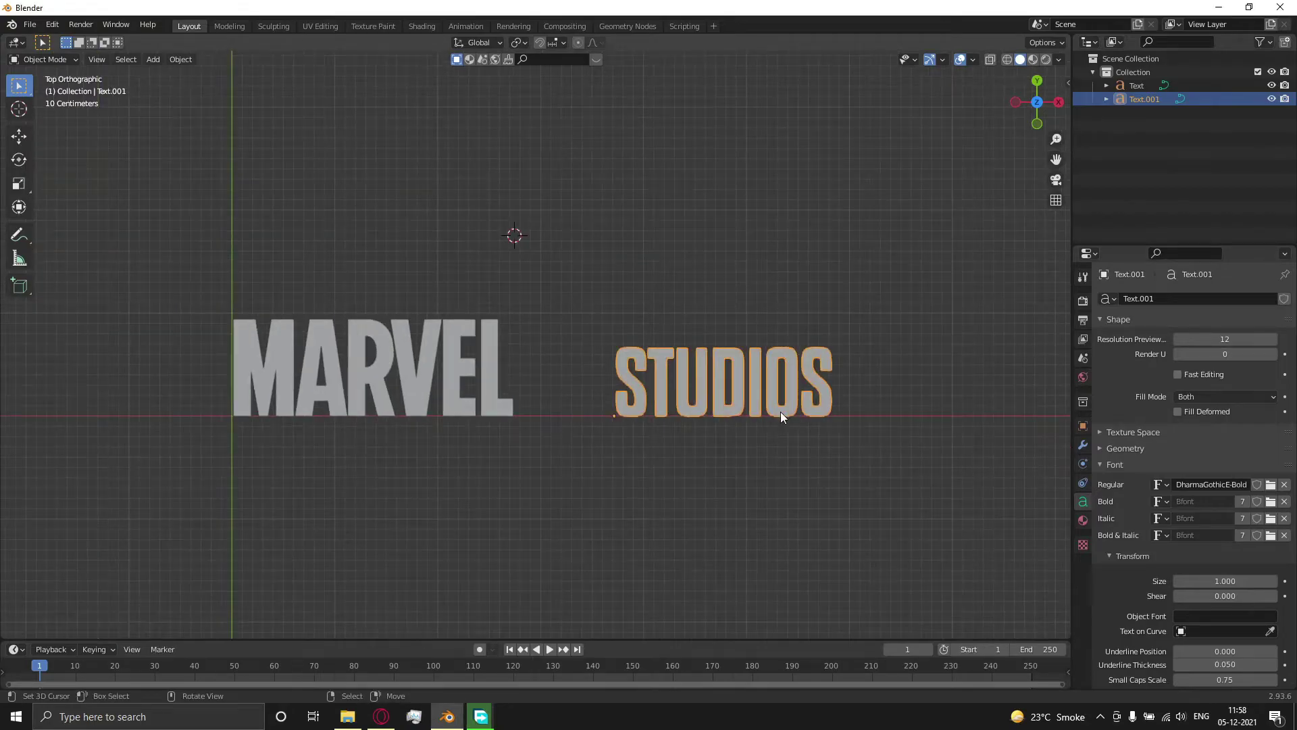
# - Scale the STUDIOS text up by about 1.38 and move it along X close to the MARVEL text
pyautogui.press('s')
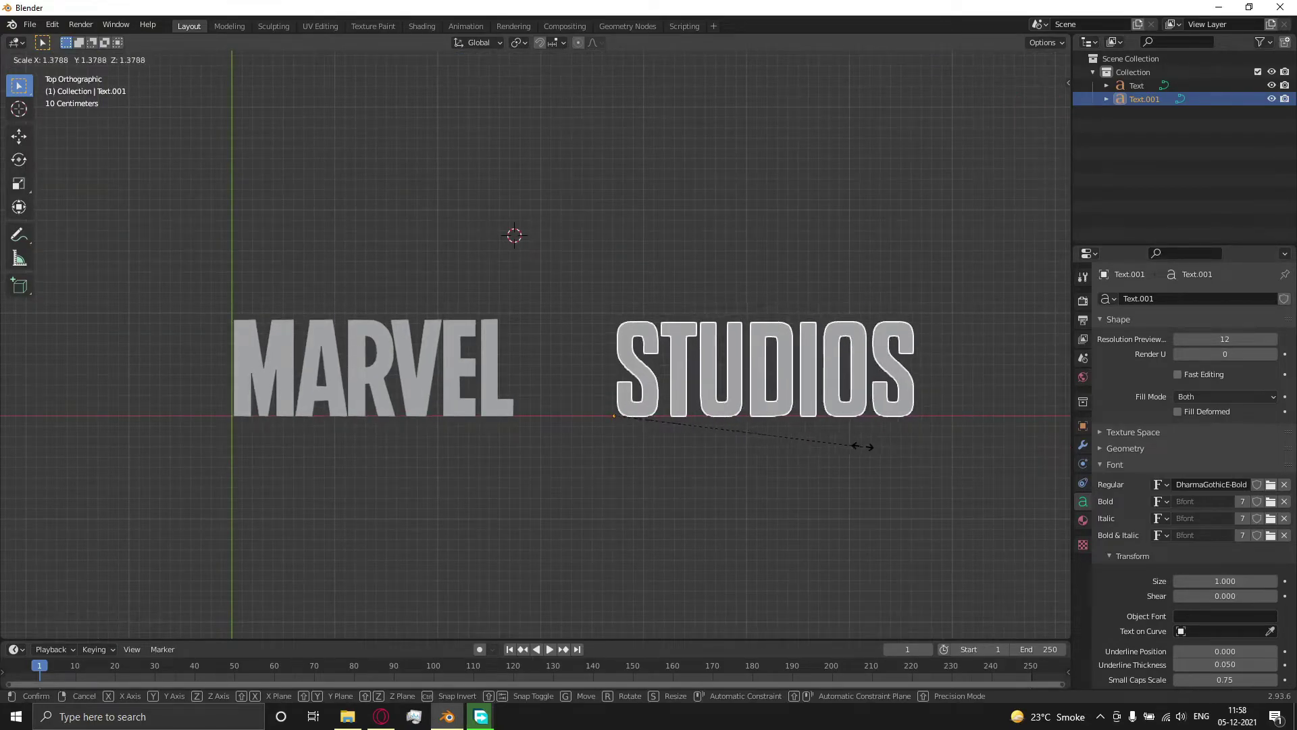
pyautogui.click(857, 441)
pyautogui.scroll(3, 857, 439)
pyautogui.press('g')
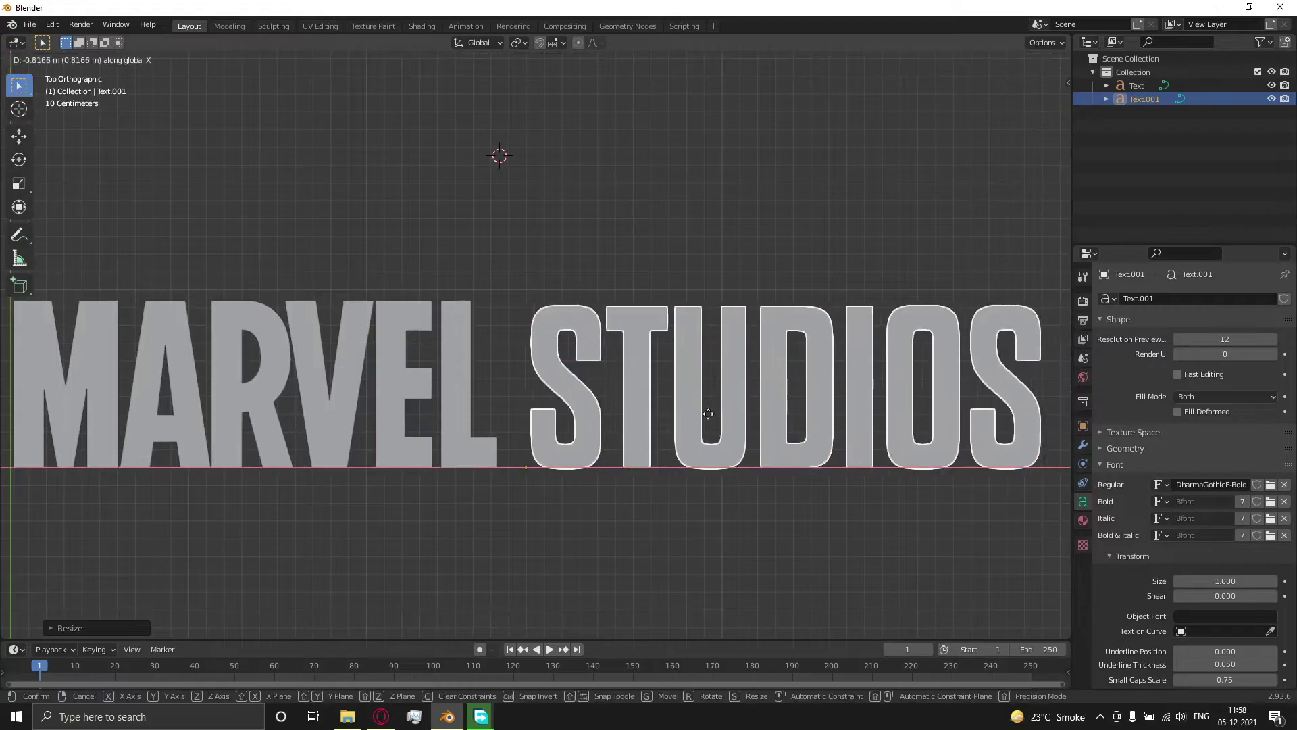
pyautogui.press('y')
pyautogui.click(725, 429)
# - Fine-tune the size of STUDIOS and its Y and X position to line up with MARVEL, leaving a gap between the words
pyautogui.press('s')
pyautogui.click(762, 463)
pyautogui.press('g')
pyautogui.press('y')
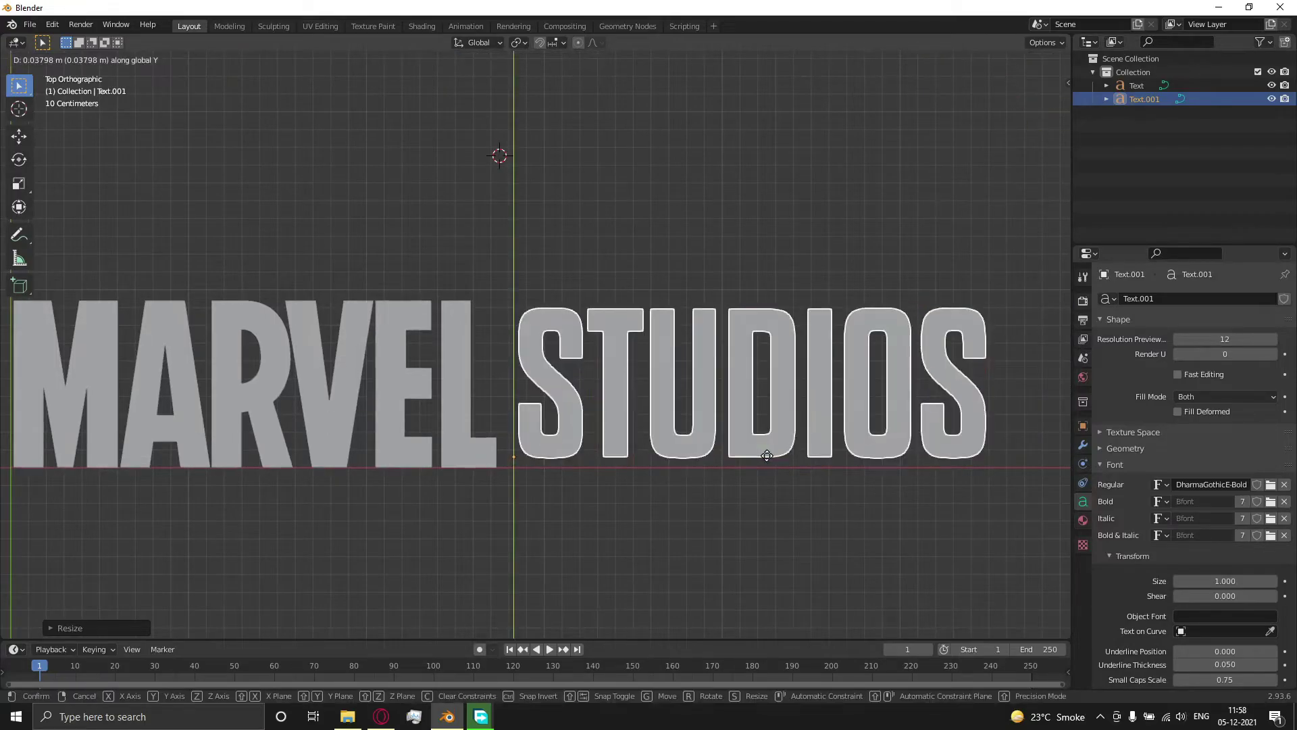
pyautogui.click(767, 455)
pyautogui.press('s')
pyautogui.click(737, 454)
pyautogui.scroll(-3, 737, 454)
pyautogui.press('g')
pyautogui.press('x')
pyautogui.click(675, 393)
# - Extrude the MARVEL text by 0.06 m and give it a bevel depth of 0.011 m
pyautogui.click(517, 365)
pyautogui.moveTo(659, 399); pyautogui.dragTo(704, 301, button='middle')
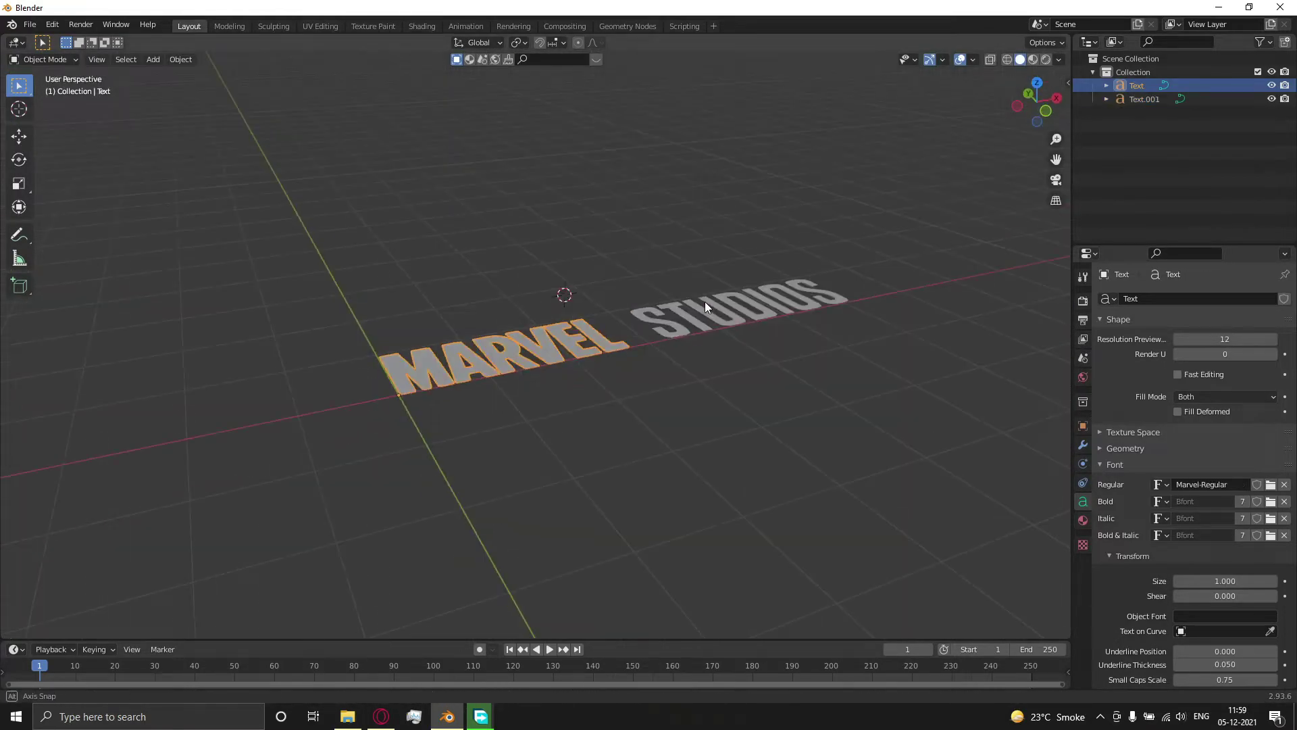
pyautogui.scroll(4, 513, 365)
pyautogui.click(1116, 464)
pyautogui.click(1125, 449)
pyautogui.moveTo(1226, 571); pyautogui.dragTo(1238, 571)
pyautogui.moveTo(1233, 483); pyautogui.dragTo(1244, 484)
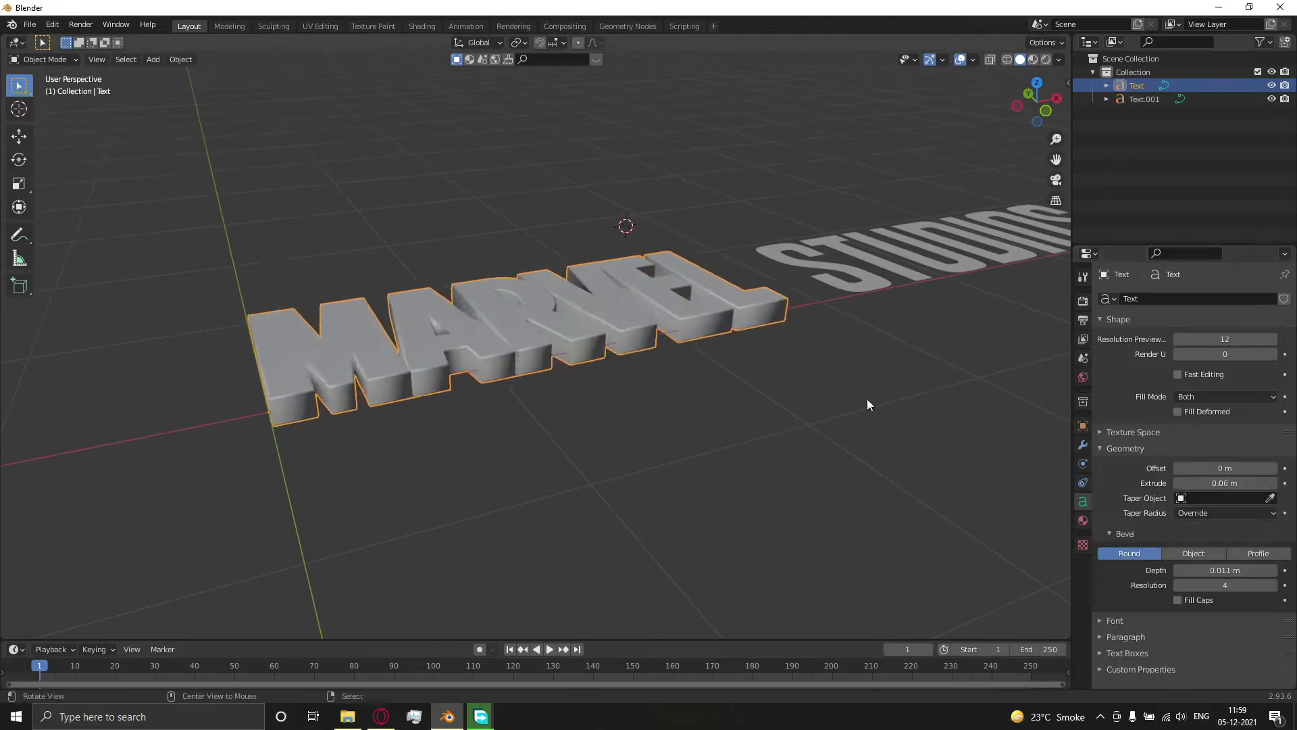
# - Adjust the bevel depth of the MARVEL text, trying 0.02 m and settling on 0.005 m
pyautogui.moveTo(868, 404); pyautogui.dragTo(834, 520, button='middle')
pyautogui.doubleClick(1245, 570)
pyautogui.write('.02')
pyautogui.press('Return')
pyautogui.doubleClick(1200, 568)
pyautogui.write('.')
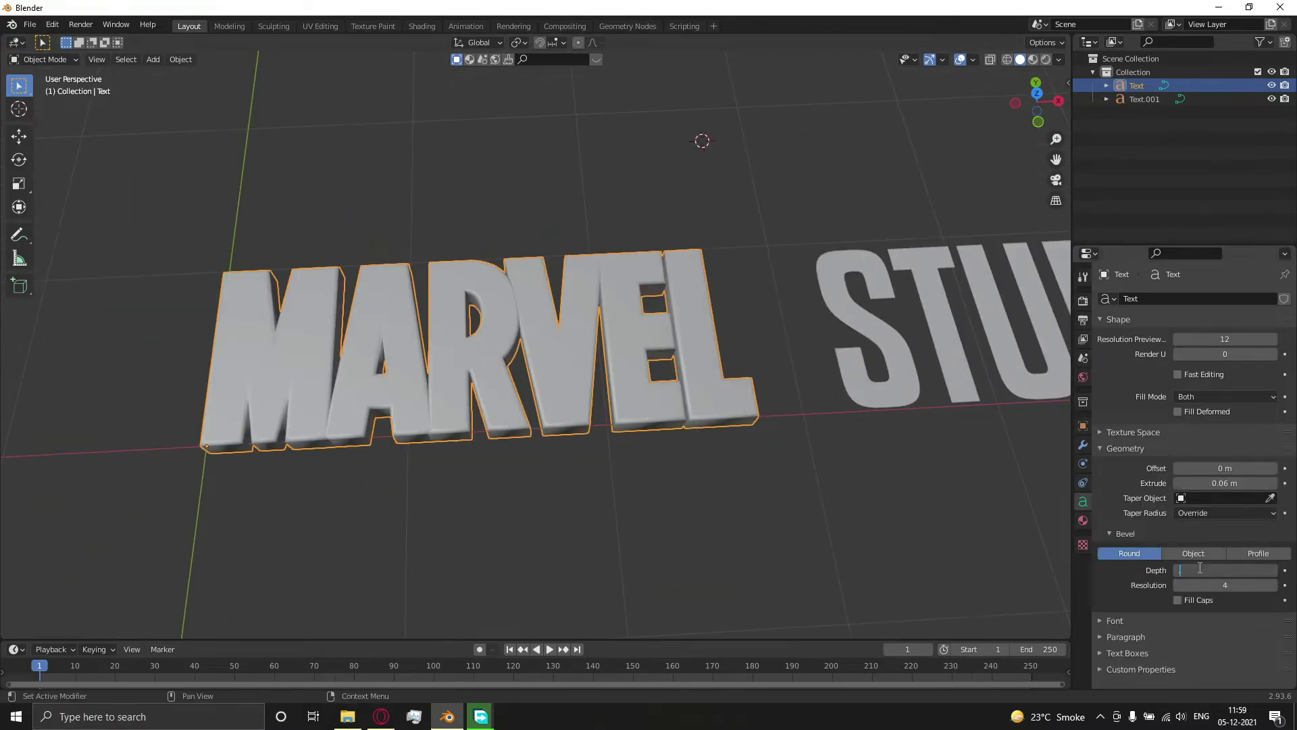
pyautogui.write('005')
pyautogui.press('Return')
# - Extrude the STUDIOS text by 0.06 m
pyautogui.press('KP_7')
pyautogui.click(610, 360)
pyautogui.moveTo(610, 360); pyautogui.dragTo(583, 262, button='middle')
pyautogui.click(412, 297)
pyautogui.click(594, 310)
pyautogui.write('0.06 m')
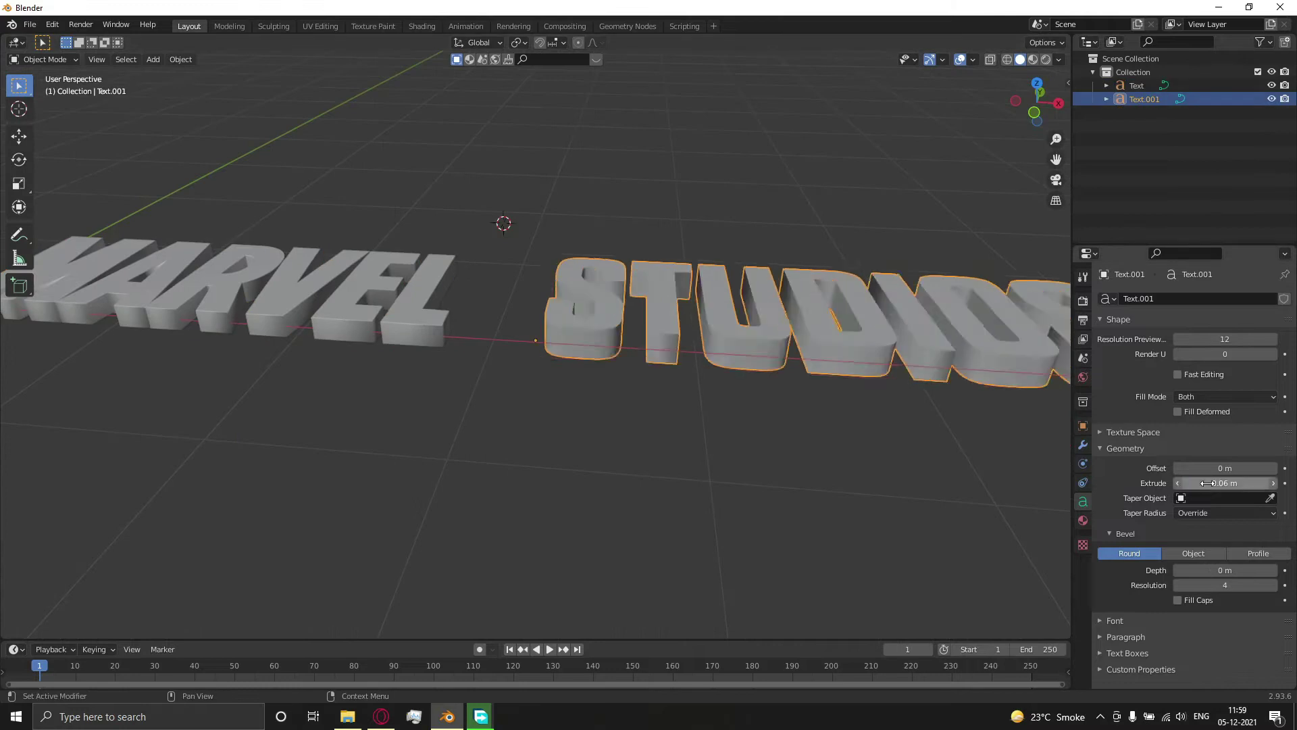
# - Try to paste a geometry value from the MARVEL text onto the STUDIOS text
pyautogui.moveTo(744, 432); pyautogui.dragTo(734, 409, button='middle')
pyautogui.rightClick(436, 315)
pyautogui.rightClick(588, 324)
pyautogui.rightClick(432, 312)
pyautogui.rightClick(833, 370)
pyautogui.hotkey('ctrl', 'v')
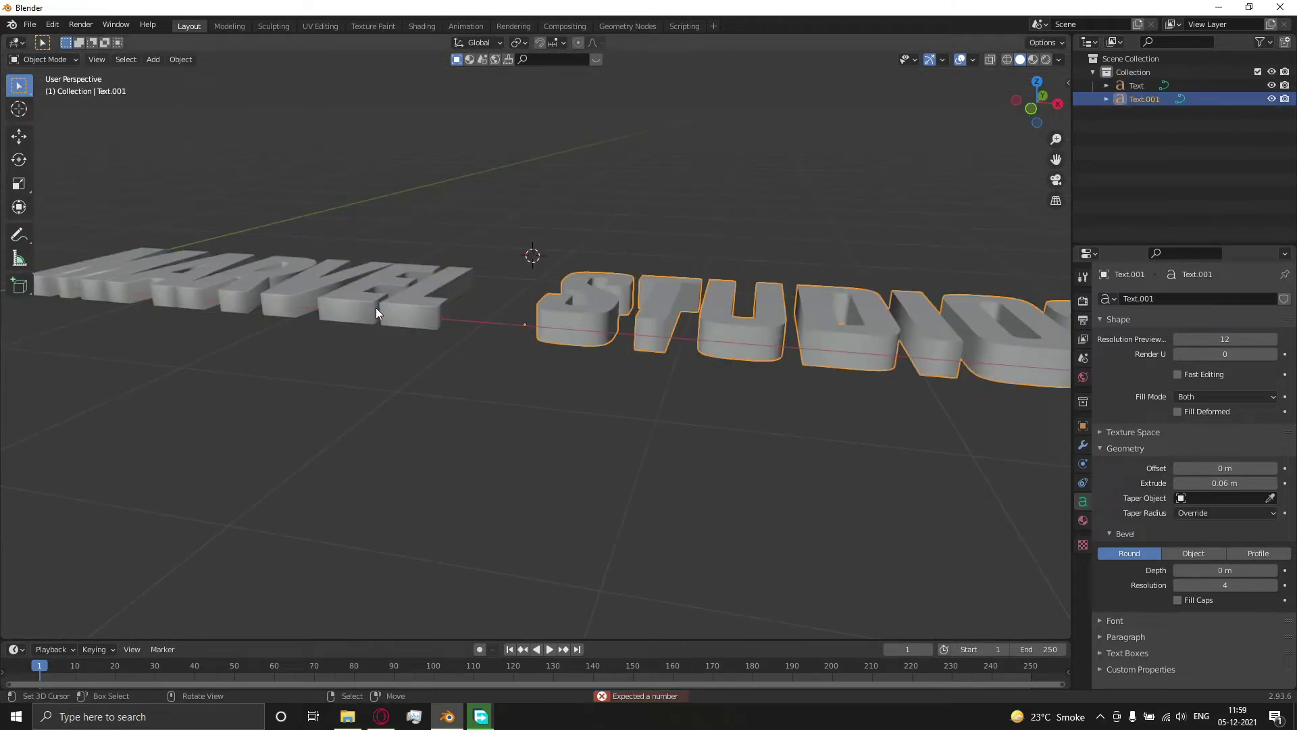
pyautogui.rightClick(375, 313)
pyautogui.rightClick(831, 351)
# - Match the thickness of STUDIOS to MARVEL in front view, keeping both extrusions at 0.06 m
pyautogui.press('KP_1')
pyautogui.rightClick(391, 279)
pyautogui.click(1216, 484)
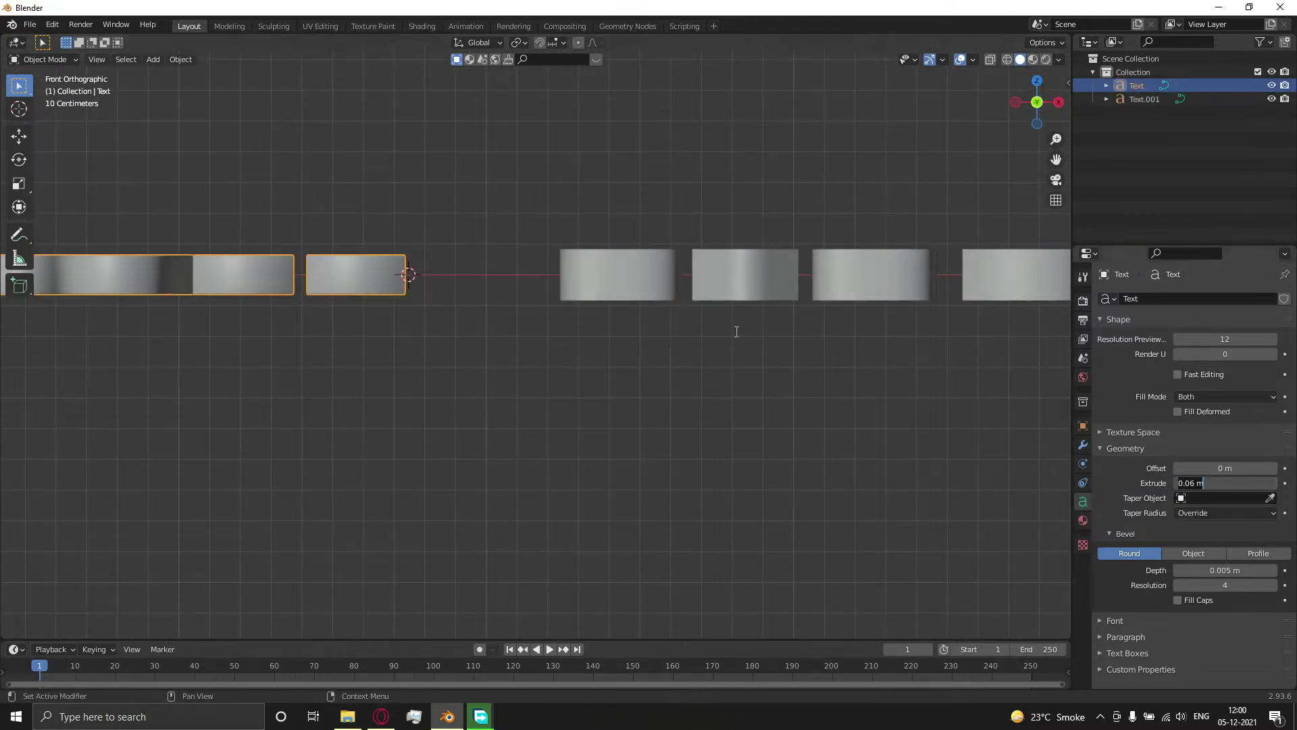
pyautogui.click(750, 283)
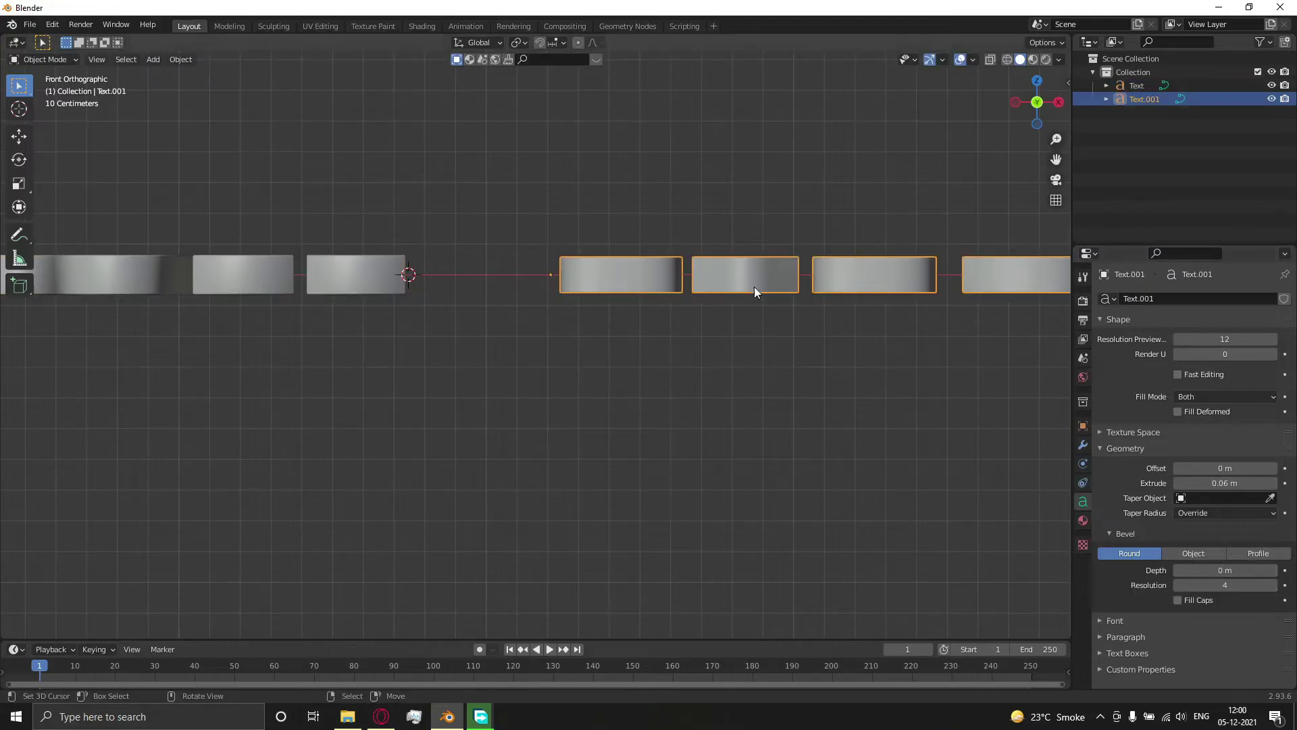
# - Set the bevel depth of the STUDIOS text to 0.005 m
pyautogui.click(1224, 570)
pyautogui.write('0.005')
pyautogui.press('Return')
pyautogui.moveTo(756, 297); pyautogui.dragTo(781, 395, button='middle')
pyautogui.rightClick(781, 394)
# - Add a cube at the origin of the MARVEL text, working in top view
pyautogui.press('KP_7')
pyautogui.scroll(-3, 676, 338)
pyautogui.keyDown('shift'); pyautogui.moveTo(581, 317); pyautogui.dragTo(667, 318, button='middle'); pyautogui.keyUp('shift')
pyautogui.click(477, 278)
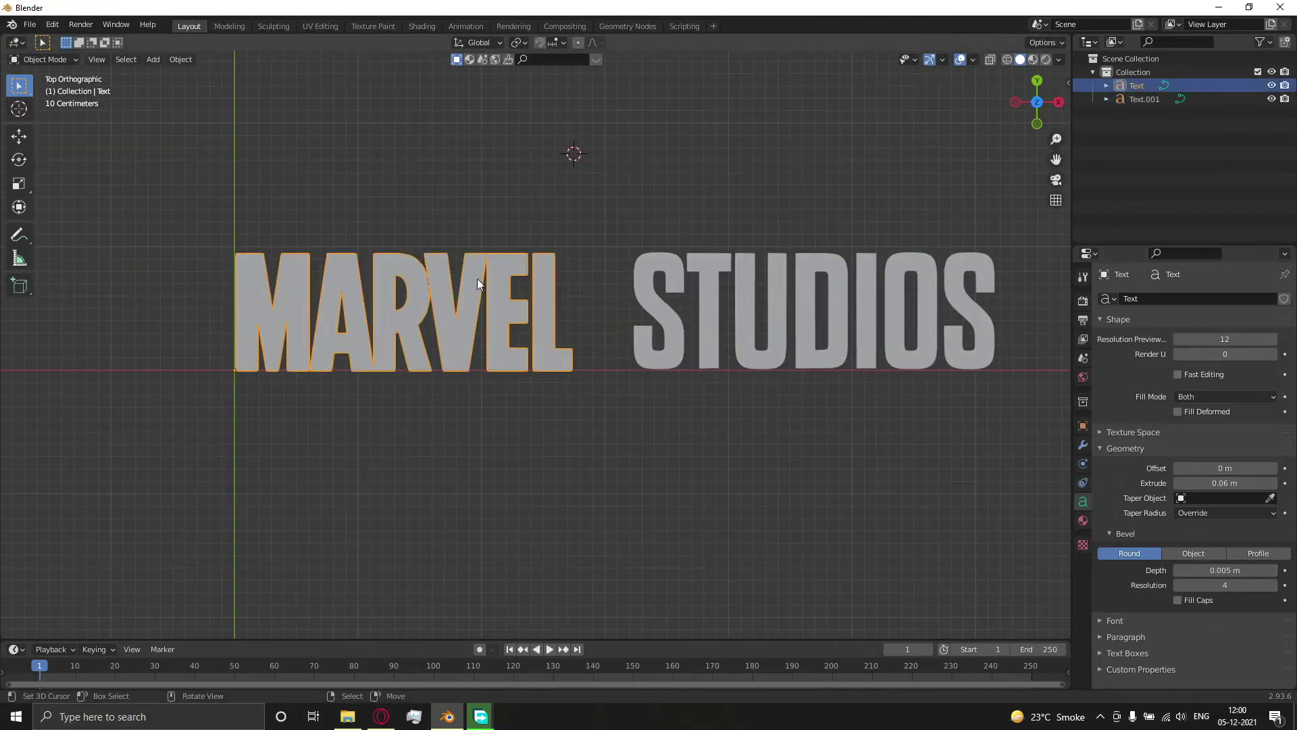
pyautogui.keyDown('shift'); pyautogui.moveTo(477, 279); pyautogui.dragTo(601, 269, button='middle'); pyautogui.keyUp('shift')
pyautogui.hotkey('shift', 'a')
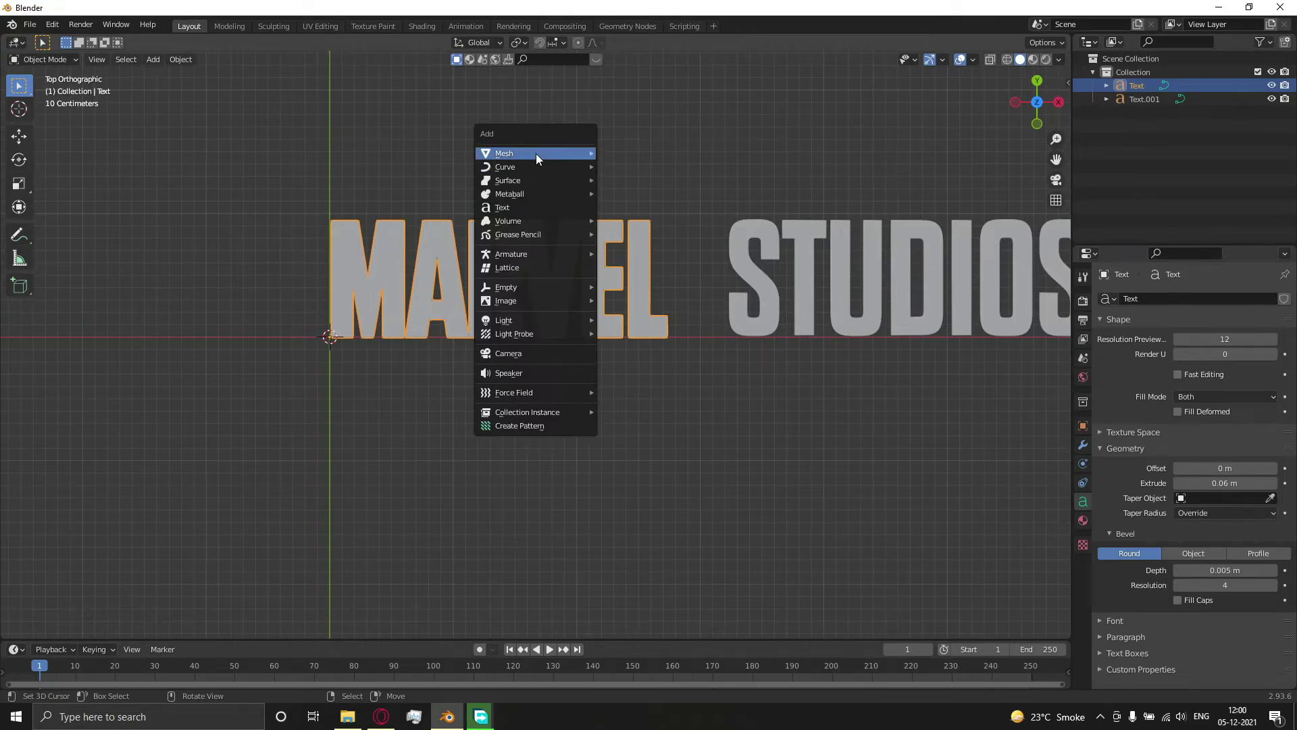
pyautogui.moveTo(536, 153)
pyautogui.click(623, 169)
# - Move the cube over the middle of the MARVEL text
pyautogui.scroll(1, 581, 250)
pyautogui.rightClick(517, 283)
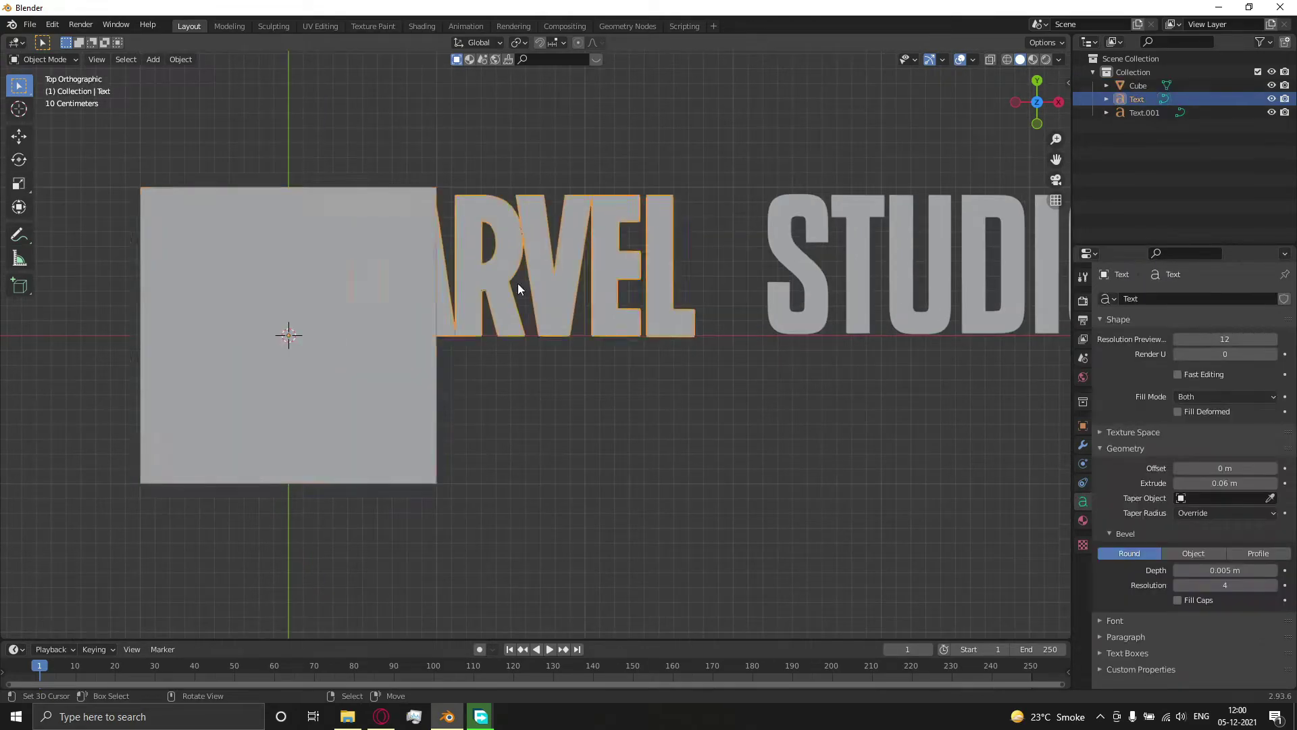
pyautogui.rightClick(389, 423)
pyautogui.press('g')
pyautogui.click(575, 355)
# - Scale the cube along X and Y in wireframe display into a rectangle slightly larger than the MARVEL text
pyautogui.hotkey('shift', 'z')
pyautogui.scroll(1, 568, 343)
pyautogui.press('s')
pyautogui.press('x')
pyautogui.click(638, 343)
pyautogui.press('s')
pyautogui.press('y')
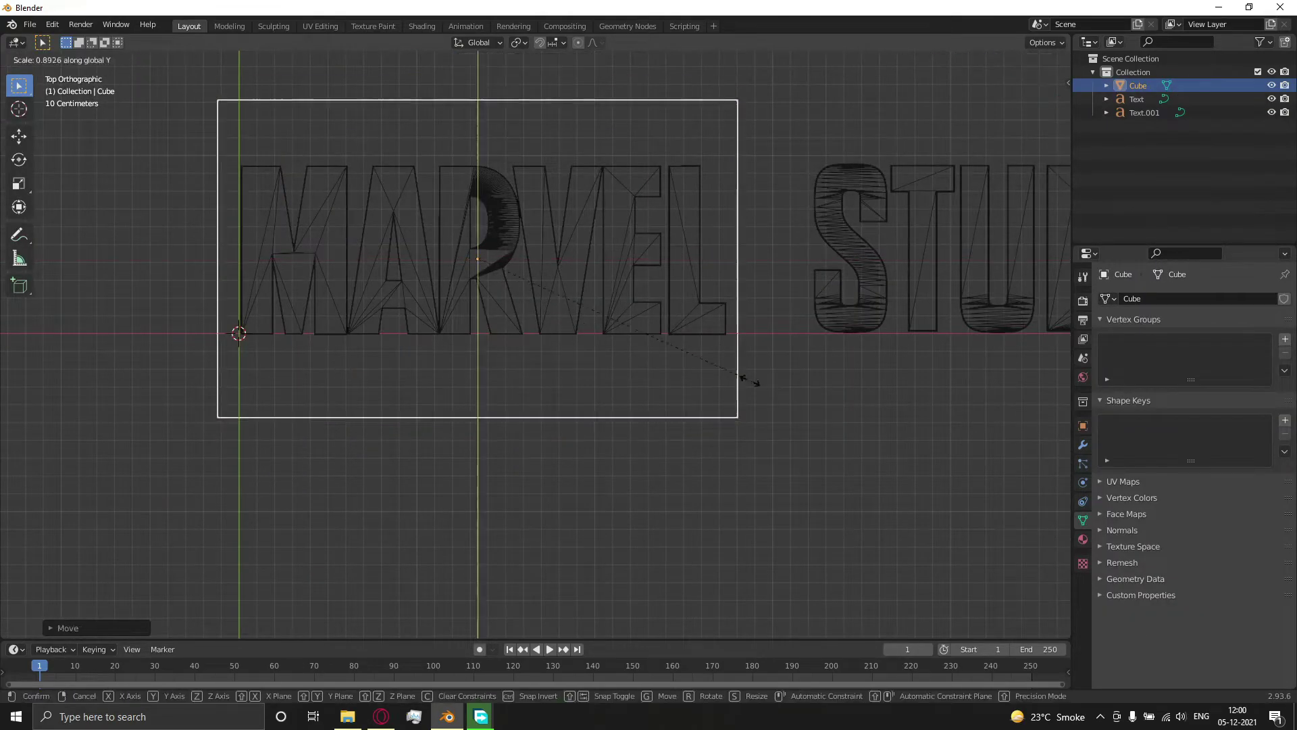
pyautogui.click(659, 337)
# - Flatten the cube along Z in front view to about 0.055 of its height, slightly thinner than the MARVEL letters
pyautogui.keyDown('shift'); pyautogui.moveTo(604, 277); pyautogui.dragTo(630, 336, button='middle'); pyautogui.keyUp('shift')
pyautogui.hotkey('shift', 'z')
pyautogui.press('KP_1')
pyautogui.scroll(3, 628, 317)
pyautogui.press('s')
pyautogui.press('z')
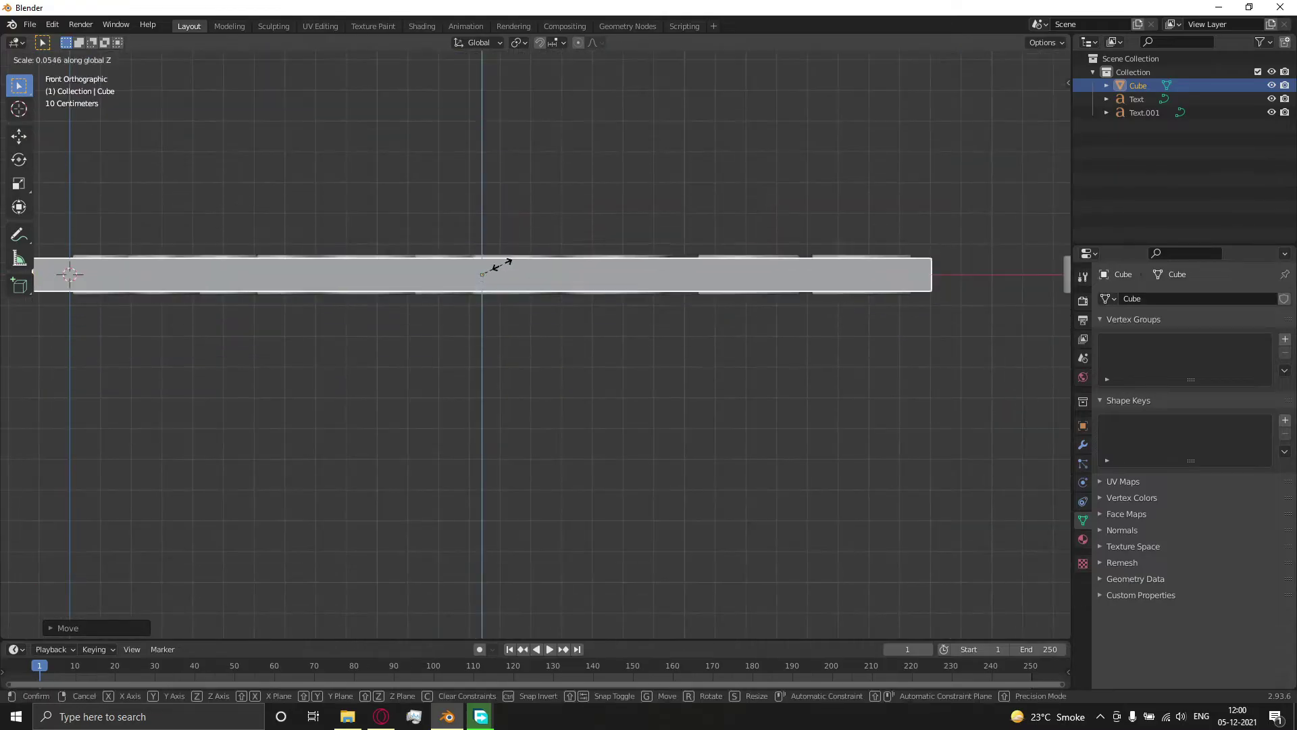
pyautogui.click(500, 266)
pyautogui.moveTo(514, 271); pyautogui.dragTo(578, 343, button='middle')
pyautogui.scroll(-4, 578, 343)
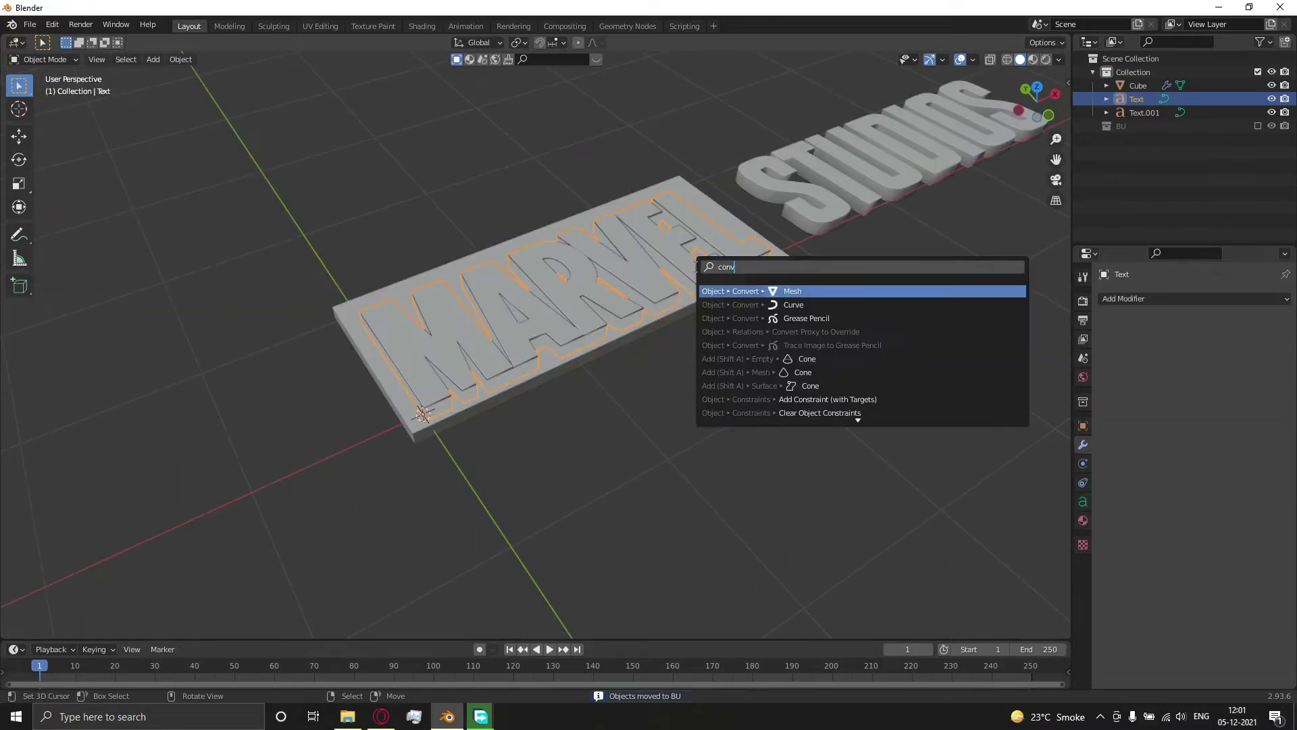
# - Convert the MARVEL text object to a mesh
pyautogui.press('Return')
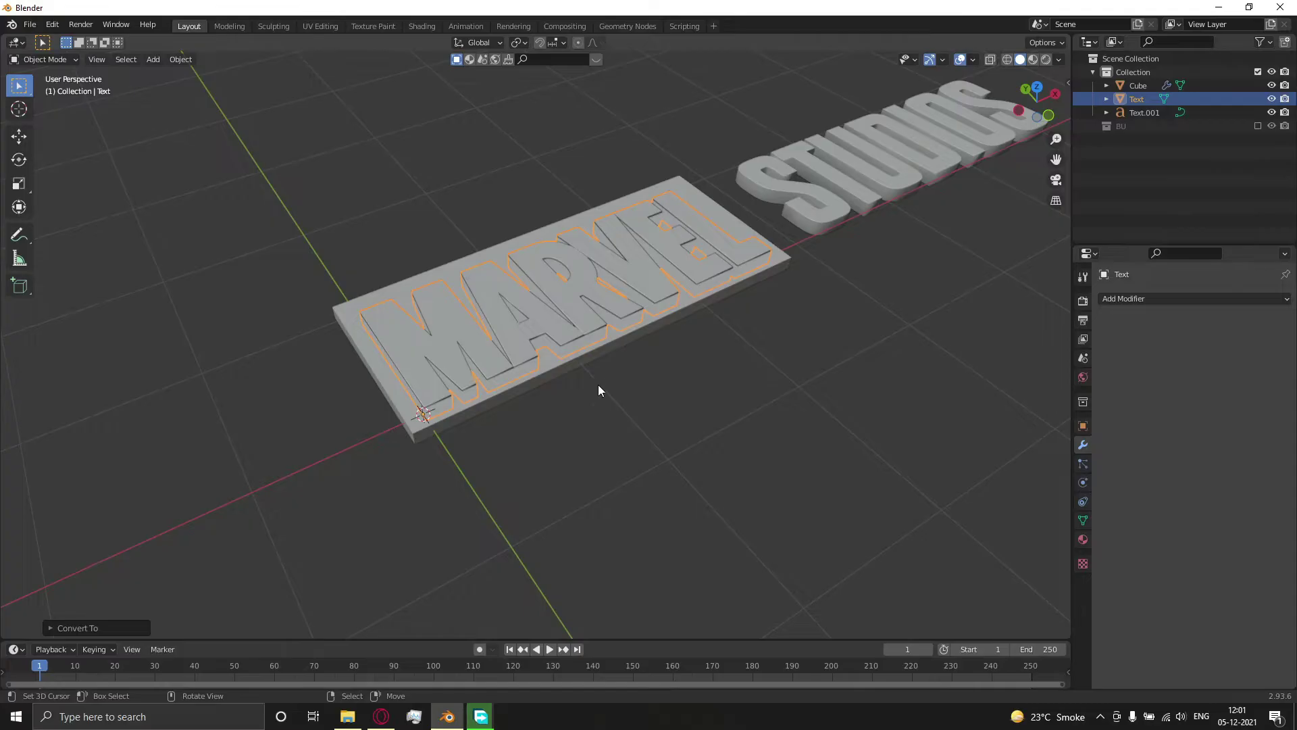
# - Cut the MARVEL text mesh out of the cube with a Boolean Difference using the Fast solver
pyautogui.moveTo(618, 373); pyautogui.dragTo(723, 326, button='middle')
pyautogui.keyDown('shift'); pyautogui.click(621, 363); pyautogui.keyUp('shift')
pyautogui.press('ctrl+KP_Subtract')
pyautogui.click(1267, 352)
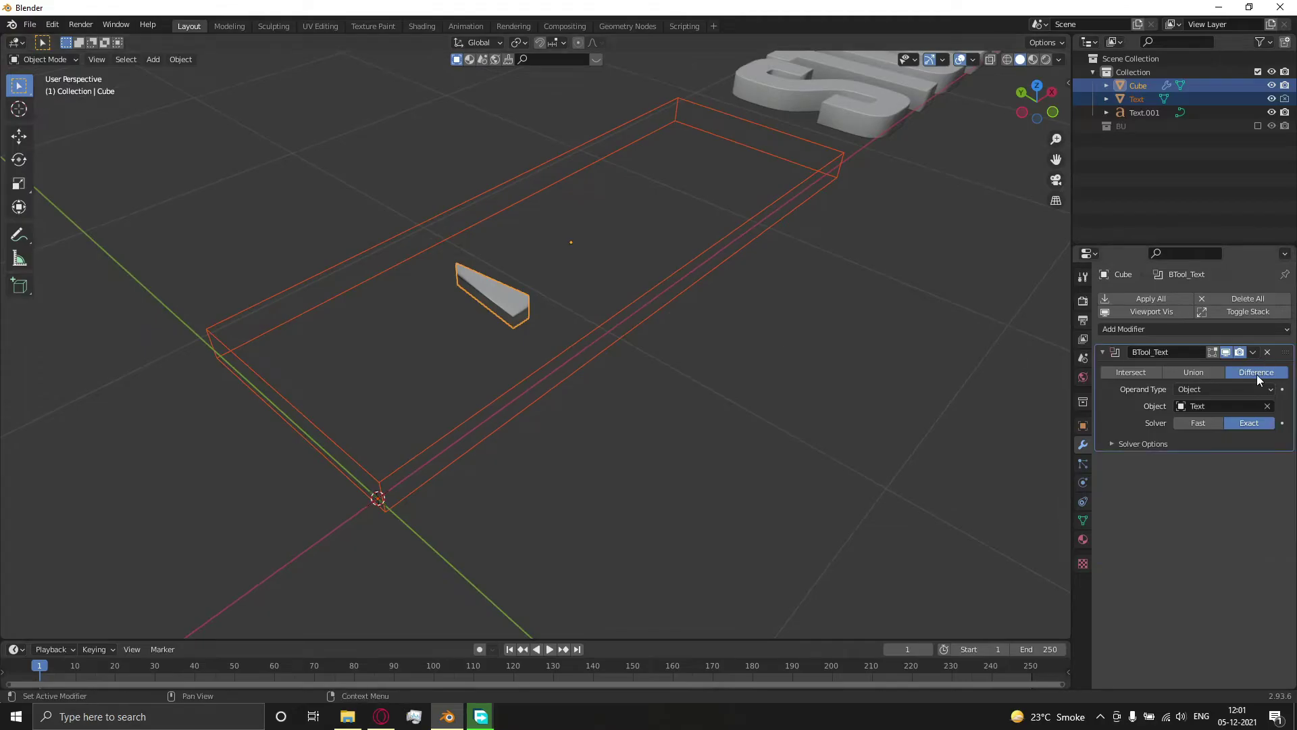
pyautogui.click(1203, 420)
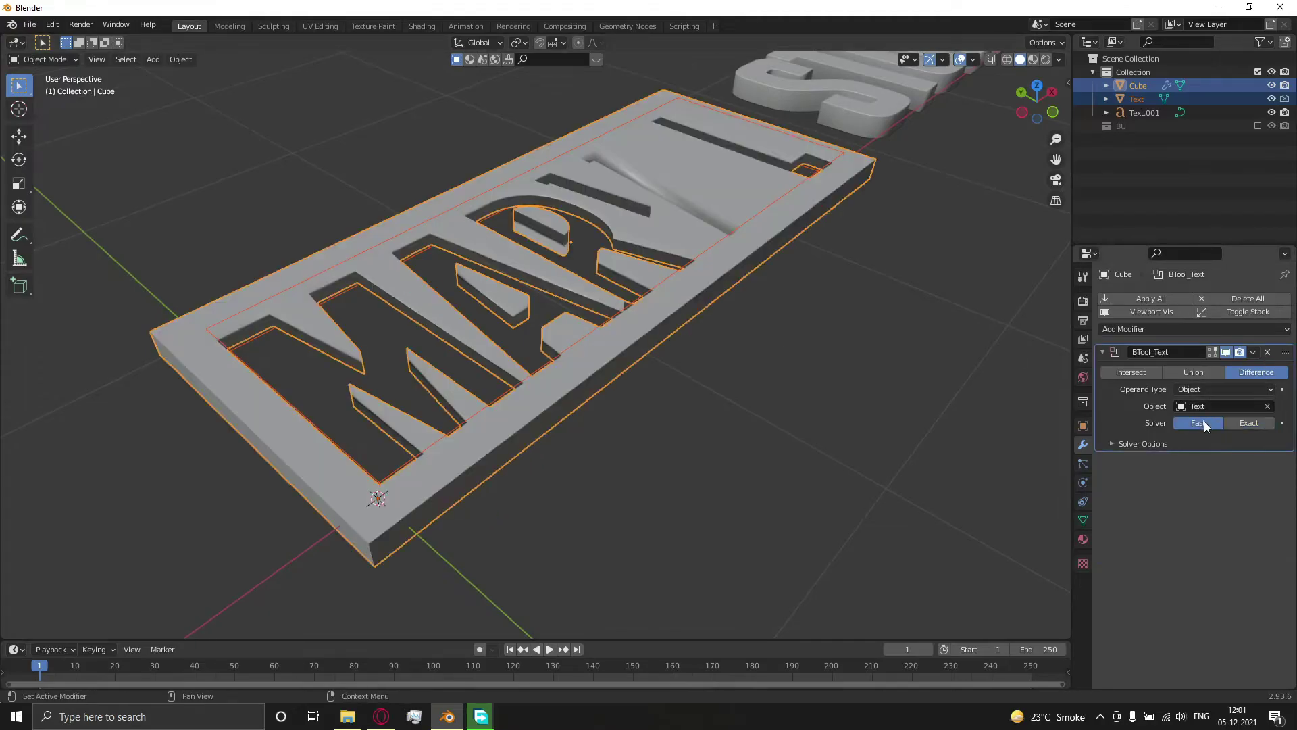
# - Scale the MARVEL cutter text along Z so it extends through the full thickness of the plate
pyautogui.hotkey('alt', 'a')
pyautogui.moveTo(751, 319); pyautogui.dragTo(629, 298, button='middle')
pyautogui.click(706, 352)
pyautogui.press('s')
pyautogui.press('z')
pyautogui.click(962, 382)
pyautogui.moveTo(243, 412); pyautogui.dragTo(324, 487, button='middle')
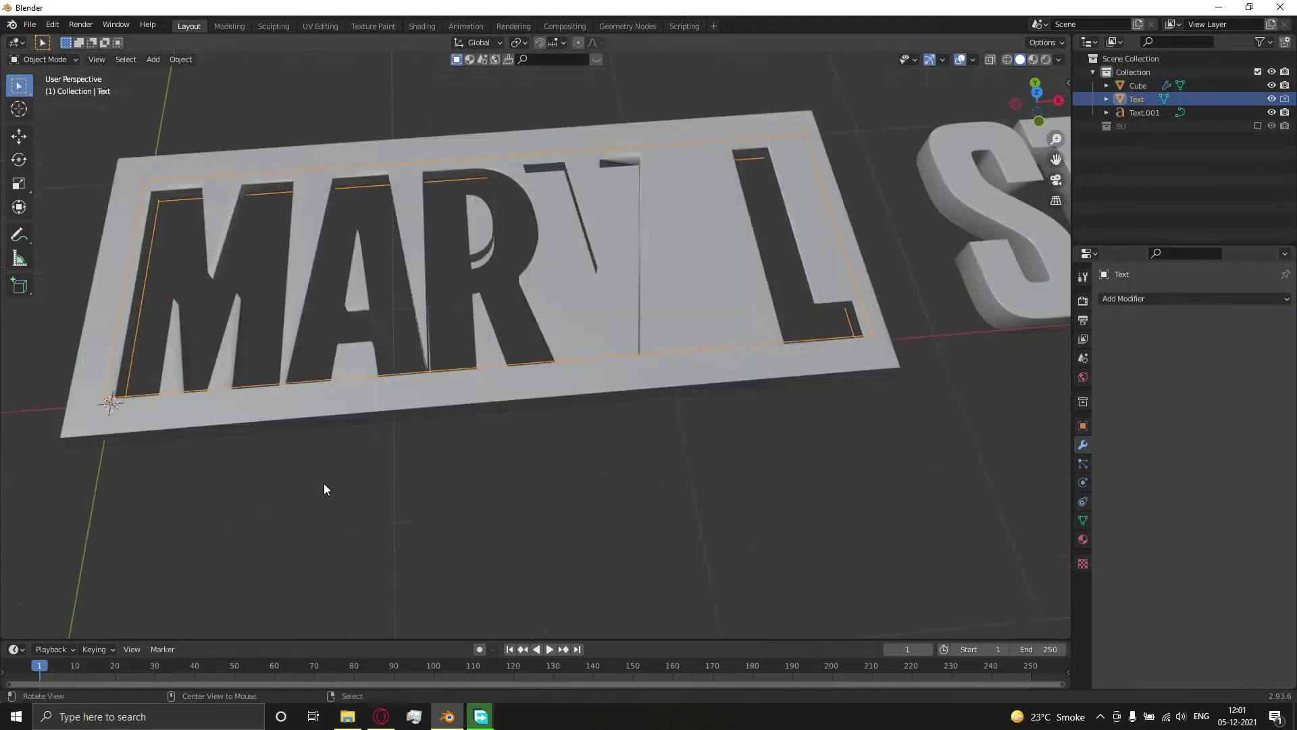
# - Resize the MARVEL text mesh slightly in Edit Mode to refine the letter cut-outs
pyautogui.press('KP_7')
pyautogui.press('s')
pyautogui.rightClick(809, 423)
pyautogui.press('Tab')
pyautogui.press('s')
pyautogui.moveTo(809, 422); pyautogui.dragTo(744, 375, button='middle')
pyautogui.click(814, 402)
pyautogui.press('Tab')
# - Adjust the plate's thickness by scaling it along Z
pyautogui.click(744, 375)
pyautogui.moveTo(777, 433); pyautogui.dragTo(767, 399, button='middle')
pyautogui.press('s')
pyautogui.press('z')
pyautogui.click(763, 402)
pyautogui.moveTo(703, 338); pyautogui.dragTo(754, 411, button='middle')
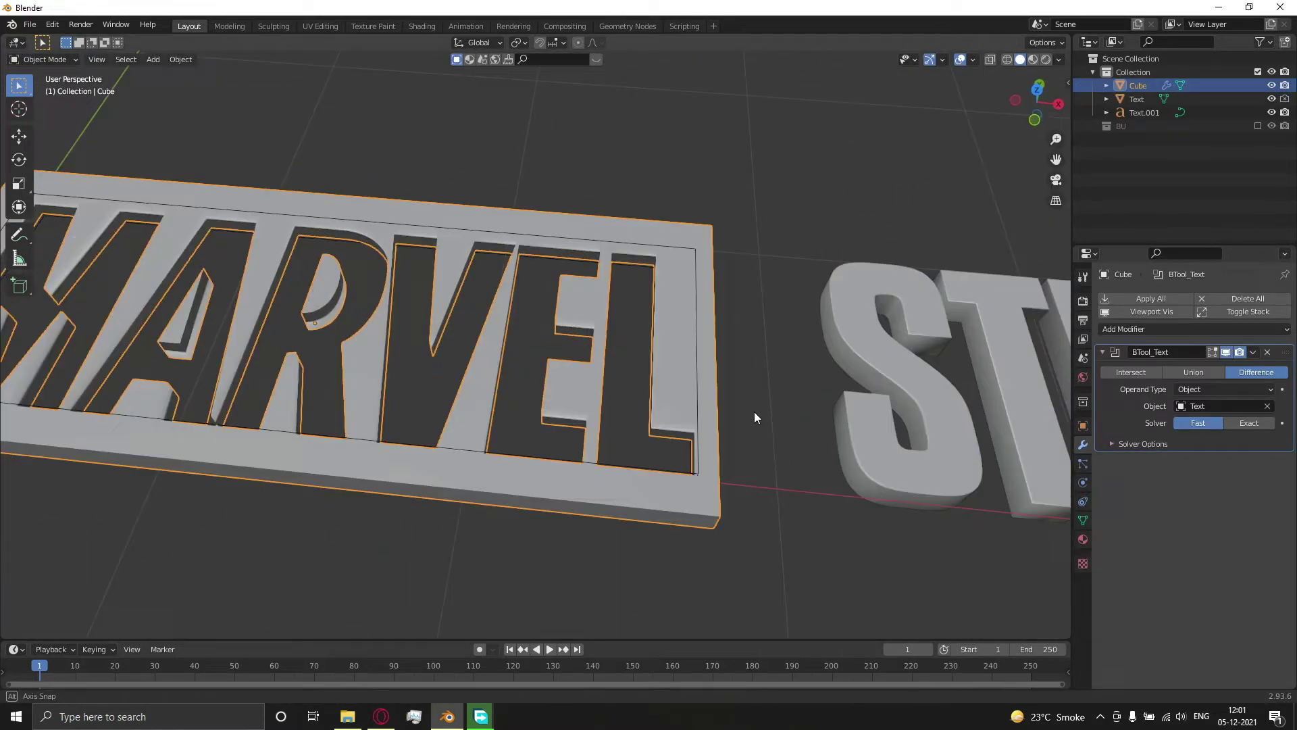
# - Shift the MARVEL cutter text slightly along X in top view to centre the lettering in the plate
pyautogui.hotkey('alt', 'a')
pyautogui.moveTo(754, 338); pyautogui.dragTo(796, 305, button='middle')
pyautogui.rightClick(796, 306)
pyautogui.moveTo(432, 392); pyautogui.dragTo(716, 398, button='middle')
pyautogui.press('KP_7')
pyautogui.rightClick(740, 335)
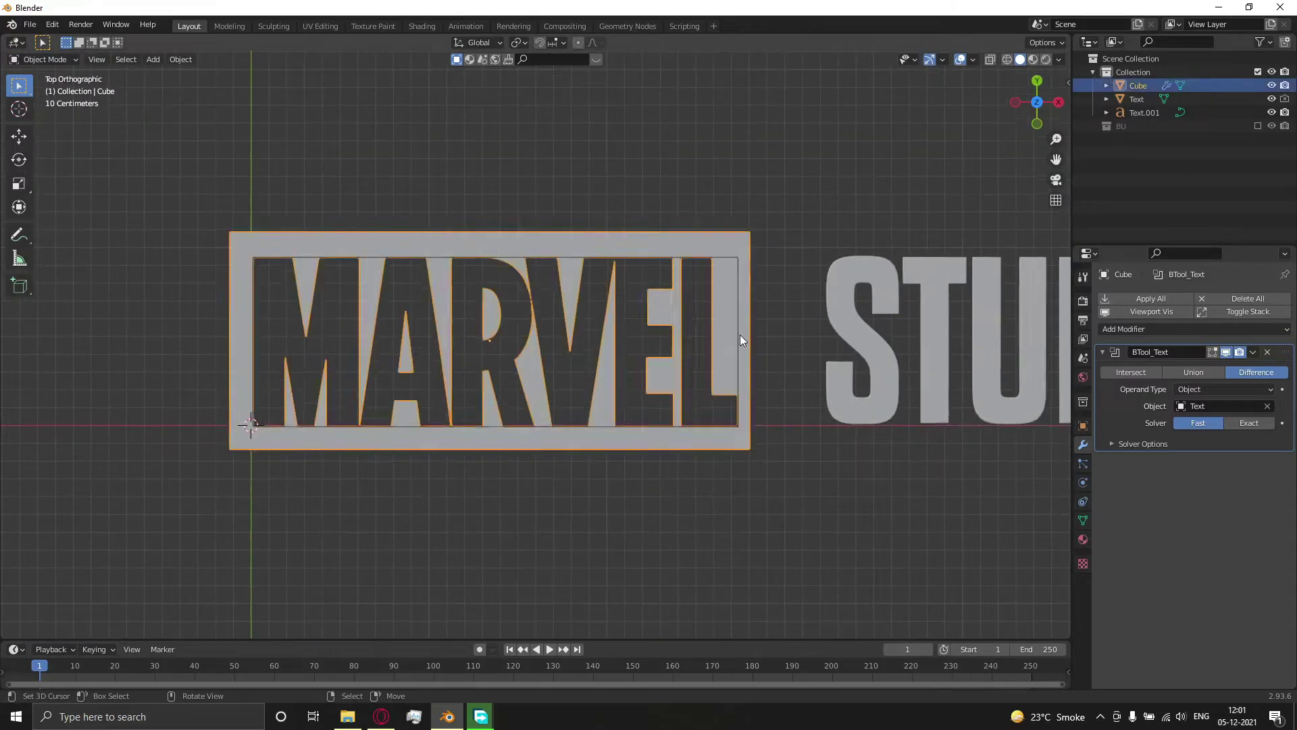
pyautogui.rightClick(738, 335)
pyautogui.press('g')
pyautogui.press('x')
pyautogui.click(750, 336)
# - Snap the 3D cursor to the STUDIOS text's origin and add a cube there
pyautogui.scroll(-3, 750, 336)
pyautogui.rightClick(655, 331)
pyautogui.scroll(1, 740, 368)
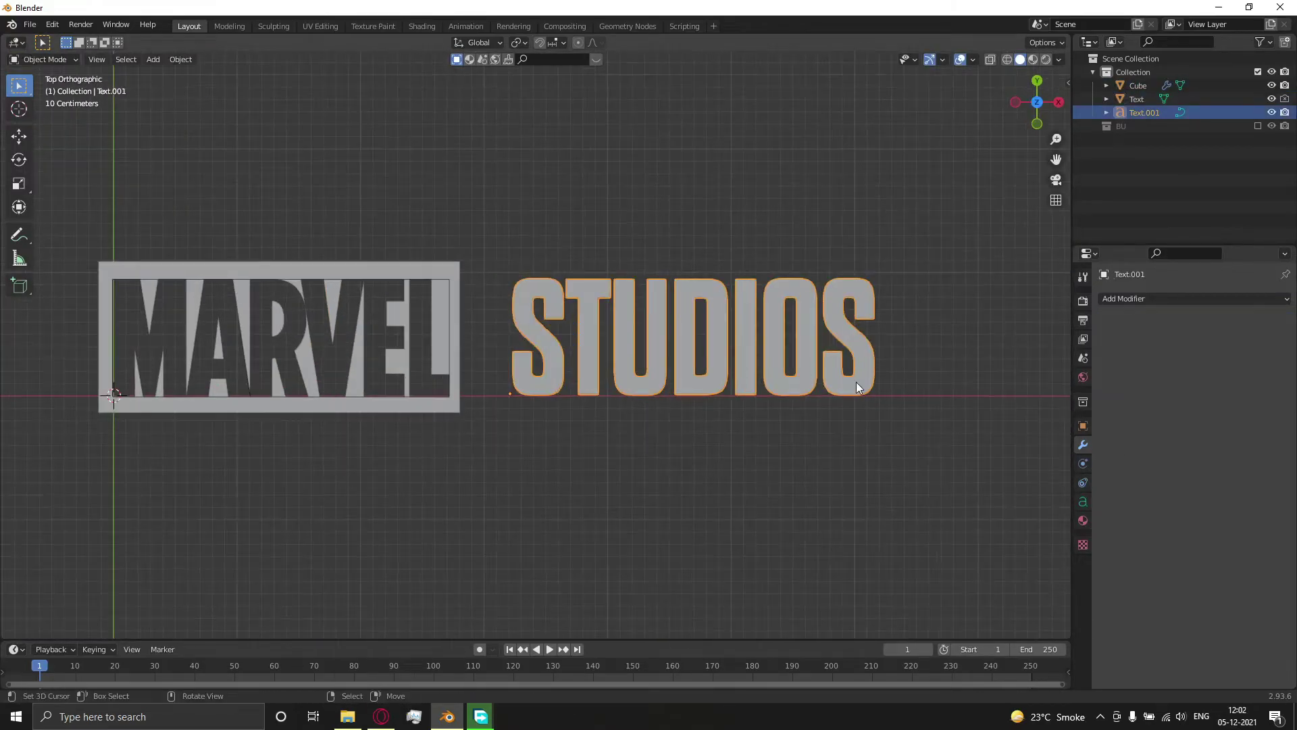
pyautogui.hotkey('shift', 's')
pyautogui.click(699, 354)
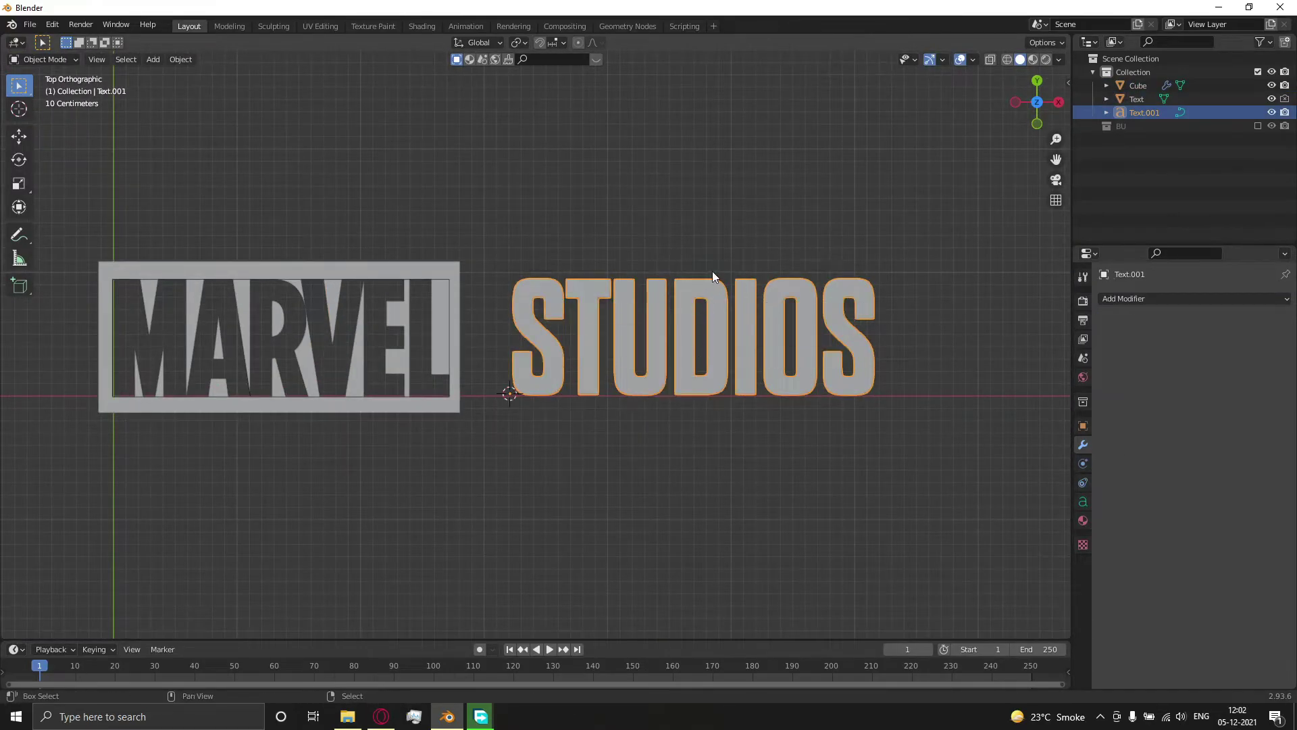
pyautogui.hotkey('shift', 'a')
pyautogui.moveTo(712, 271)
pyautogui.click(773, 282)
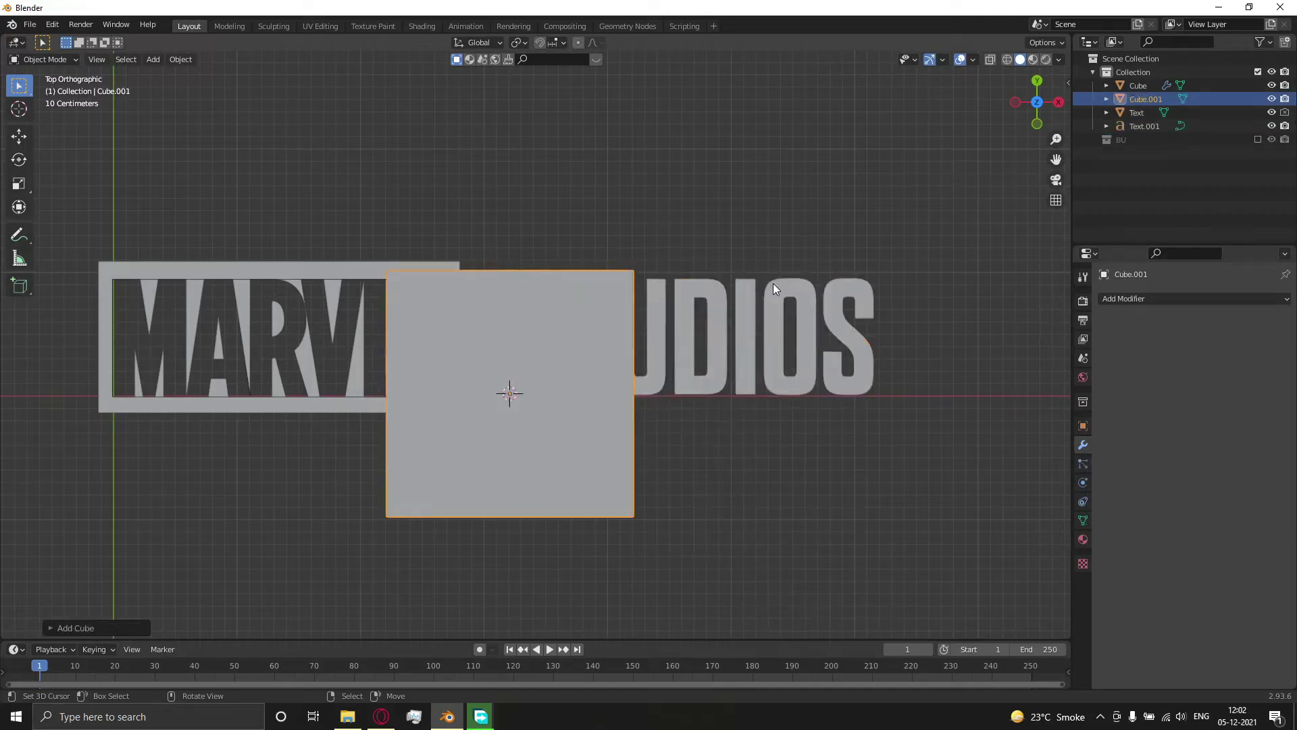
# - Scale the new cube along Y into a thin bar and move it just above the STUDIOS text
pyautogui.press('s')
pyautogui.press('z')
pyautogui.press('y')
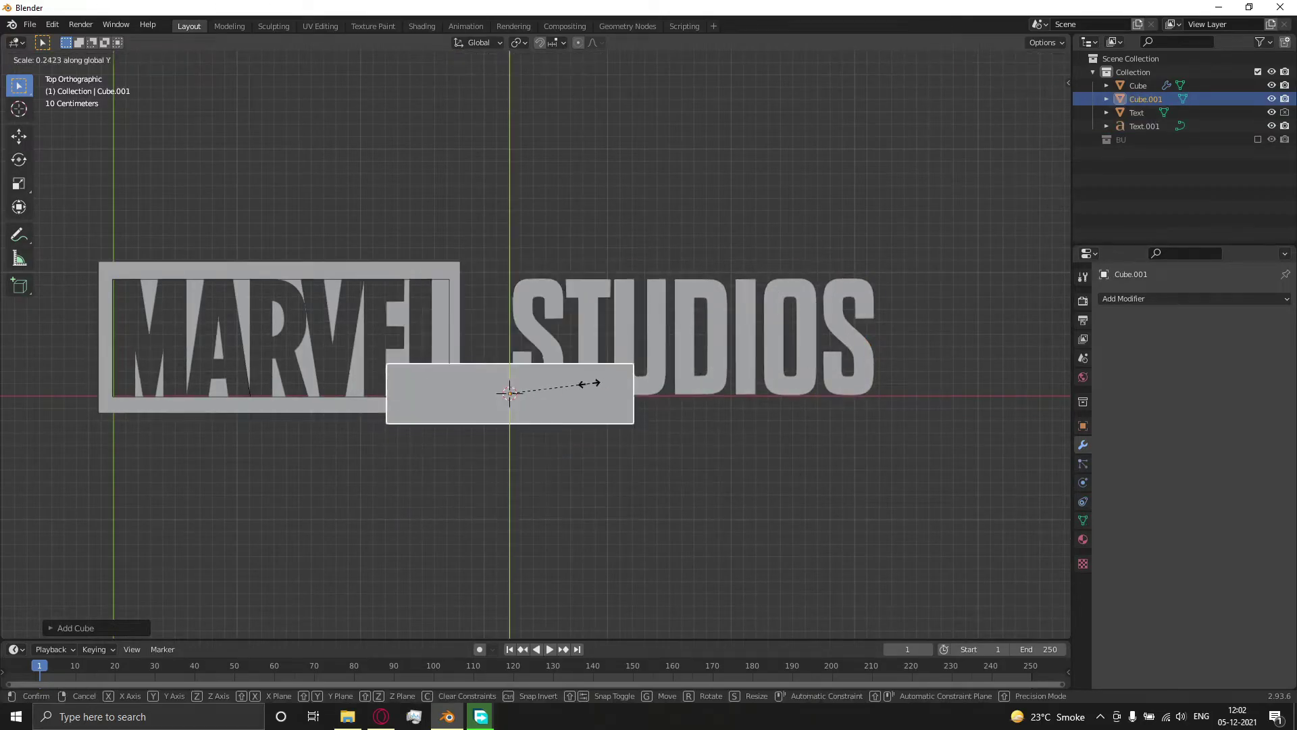
pyautogui.click(528, 399)
pyautogui.scroll(1, 546, 412)
pyautogui.press('g')
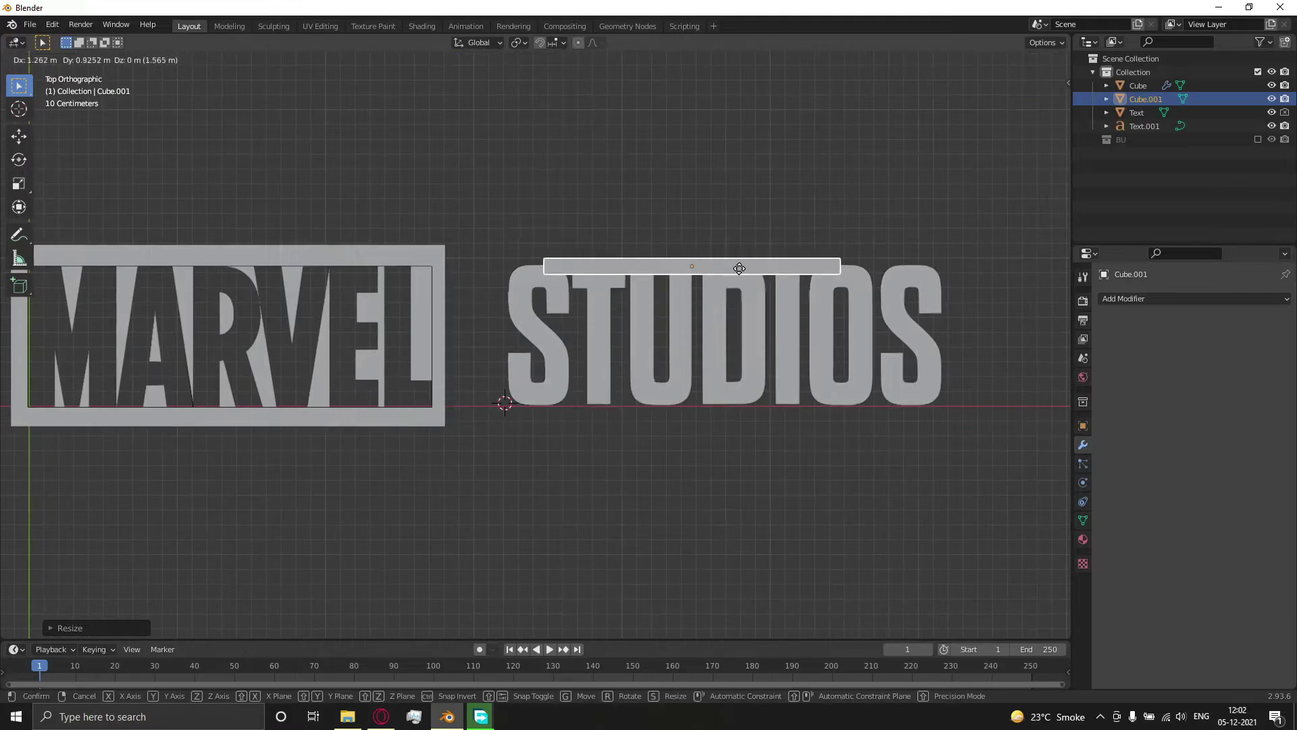
pyautogui.click(760, 267)
# - Stretch the bar along X to about 1.65 times its length and centre it over STUDIOS
pyautogui.keyDown('shift'); pyautogui.moveTo(760, 267); pyautogui.dragTo(594, 260, button='middle'); pyautogui.keyUp('shift')
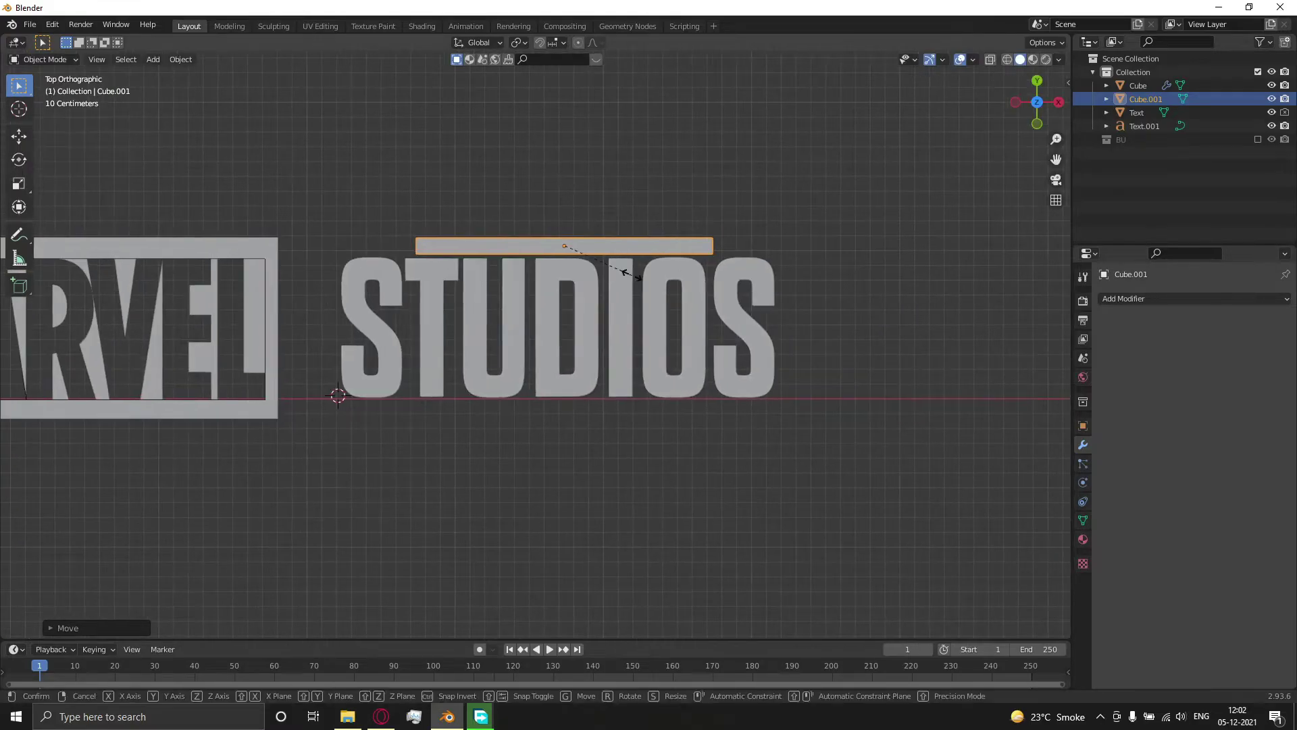
pyautogui.press('s')
pyautogui.press('x')
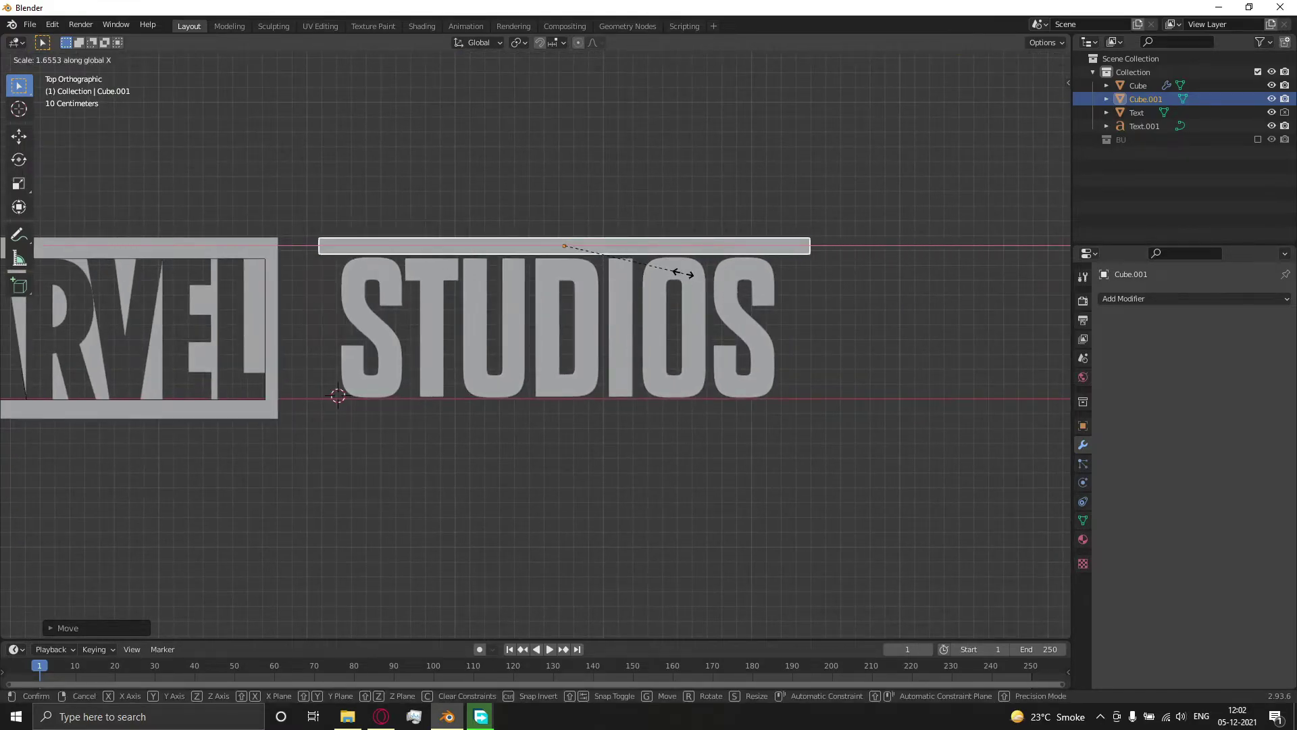
pyautogui.click(684, 273)
pyautogui.press('g')
pyautogui.press('x')
pyautogui.click(711, 270)
# - Duplicate the bar about 1.1 m down along Y to sit just below the STUDIOS text
pyautogui.hotkey('shift', 'd')
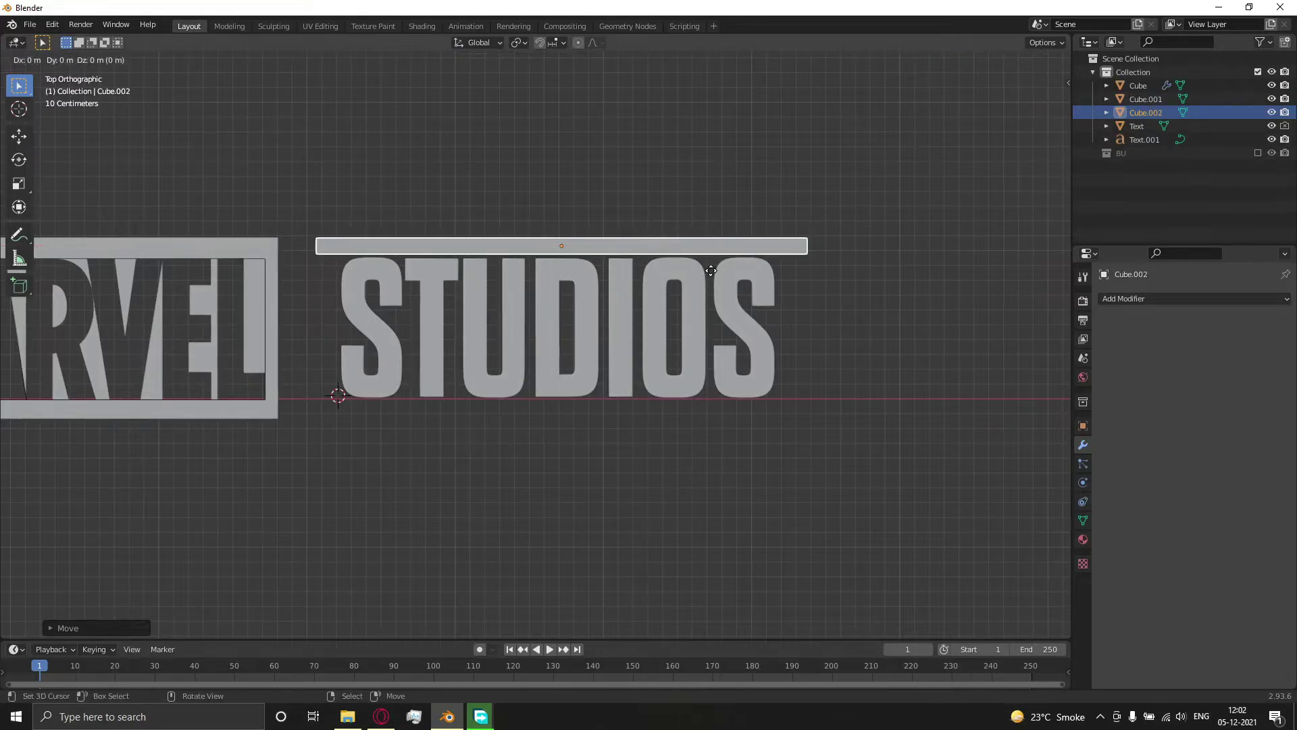
pyautogui.press('y')
pyautogui.click(722, 436)
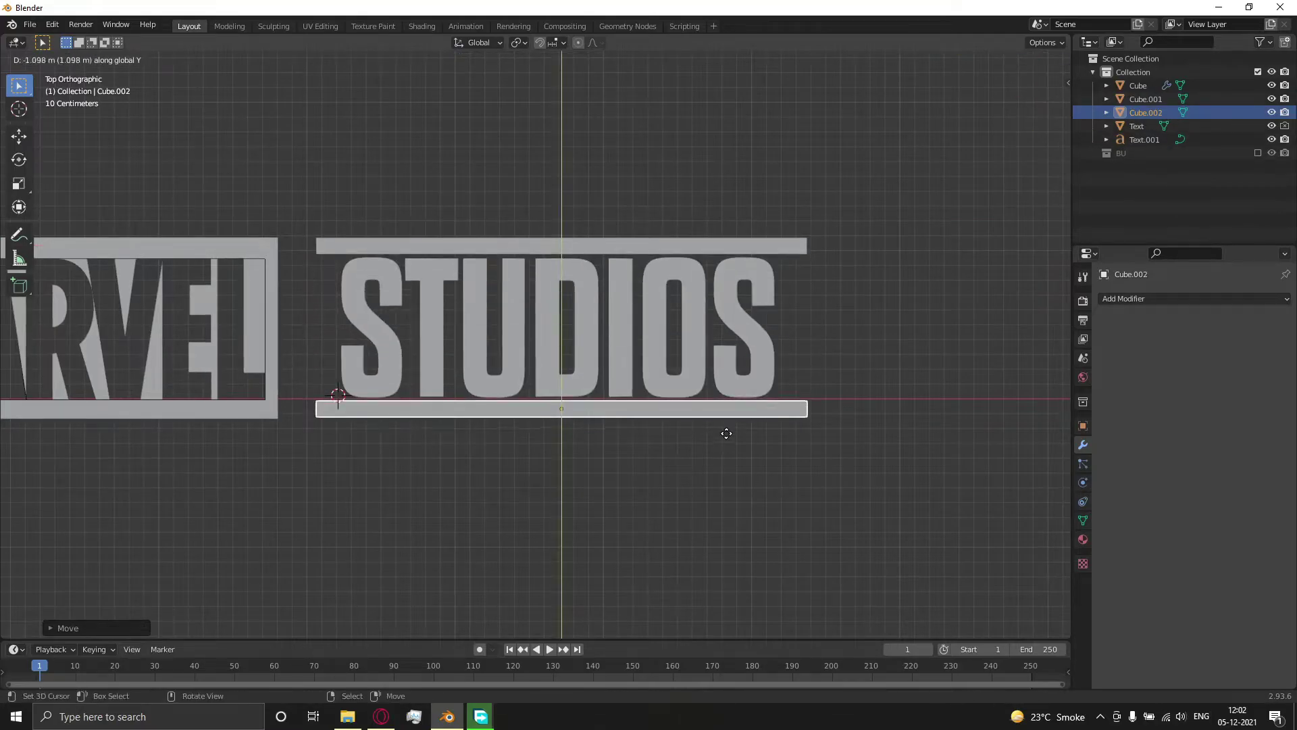
pyautogui.click(727, 433)
# - Join both bars into one object and fit it along X to the width of STUDIOS
pyautogui.keyDown('shift'); pyautogui.click(735, 243); pyautogui.keyUp('shift')
pyautogui.press('s')
pyautogui.press('x')
pyautogui.click(858, 300)
pyautogui.press('g')
pyautogui.press('x')
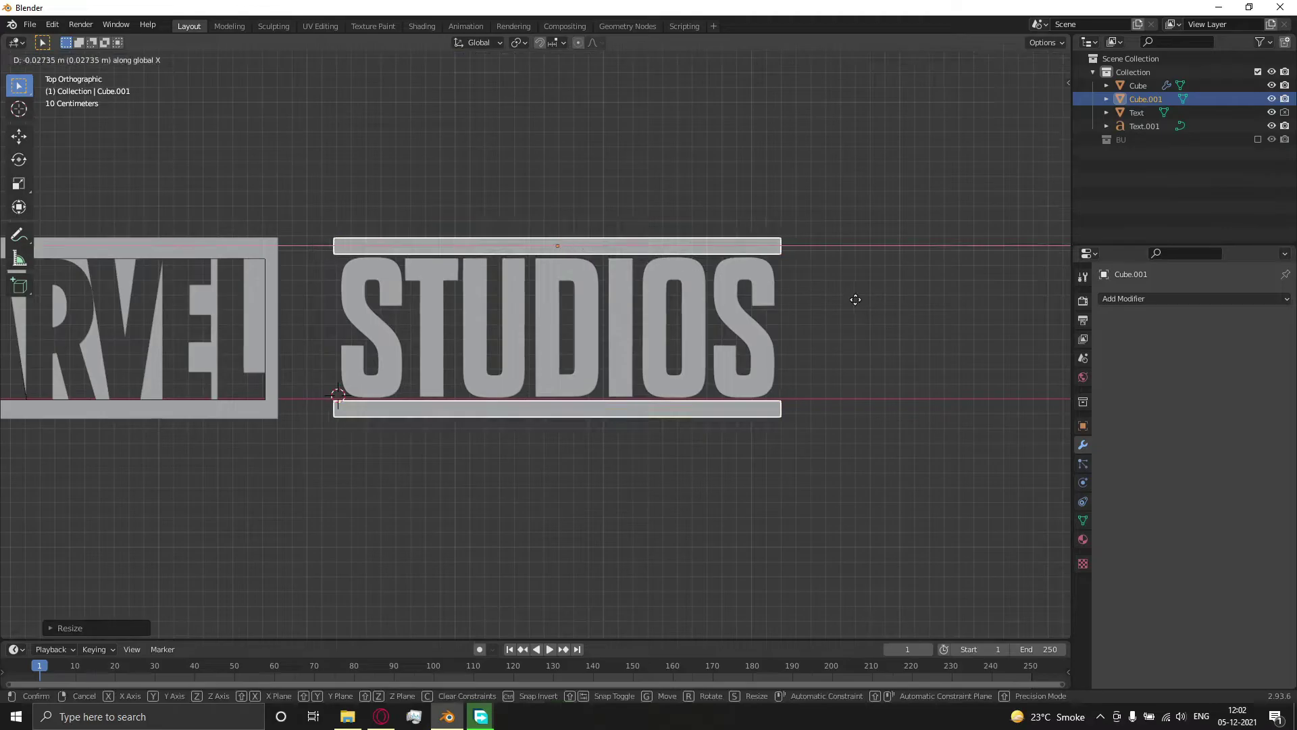
pyautogui.click(854, 299)
# - Set the pivot point to Individual Origins and make both bars thinner along Y in Edit Mode
pyautogui.press('Tab')
pyautogui.click(519, 42)
pyautogui.click(535, 87)
pyautogui.press('s')
pyautogui.press('y')
pyautogui.click(785, 282)
pyautogui.press('Tab')
# - Move all logo objects along X so the whole logo is centred on the world origin
pyautogui.scroll(-1, 743, 297)
pyautogui.keyDown('shift'); pyautogui.moveTo(501, 317); pyautogui.dragTo(664, 309, button='middle'); pyautogui.keyUp('shift')
pyautogui.click(500, 136)
pyautogui.scroll(-3, 481, 355)
pyautogui.press('a')
pyautogui.press('g')
pyautogui.press('x')
pyautogui.click(623, 372)
# - Add a plane and scale it into a large, wide rectangular backdrop for the logo
pyautogui.hotkey('shift', 'a')
pyautogui.click(652, 274)
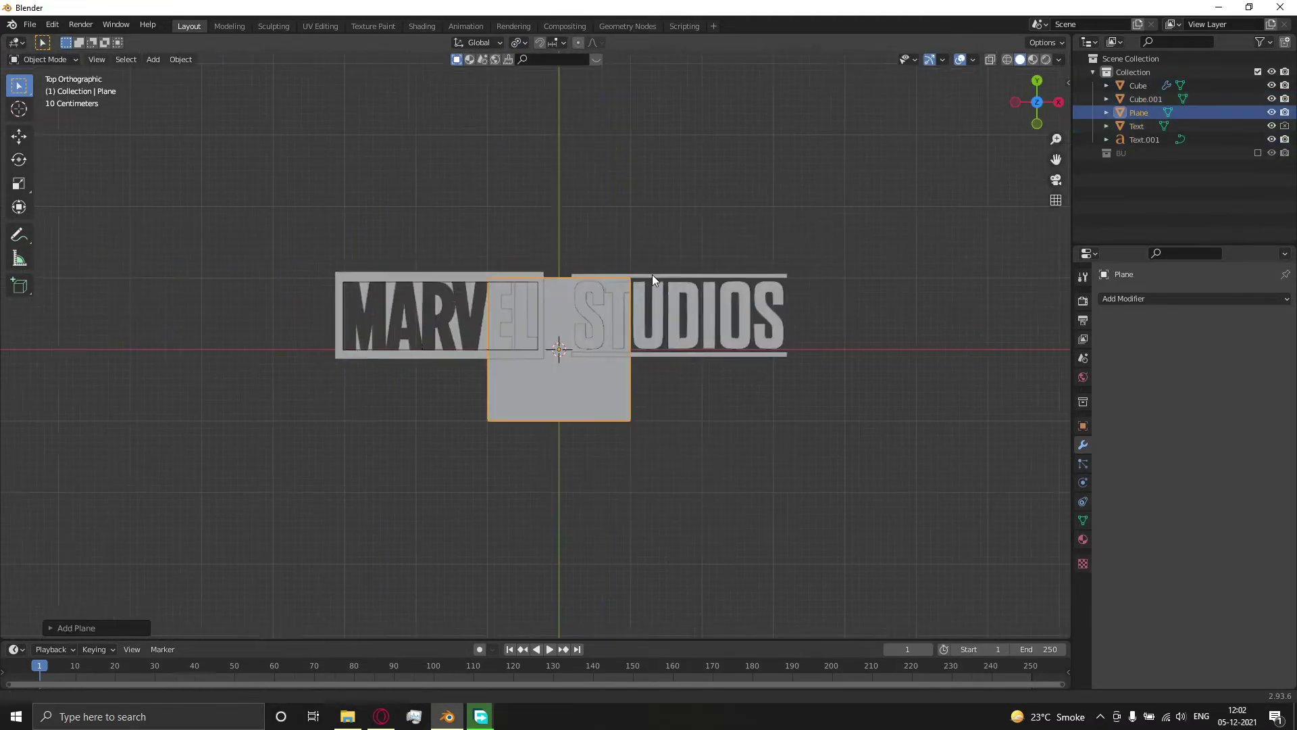
pyautogui.press('s')
pyautogui.press('x')
pyautogui.click(841, 358)
# - Scale the STUDIOS bars along Z to adjust their thickness
pyautogui.moveTo(763, 365); pyautogui.dragTo(848, 273, button='middle')
pyautogui.click(696, 277)
pyautogui.press('s')
pyautogui.press('z')
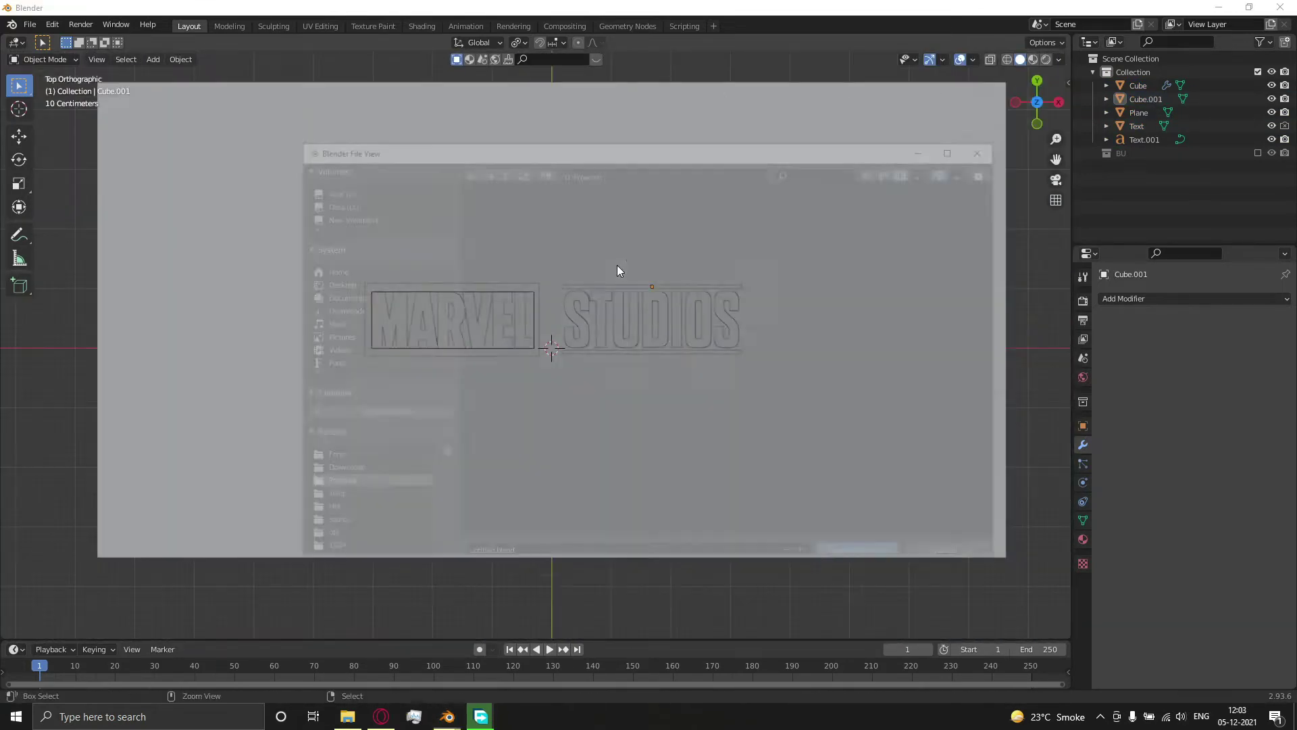
# - Save the project as Marvel in the D:\Projects folder
pyautogui.click(532, 548)
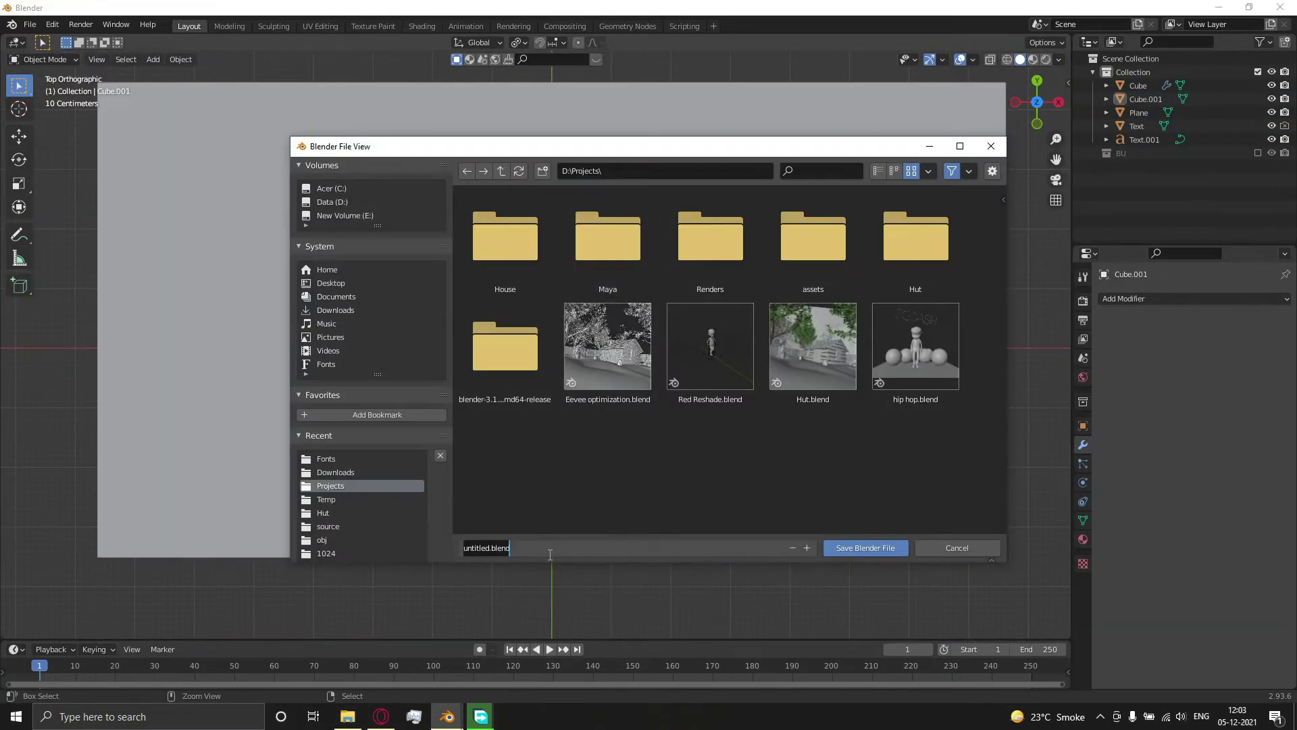
pyautogui.write('Marvel')
pyautogui.press('Return')
pyautogui.press('Return')
# - Switch to the Shading workspace, give the backdrop plane a new material and apply the plane's object transform
pyautogui.scroll(-2, 541, 338)
pyautogui.click(425, 27)
pyautogui.press('KP_7')
pyautogui.click(744, 244)
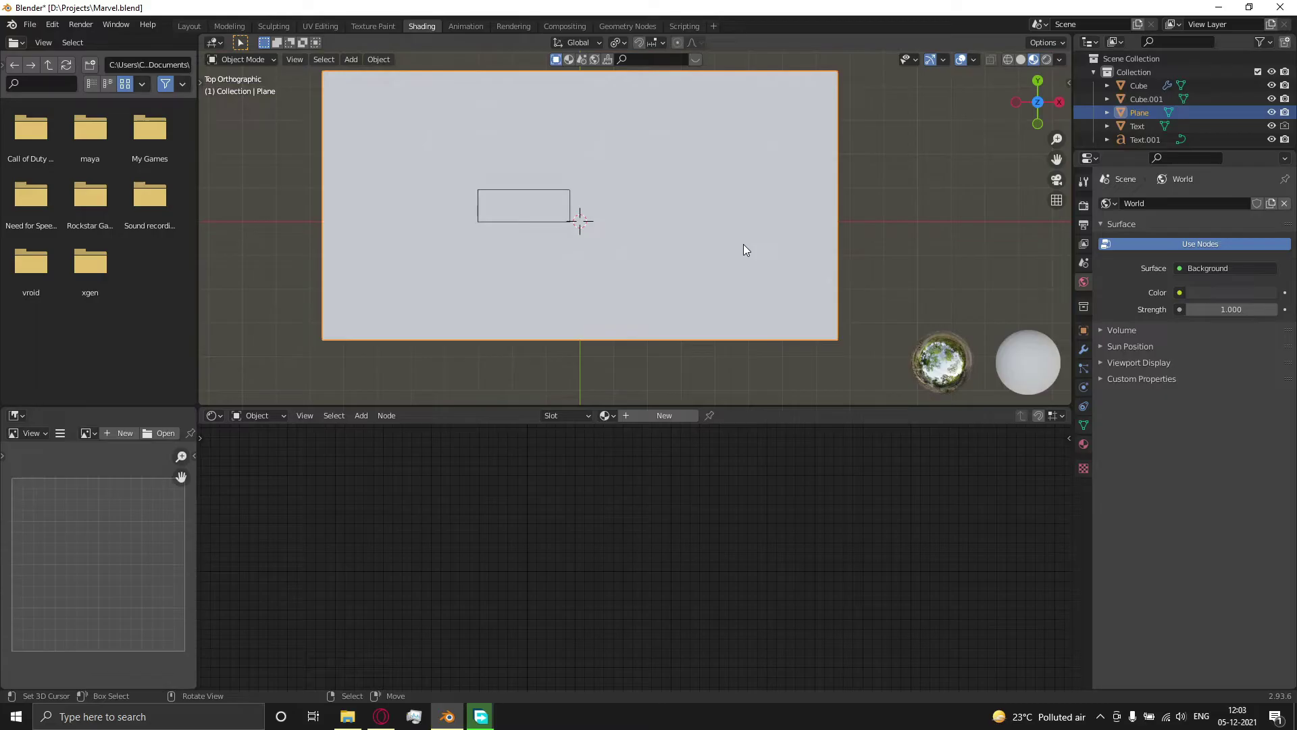
pyautogui.click(664, 414)
pyautogui.hotkey('ctrl', 'a')
pyautogui.click(651, 214)
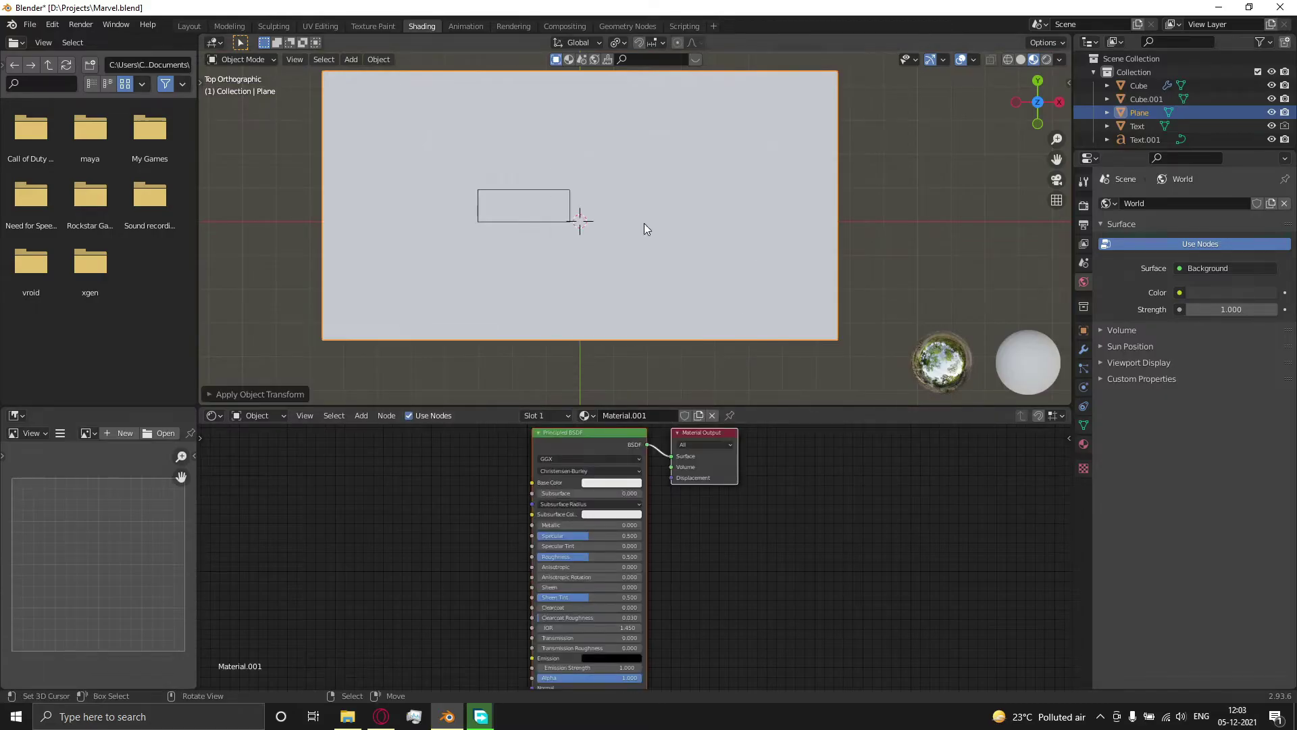
# - Add a Gradient Texture with Texture Coordinate and Mapping nodes and connect its Color to Base Color
pyautogui.scroll(5, 513, 487)
pyautogui.hotkey('shift', 'a')
pyautogui.write('g')
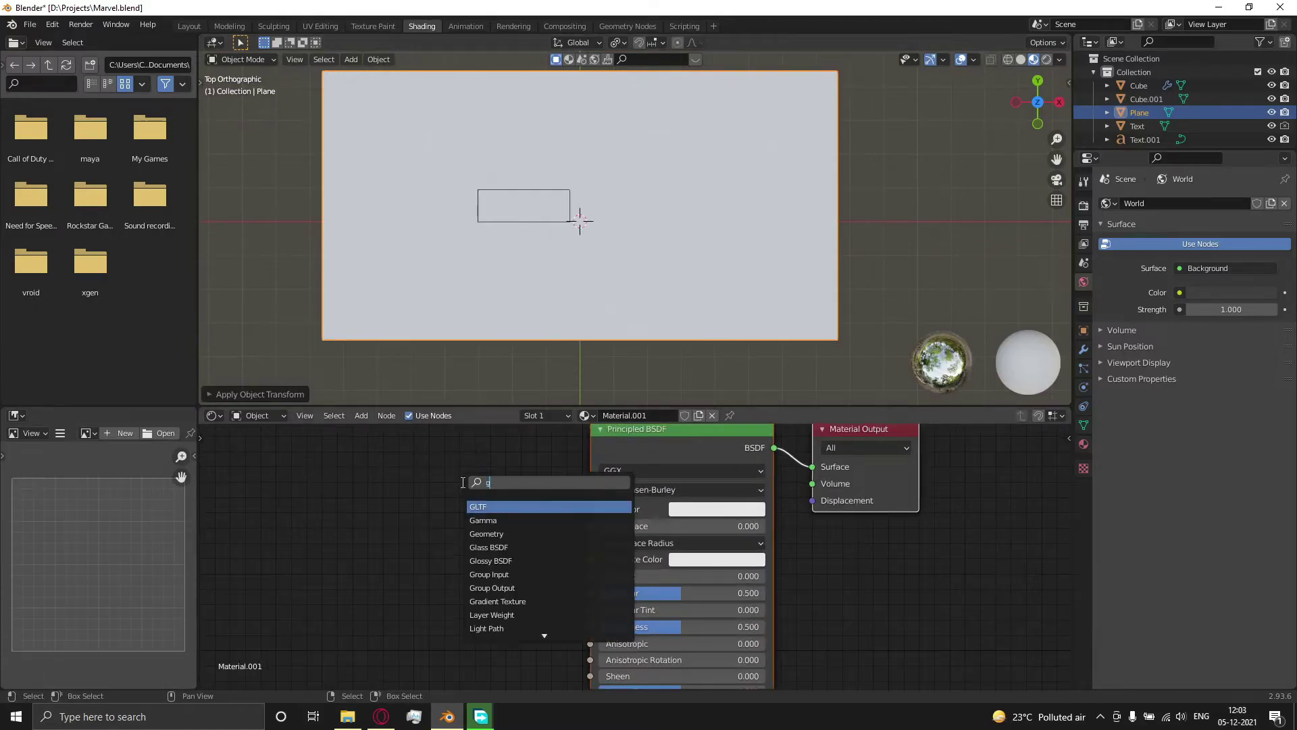
pyautogui.write('a')
pyautogui.press('Return')
pyautogui.moveTo(423, 522); pyautogui.dragTo(597, 516, button='middle')
pyautogui.hotkey('ctrl', 't')
pyautogui.moveTo(615, 507); pyautogui.dragTo(764, 504)
# - Change the Gradient Texture type to Spherical
pyautogui.scroll(-2, 631, 555)
pyautogui.moveTo(269, 452); pyautogui.dragTo(592, 578)
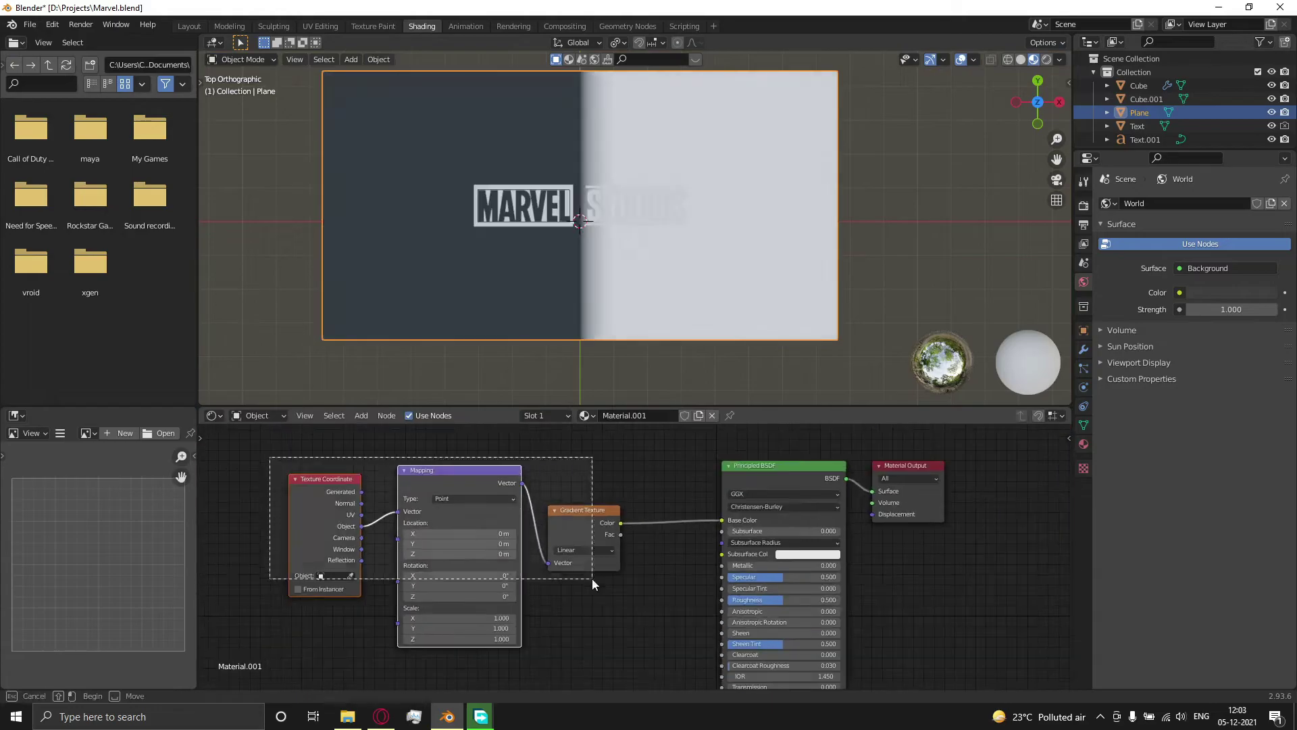
pyautogui.click(473, 549)
pyautogui.click(461, 629)
pyautogui.scroll(1, 606, 512)
pyautogui.click(443, 547)
pyautogui.click(447, 613)
# - Insert a ColorRamp node between the Gradient Texture and the Principled BSDF's Base Color
pyautogui.hotkey('shift', 'a')
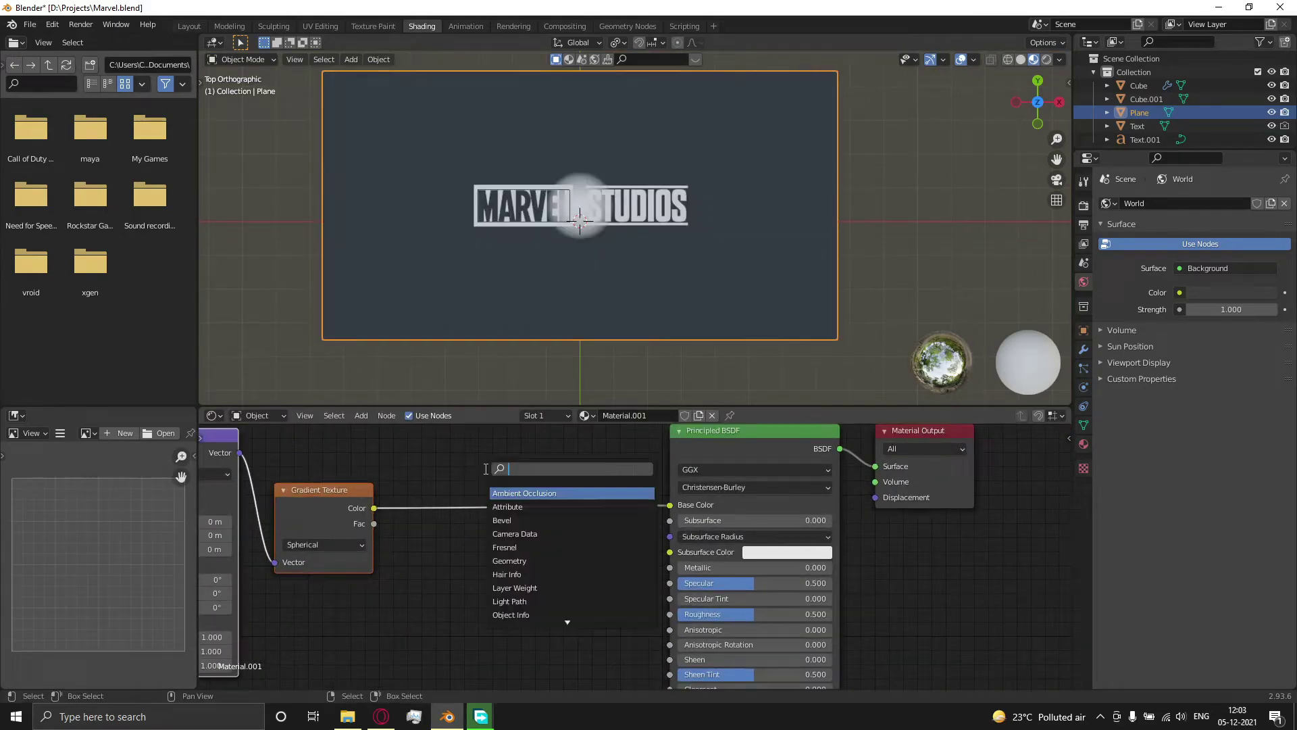
pyautogui.write('color')
pyautogui.press('Return')
pyautogui.click(532, 506)
pyautogui.moveTo(442, 536); pyautogui.dragTo(439, 534)
pyautogui.click(589, 535)
pyautogui.moveTo(264, 625); pyautogui.dragTo(515, 560, button='middle')
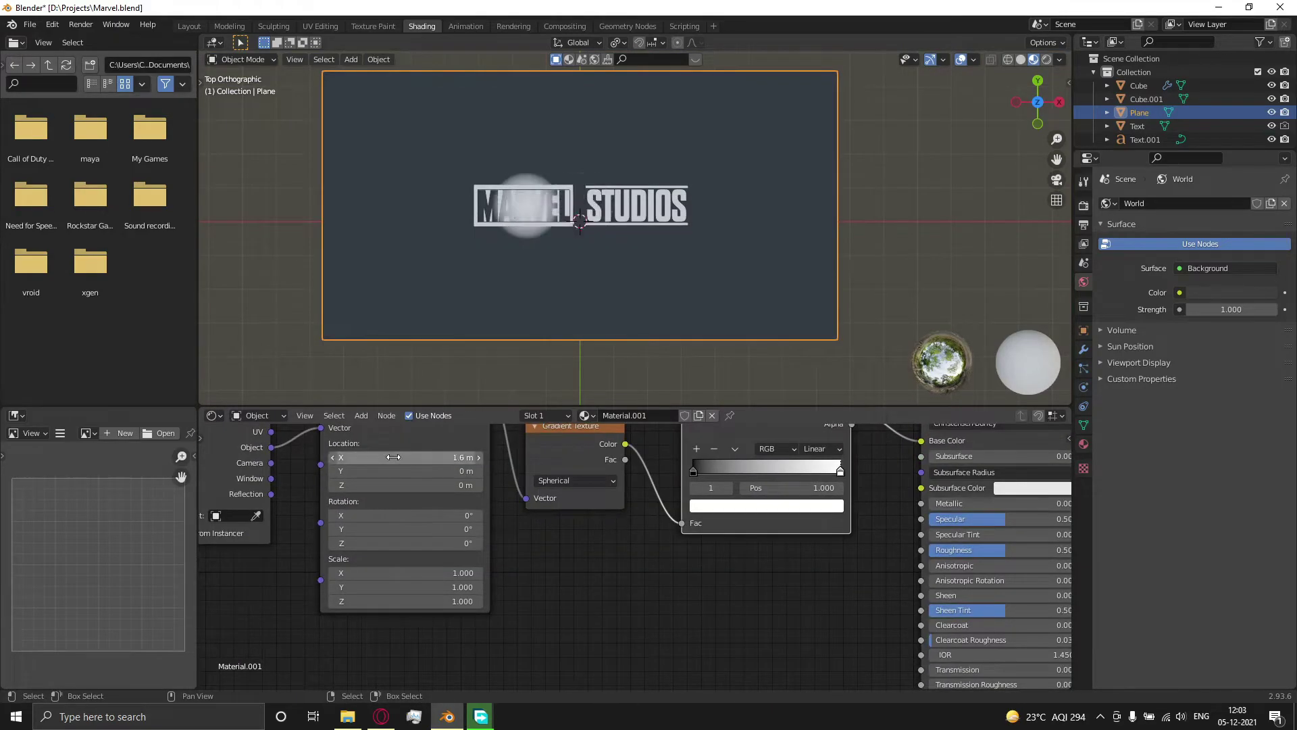
pyautogui.hotkey('ctrl', 'z')
pyautogui.moveTo(393, 471); pyautogui.dragTo(432, 471)
pyautogui.hotkey('ctrl', 'z')
pyautogui.moveTo(393, 485); pyautogui.dragTo(354, 485)
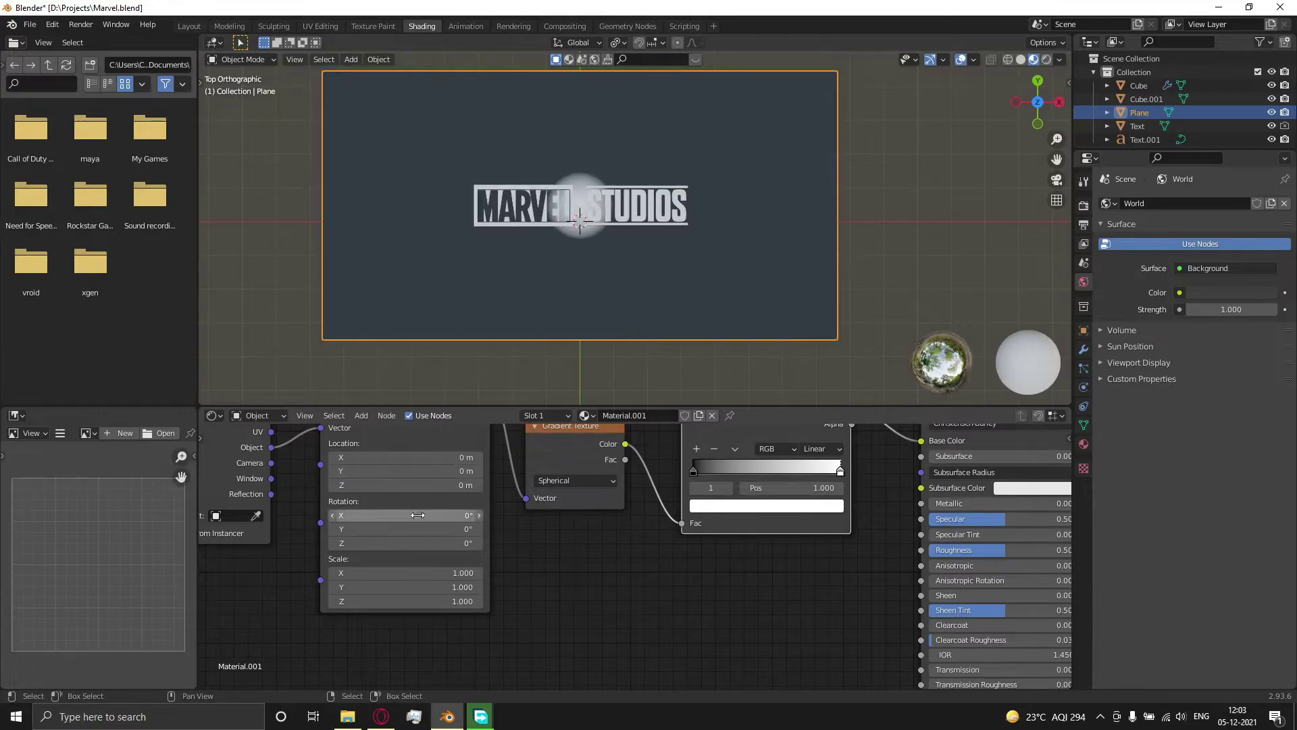
pyautogui.press('Return')
# - Set the Mapping scale to 0.2 on all axes and move the ramp's white stop to about 0.72
pyautogui.moveTo(402, 574); pyautogui.dragTo(403, 601)
pyautogui.write('0.2')
pyautogui.press('Return')
pyautogui.moveTo(608, 567); pyautogui.dragTo(443, 636, button='middle')
pyautogui.moveTo(529, 537)
pyautogui.mouseDown()
pyautogui.moveTo(569, 535)
pyautogui.moveTo(527, 536)
pyautogui.mouseUp()
pyautogui.moveTo(675, 538); pyautogui.dragTo(635, 538)
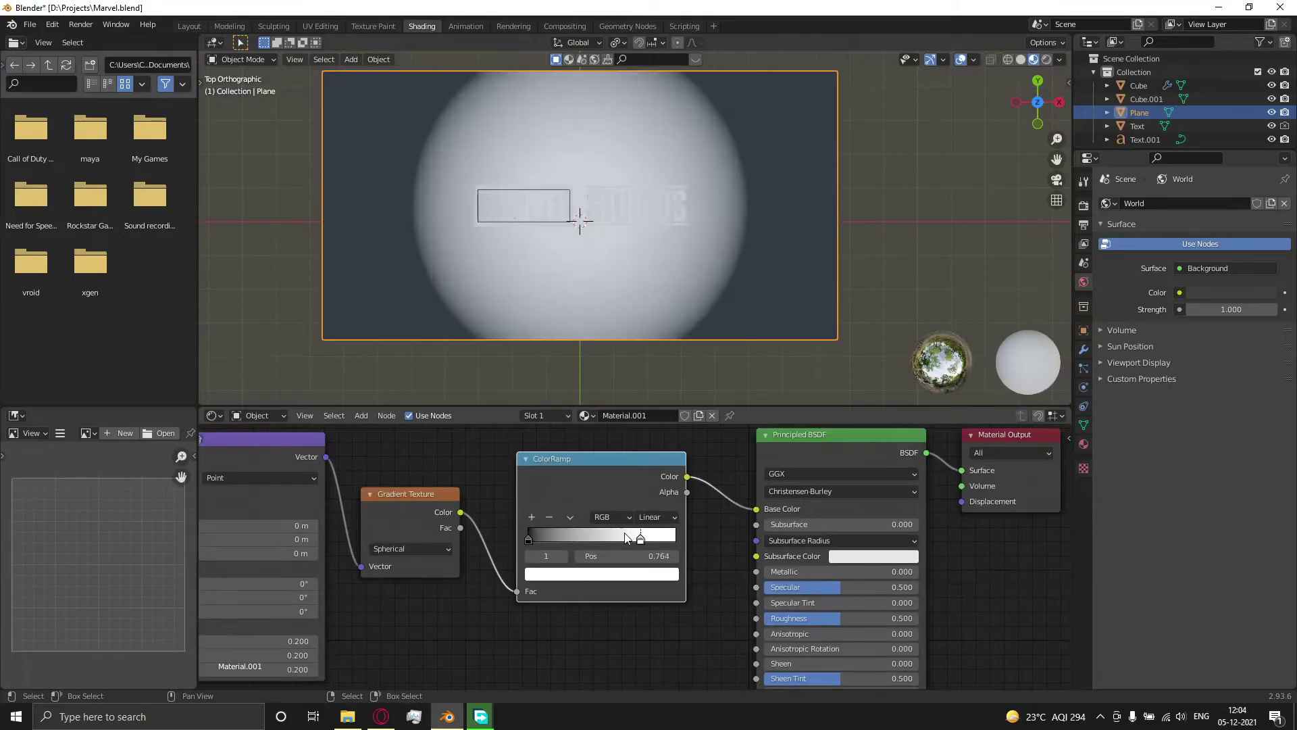
# - Set the Mapping node's scale to 0.15 on X and Z and 0.25 on Y
pyautogui.moveTo(297, 608); pyautogui.dragTo(465, 554, button='middle')
pyautogui.moveTo(444, 586); pyautogui.dragTo(444, 615)
pyautogui.write('0.1')
pyautogui.press('Return')
pyautogui.write('0.15')
pyautogui.press('Return')
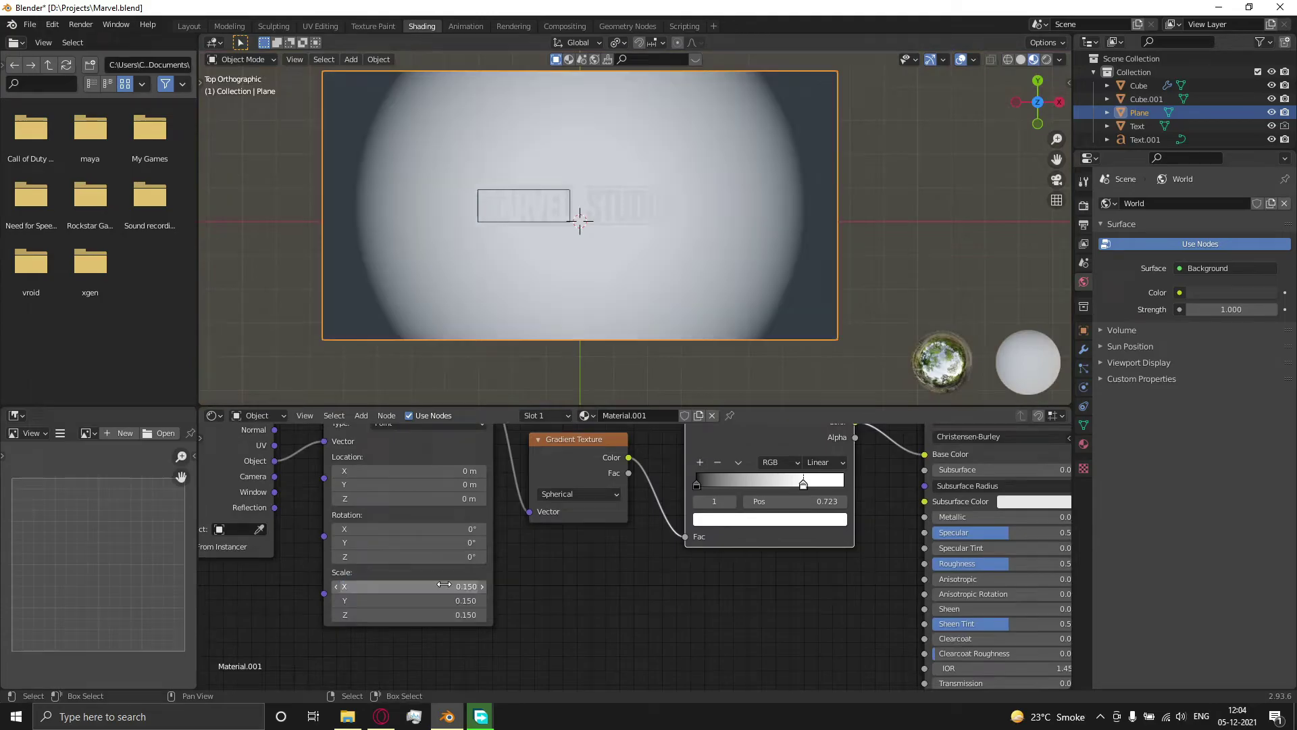
pyautogui.doubleClick(454, 601)
pyautogui.write('0.25')
# - Change the ColorRamp's white stop to a bright red
pyautogui.moveTo(704, 519); pyautogui.dragTo(572, 559, button='middle')
pyautogui.scroll(4, 637, 553)
pyautogui.click(636, 560)
pyautogui.moveTo(611, 385); pyautogui.dragTo(608, 400)
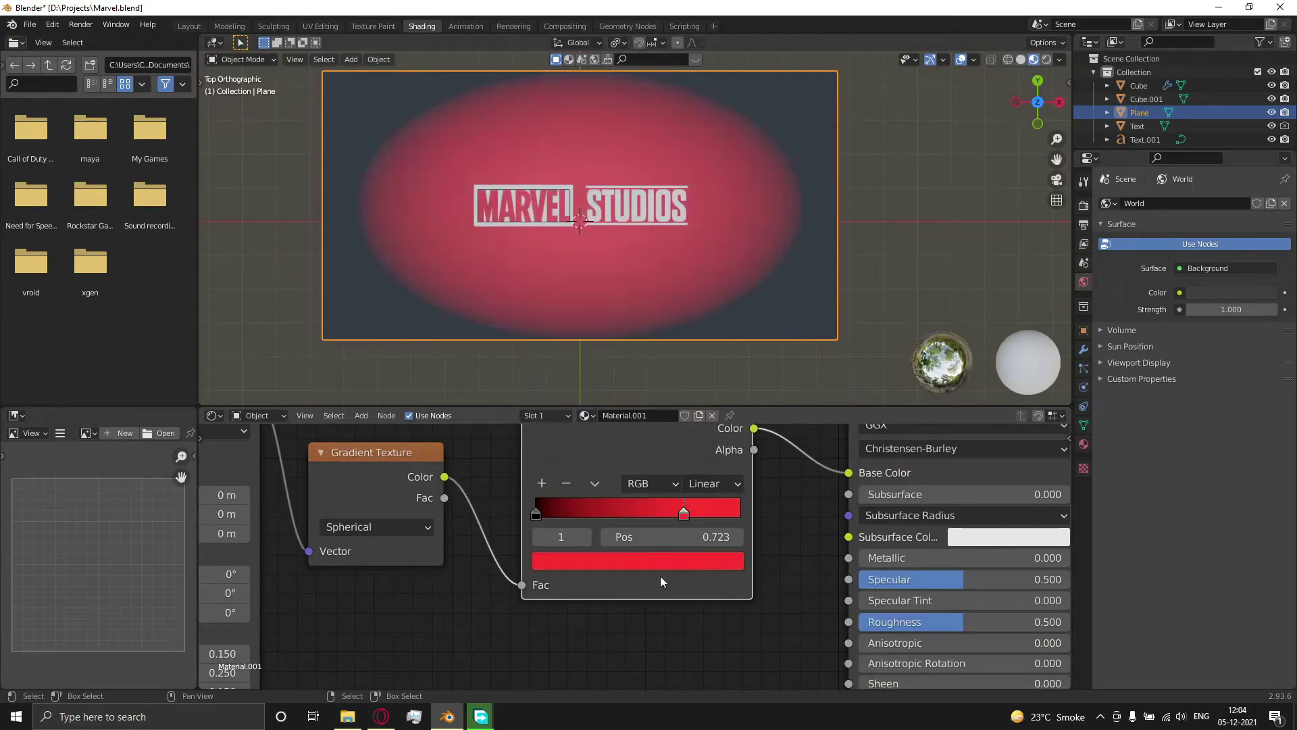
# - Paste the red into the ColorRamp's black stop and darken it to a very dark red
pyautogui.click(536, 513)
pyautogui.hotkey('ctrl', 'v')
pyautogui.click(568, 561)
pyautogui.moveTo(699, 294); pyautogui.dragTo(699, 403)
# - Move the bright red stop toward the dark end and lighten the dark stop to a medium dark red
pyautogui.moveTo(683, 514); pyautogui.dragTo(650, 514)
pyautogui.click(535, 513)
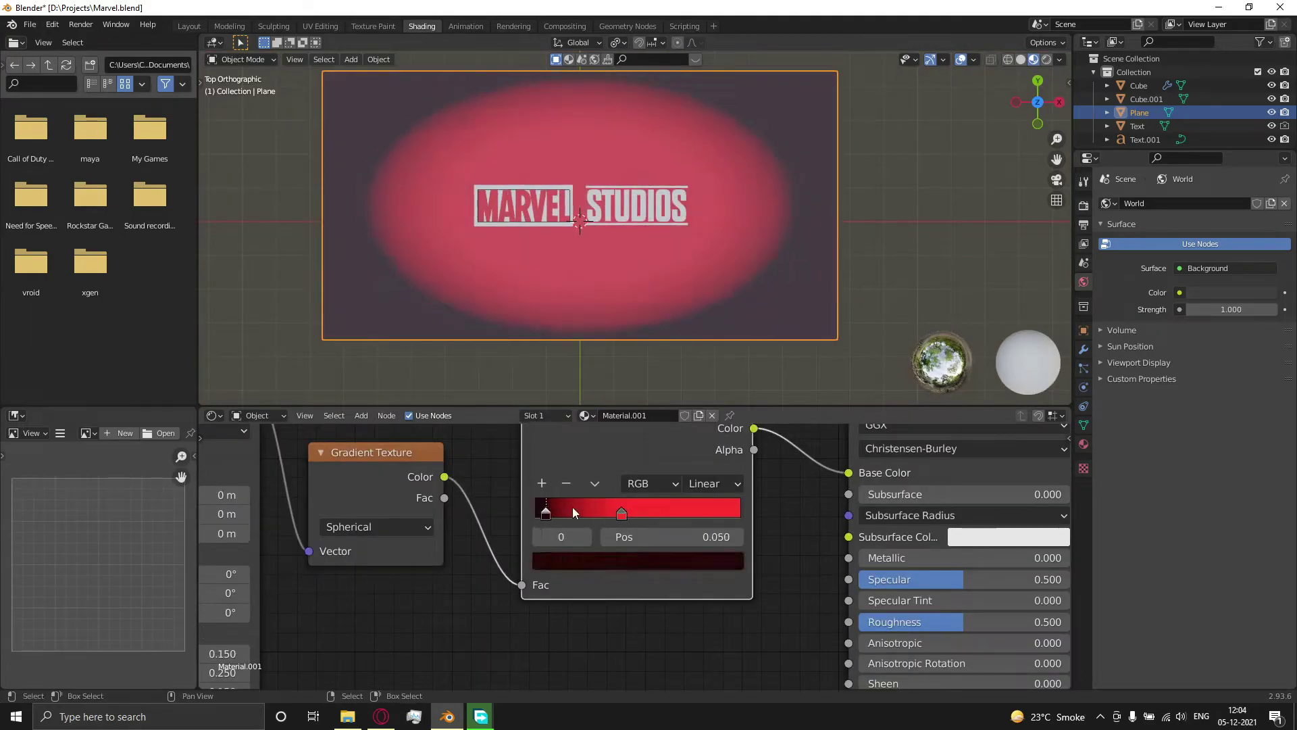
pyautogui.click(558, 561)
pyautogui.moveTo(698, 403); pyautogui.dragTo(699, 359)
# - Set the ColorRamp interpolation to Ease and move the bright red stop to position 1.000
pyautogui.click(714, 484)
pyautogui.click(707, 508)
pyautogui.moveTo(651, 513); pyautogui.dragTo(744, 512)
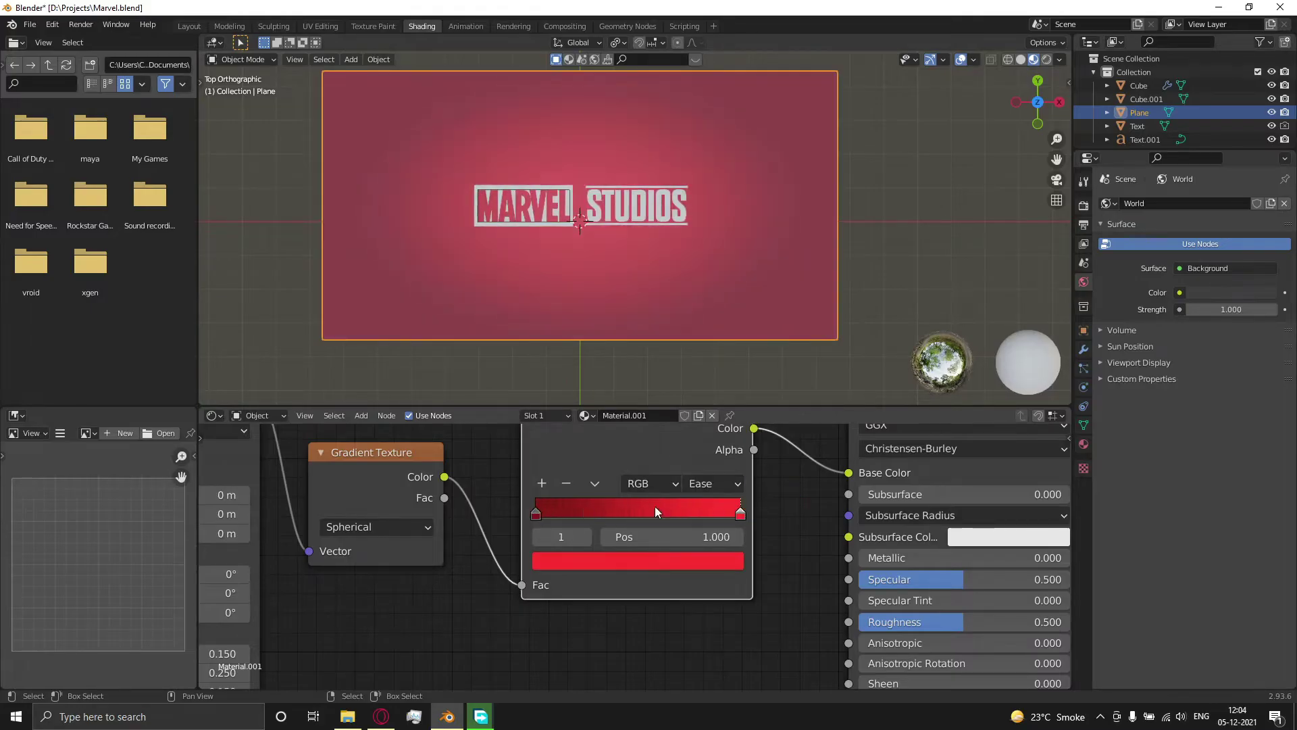
# - Undo the last move of the ColorRamp's bright red stop
pyautogui.hotkey('ctrl', 'z')
pyautogui.hotkey('ctrl', 'z')
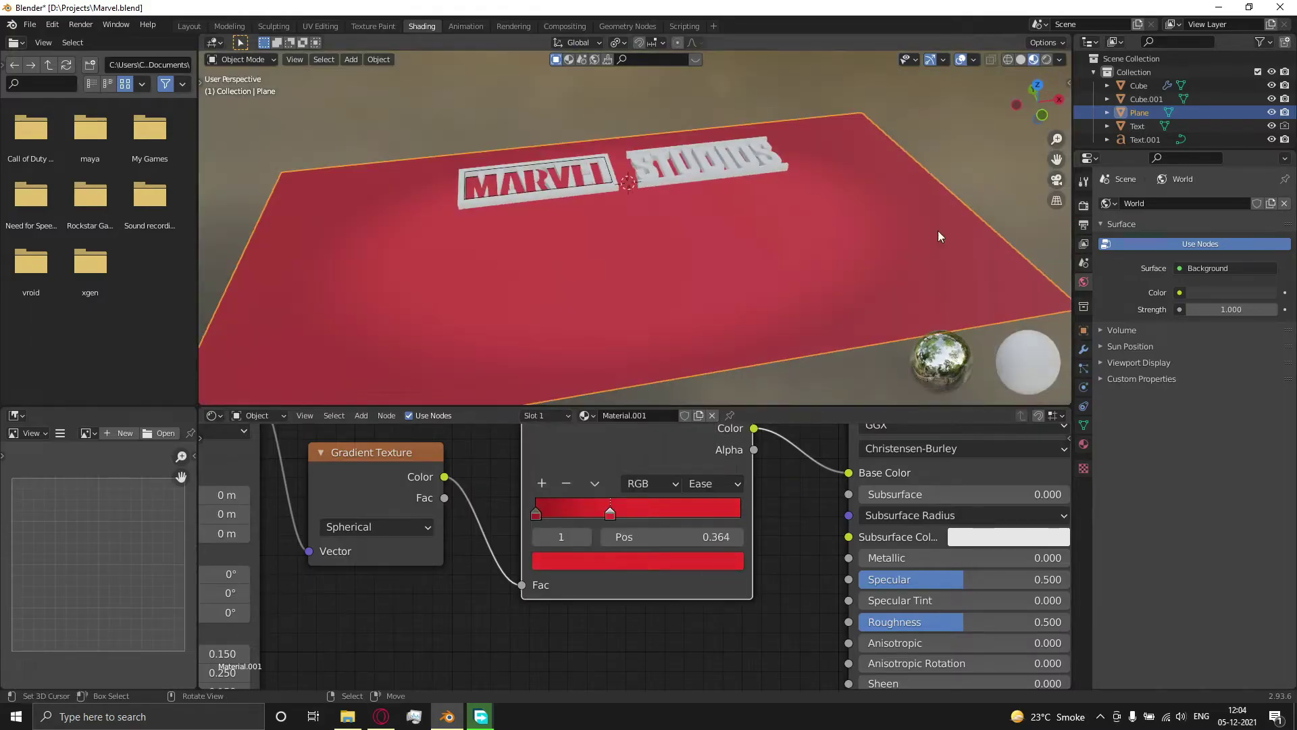
# - Set the color management look to Very High Contrast
pyautogui.click(1235, 609)
pyautogui.click(1209, 572)
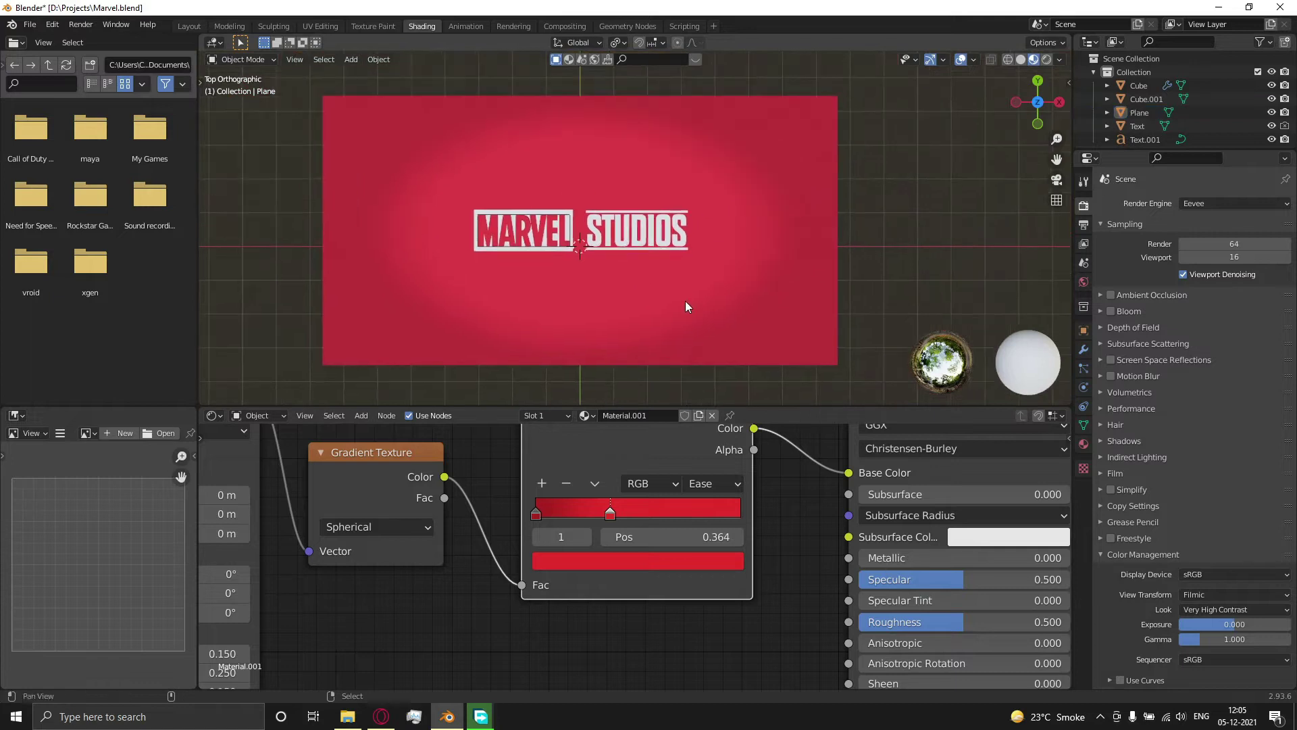
pyautogui.scroll(5, 685, 301)
pyautogui.keyDown('shift'); pyautogui.moveTo(685, 298); pyautogui.dragTo(778, 230, button='middle'); pyautogui.keyUp('shift')
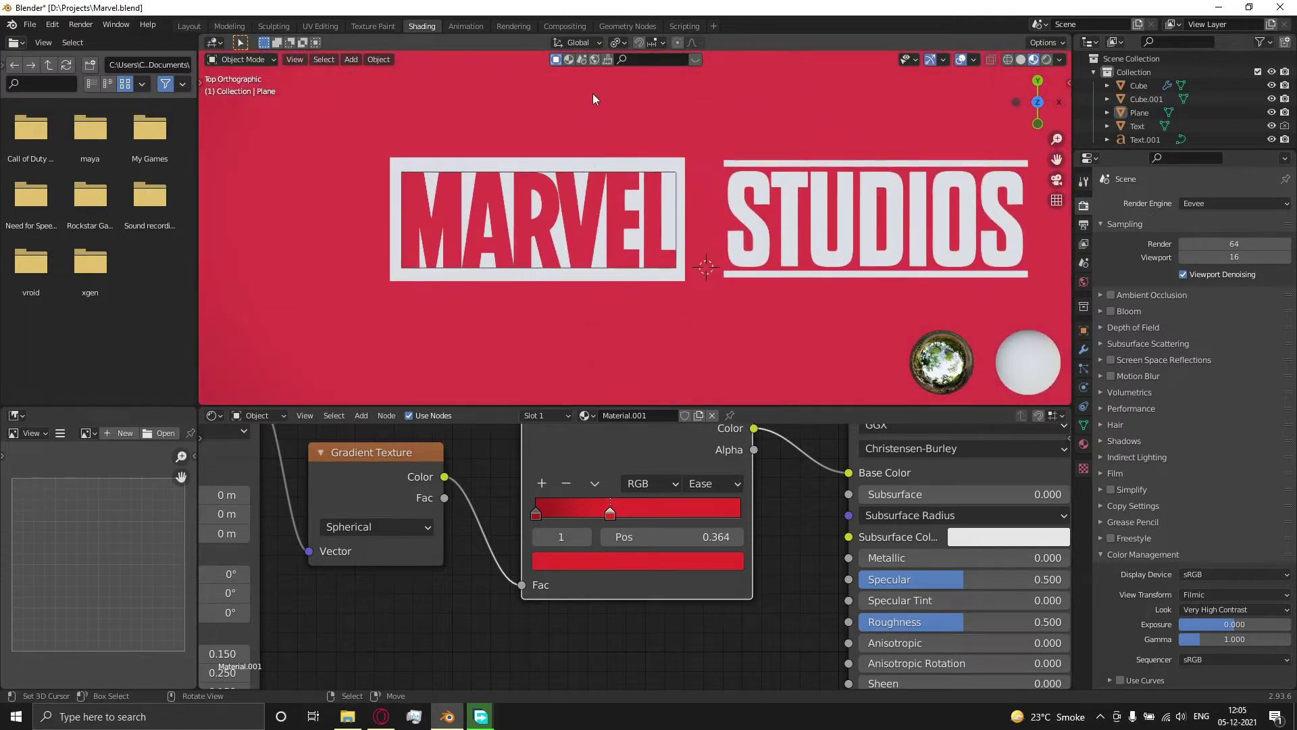
# - Search the add-on preferences for "blender" to check that the BlenderKit Online Asset Library is enabled
pyautogui.click(570, 59)
pyautogui.click(52, 24)
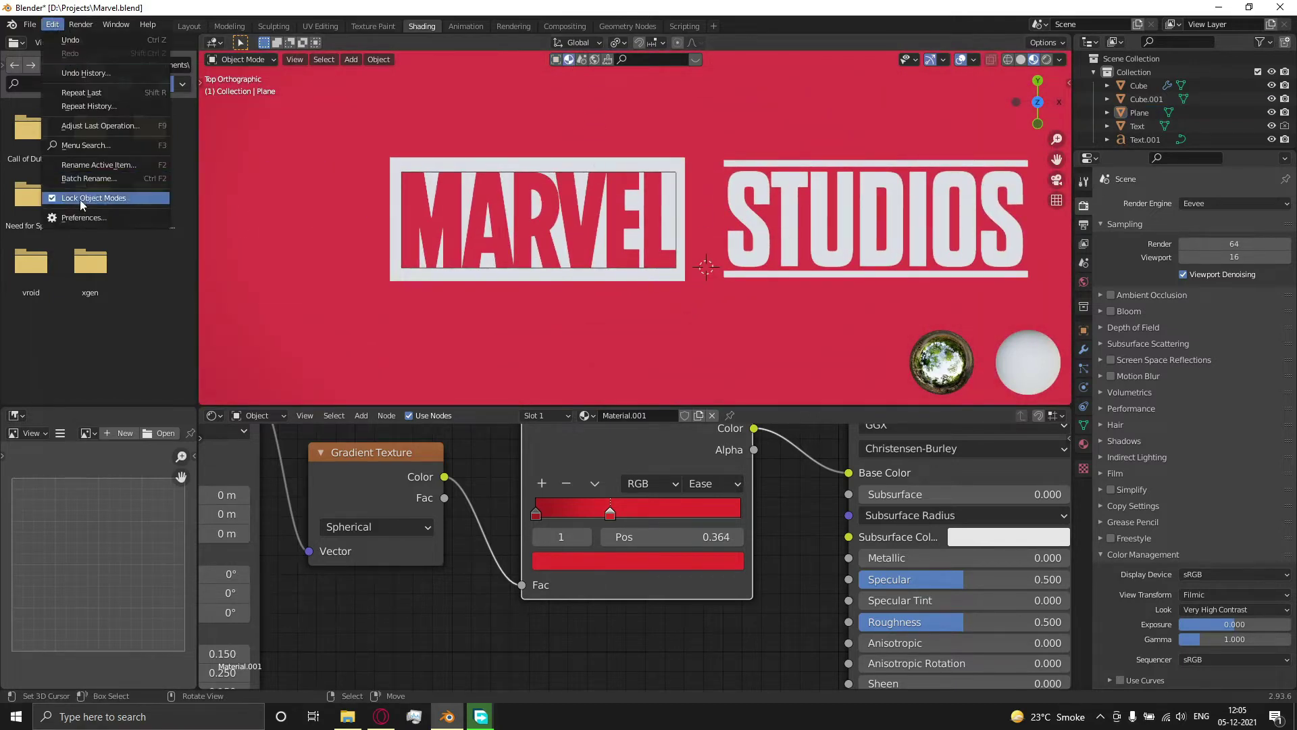
pyautogui.click(85, 217)
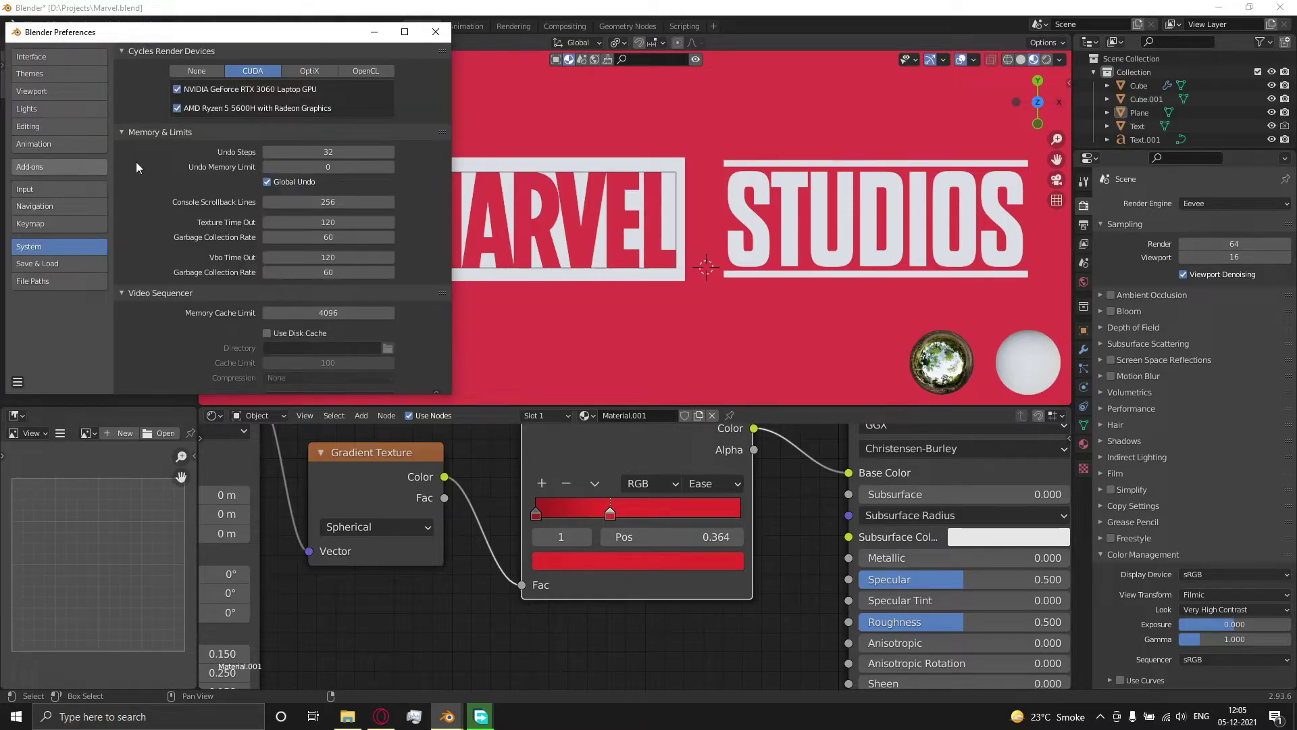
pyautogui.click(59, 167)
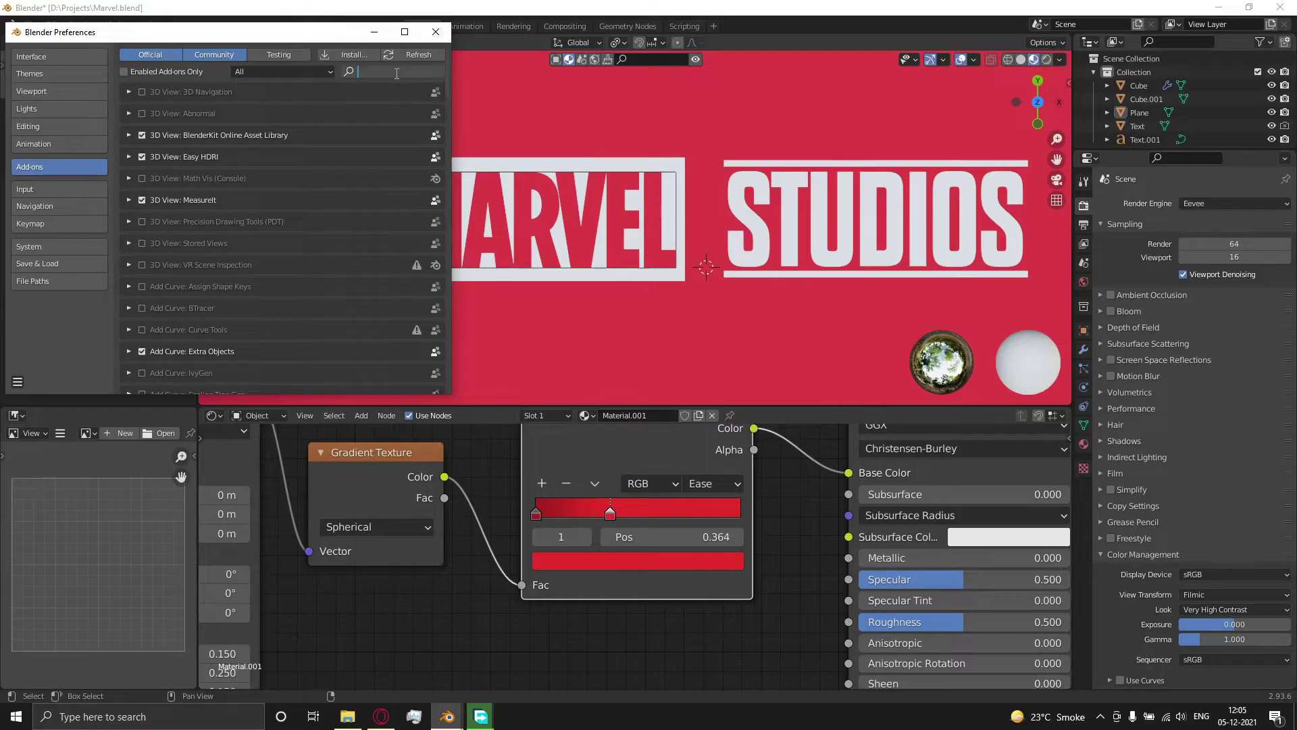
pyautogui.write('blender')
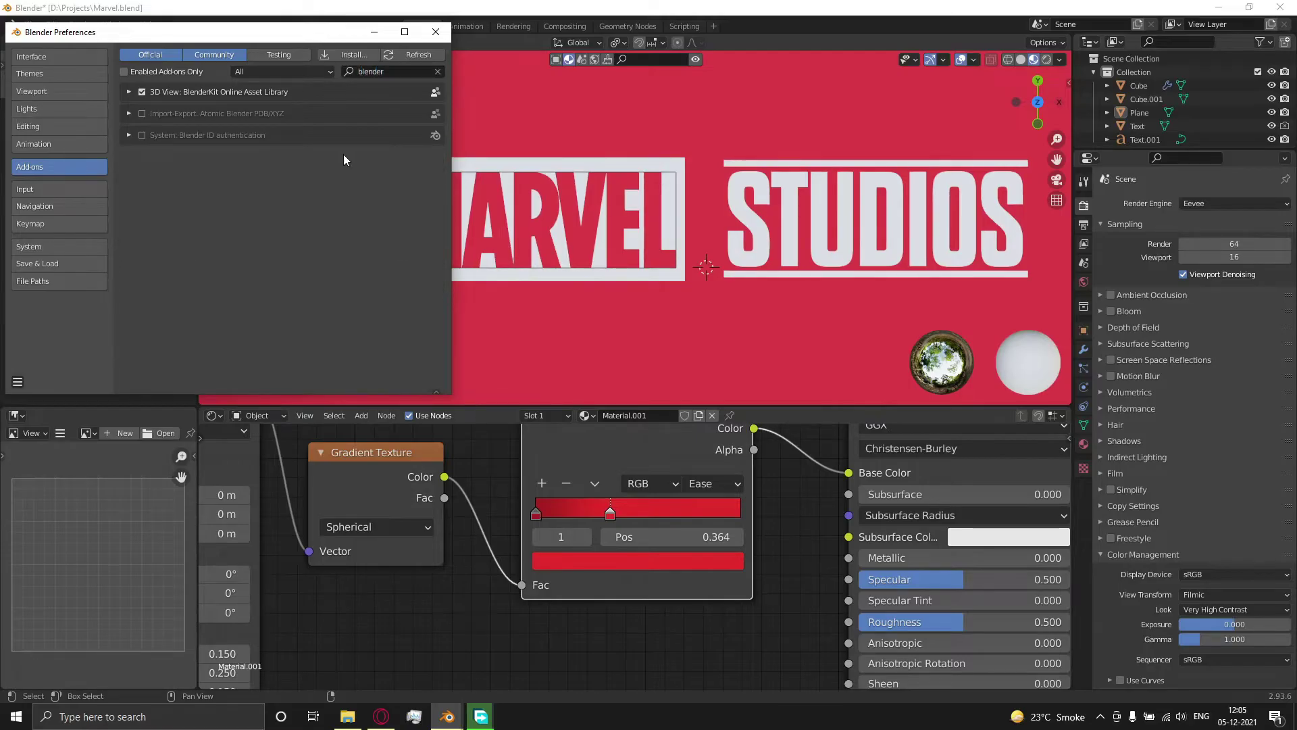
pyautogui.click(424, 34)
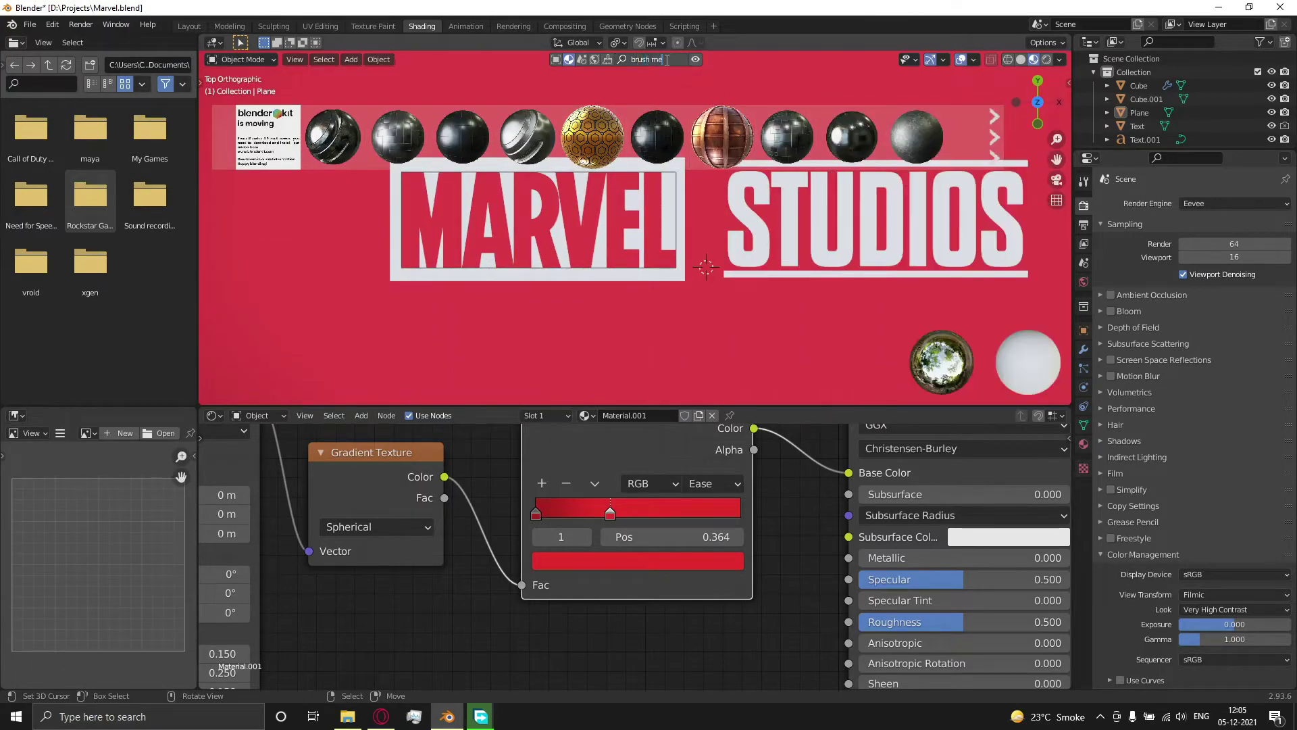
# - Search the BlenderKit materials for "brush metal" and assign the Brushed metal material to the MARVEL plate
pyautogui.moveTo(333, 137)
pyautogui.mouseDown()
pyautogui.moveTo(438, 187)
pyautogui.moveTo(462, 166)
pyautogui.mouseUp()
pyautogui.click(695, 59)
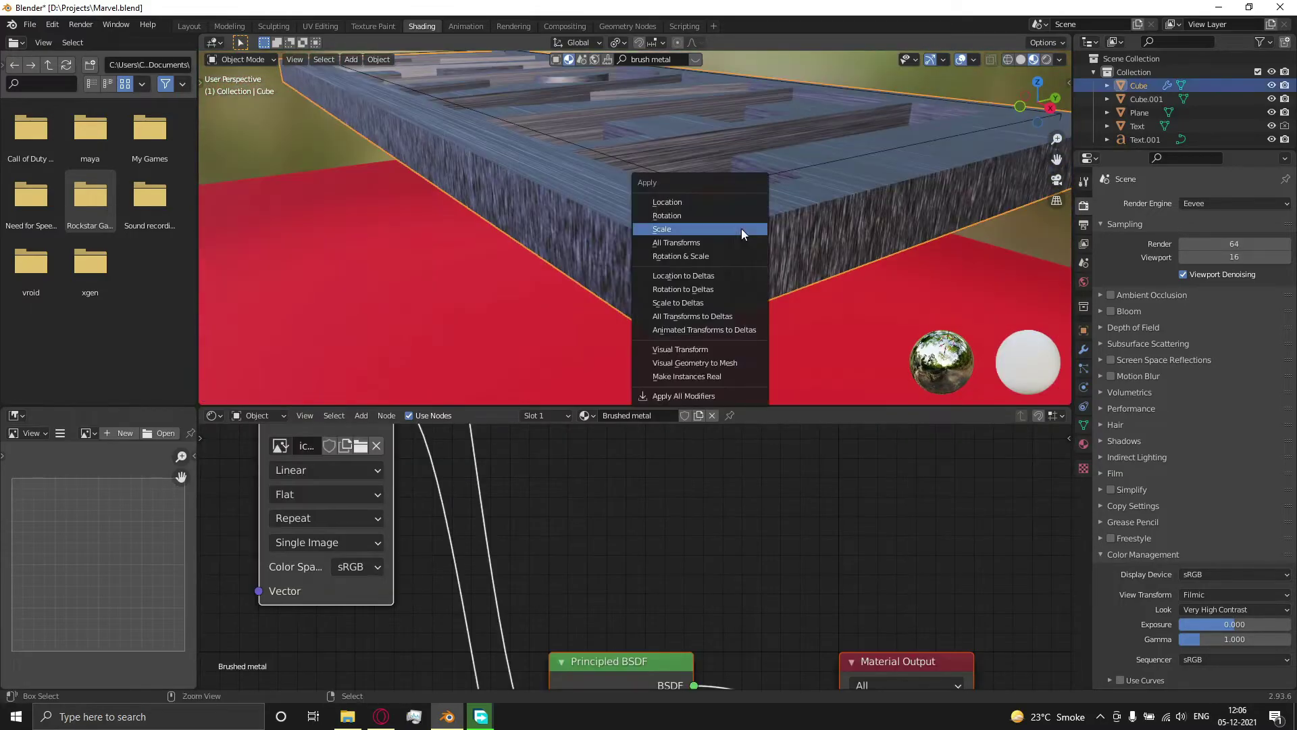
# - Apply the MARVEL plate's scale and return to the top view
pyautogui.click(741, 228)
pyautogui.press('Tab')
pyautogui.moveTo(746, 234); pyautogui.dragTo(779, 286, button='middle')
pyautogui.press('KP_7')
pyautogui.scroll(-10, 759, 470)
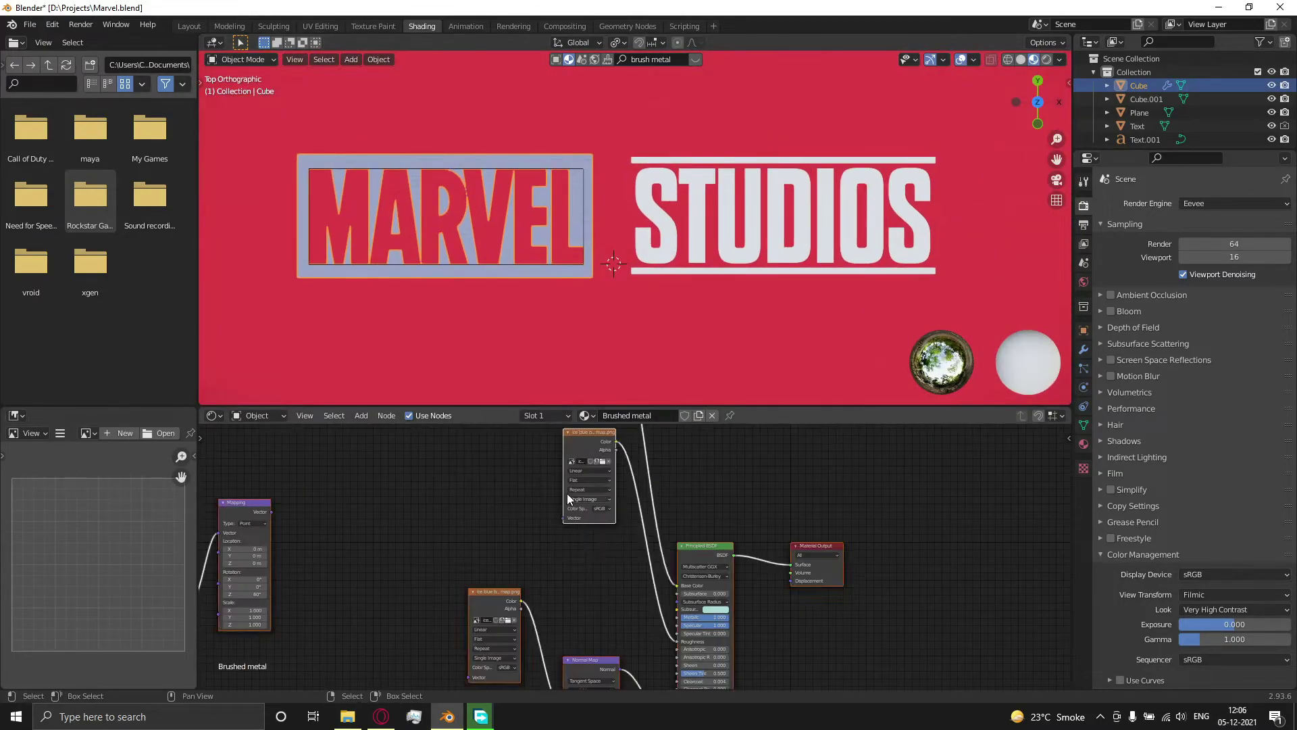
# - Insert a MixRGB node after the color texture in the Brushed metal material and open its Color2 for editing
pyautogui.scroll(-7, 594, 561)
pyautogui.moveTo(601, 524); pyautogui.dragTo(524, 476)
pyautogui.hotkey('shift', 'a')
pyautogui.click(595, 500)
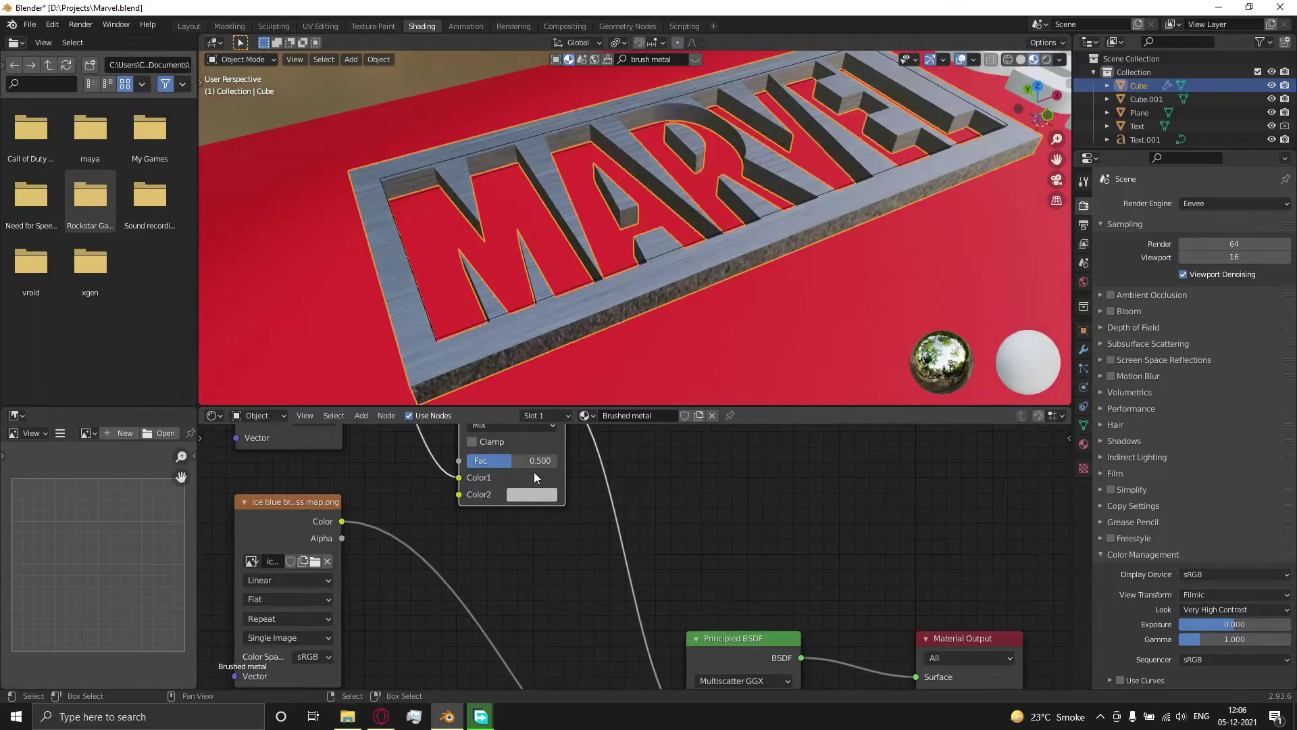
pyautogui.click(540, 496)
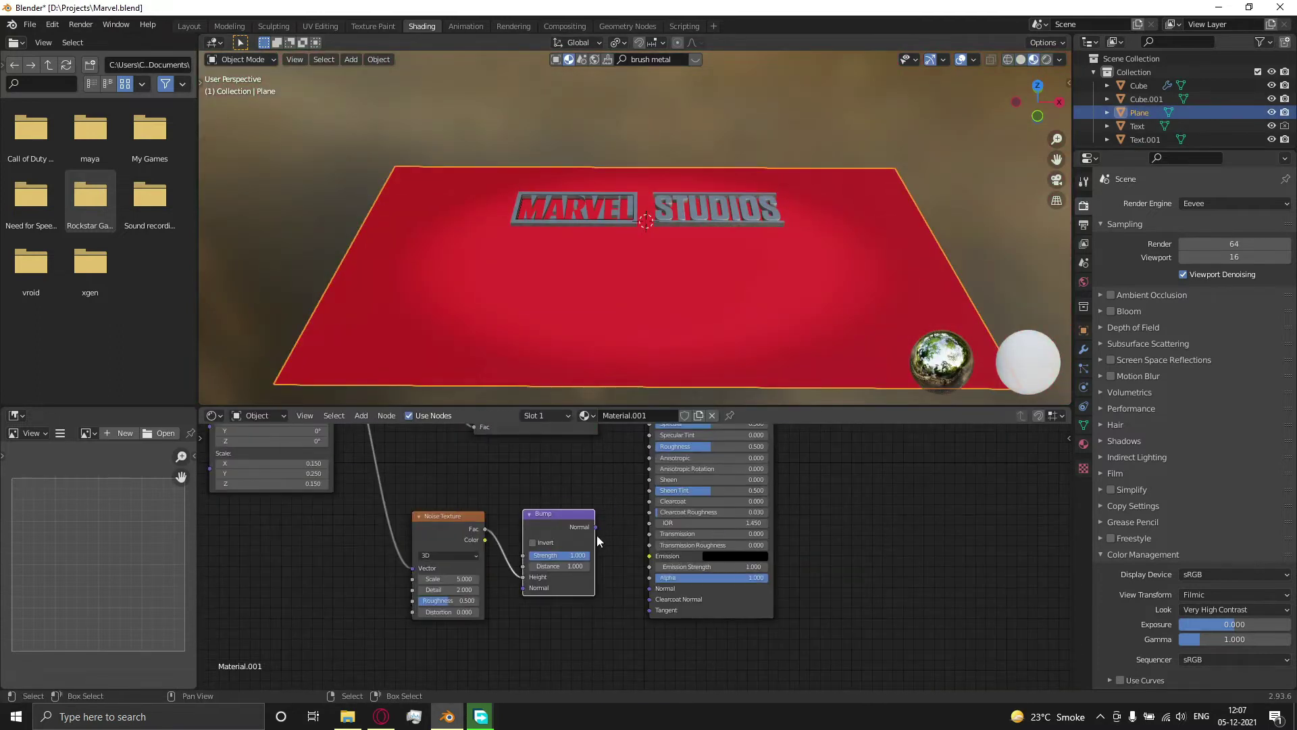
# - Connect the Bump node's Normal output to the Principled BSDF's Normal input in the red backdrop material
pyautogui.moveTo(597, 535); pyautogui.dragTo(619, 565)
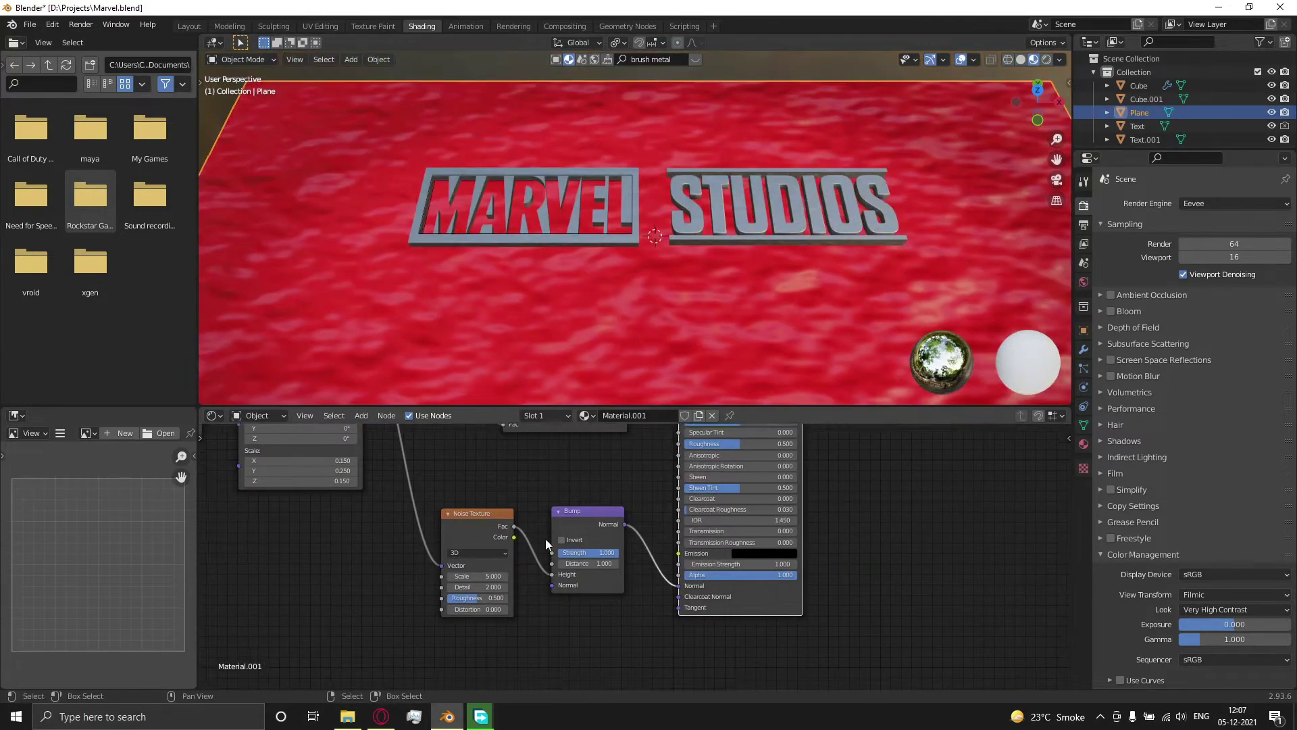
pyautogui.moveTo(546, 538); pyautogui.dragTo(662, 594)
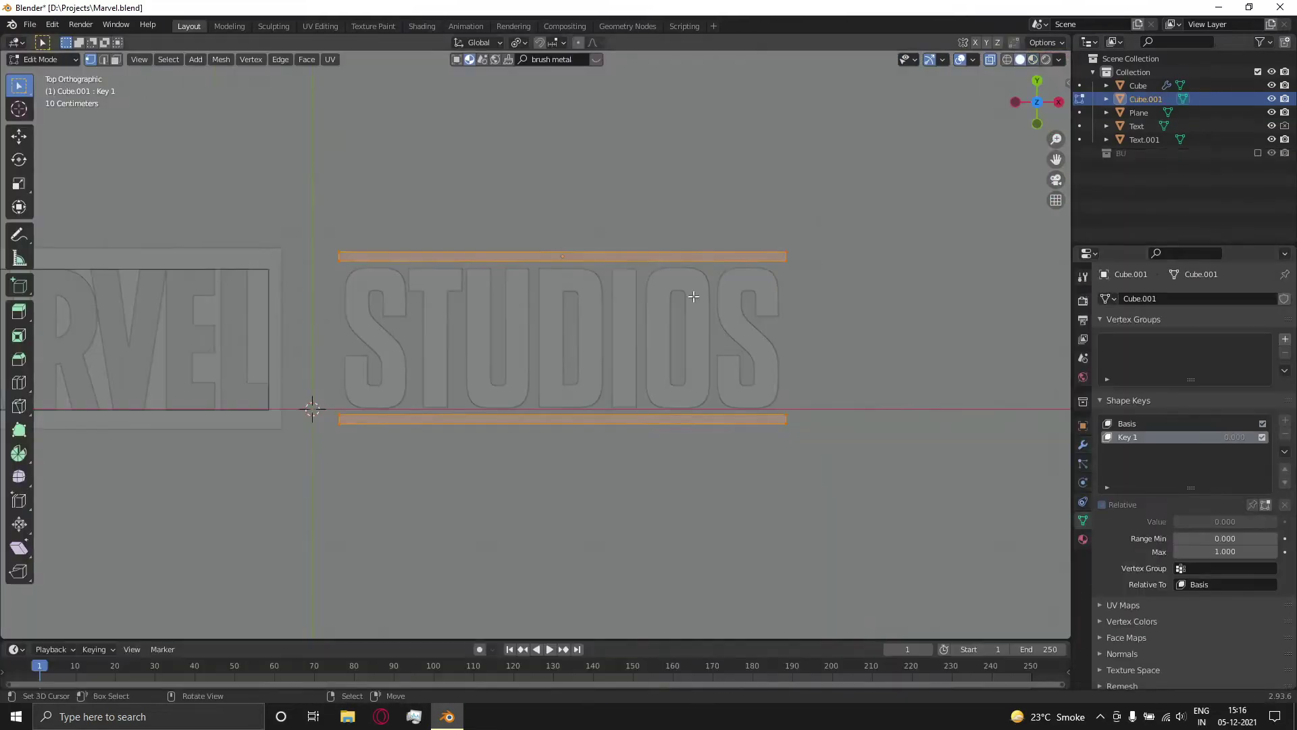
# - In Key 1 of the STUDIOS bars, scale the bars' inner edges to 0 along the Y axis
pyautogui.scroll(2, 694, 296)
pyautogui.press('s')
pyautogui.press('y')
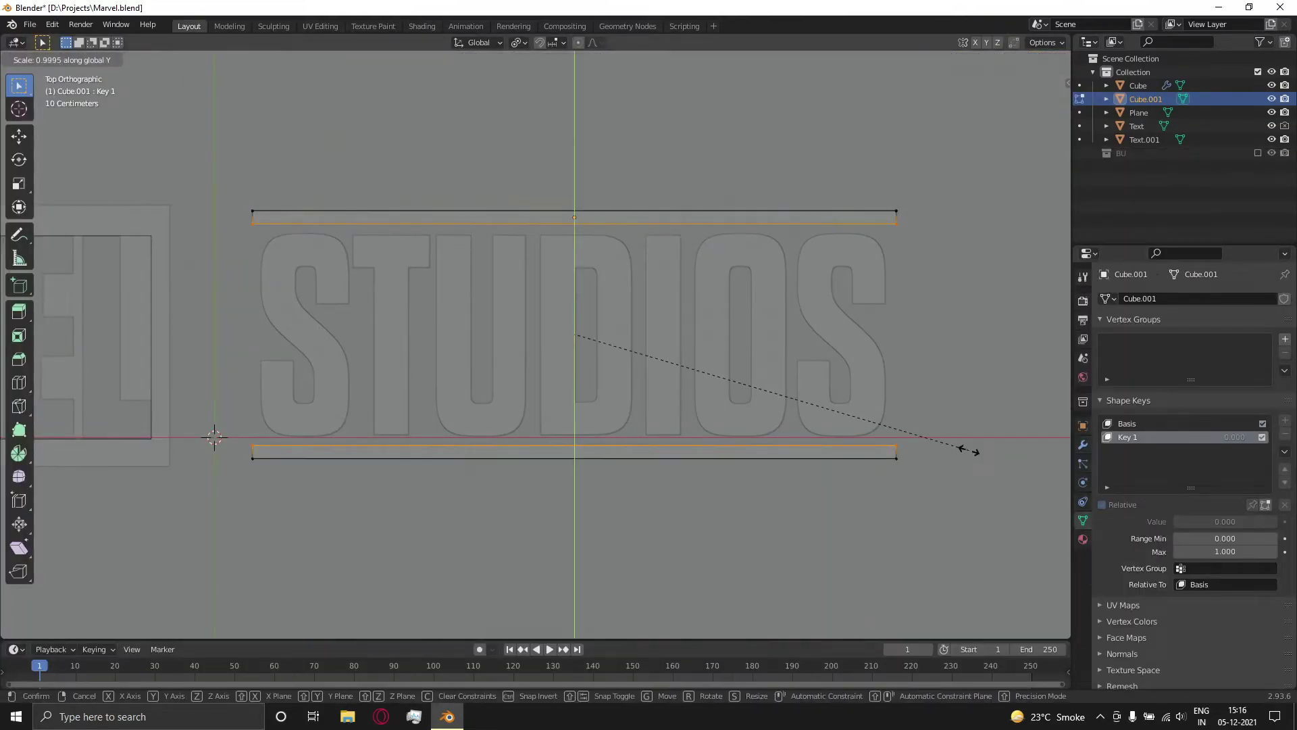
pyautogui.press('Escape')
pyautogui.press('s')
pyautogui.press('y')
pyautogui.press('0')
pyautogui.press('Return')
pyautogui.press('Tab')
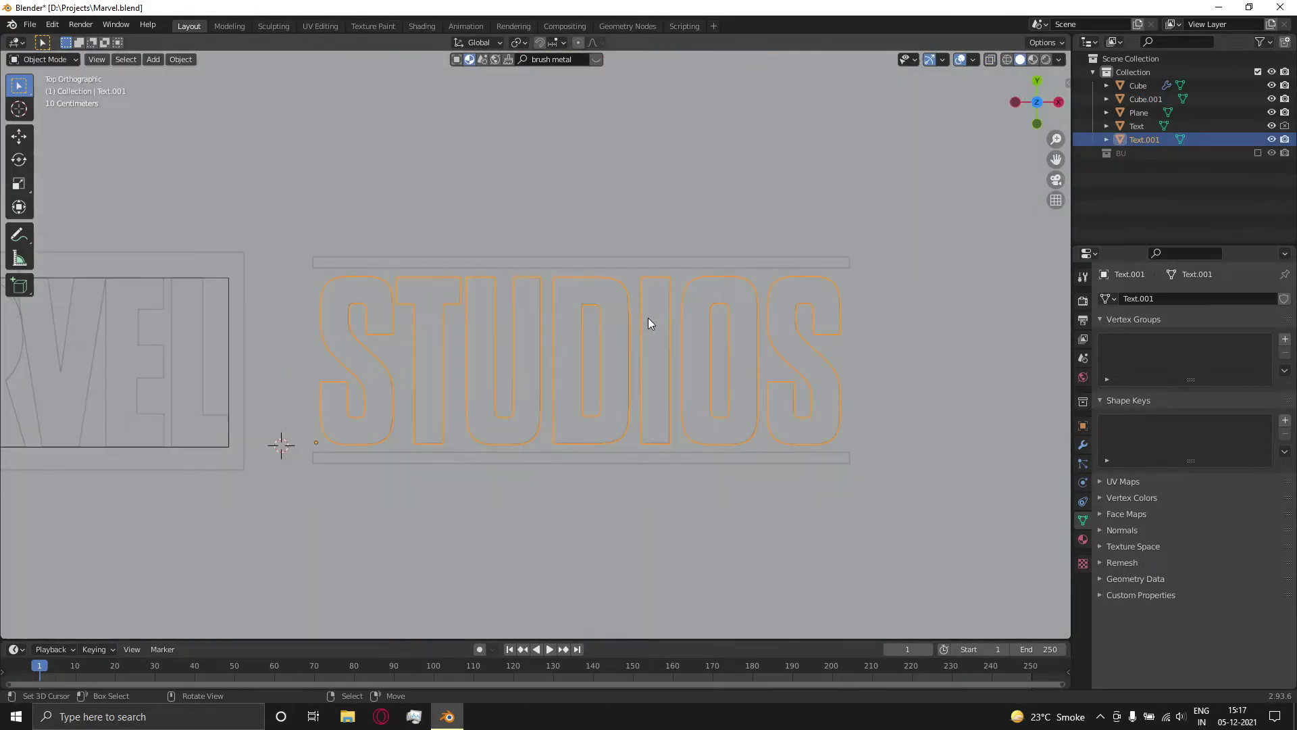
# - Snap the 3D cursor to the origin of the STUDIOS text and add a cube there
pyautogui.hotkey('shift', 's')
pyautogui.click(684, 302)
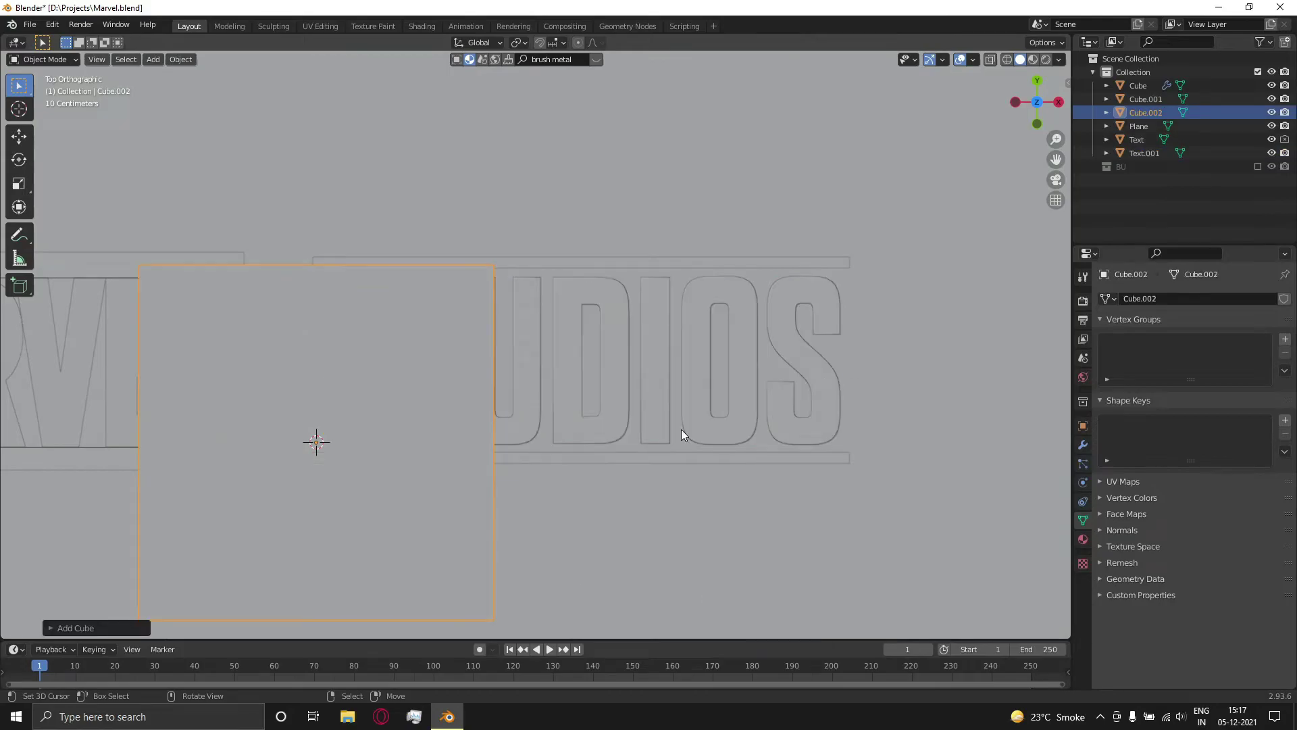
# - Box-select the bar edges in Key 1 of Cube.002, rescale them along the Y axis, and view the result in Solid shading
pyautogui.moveTo(281, 333); pyautogui.dragTo(858, 358)
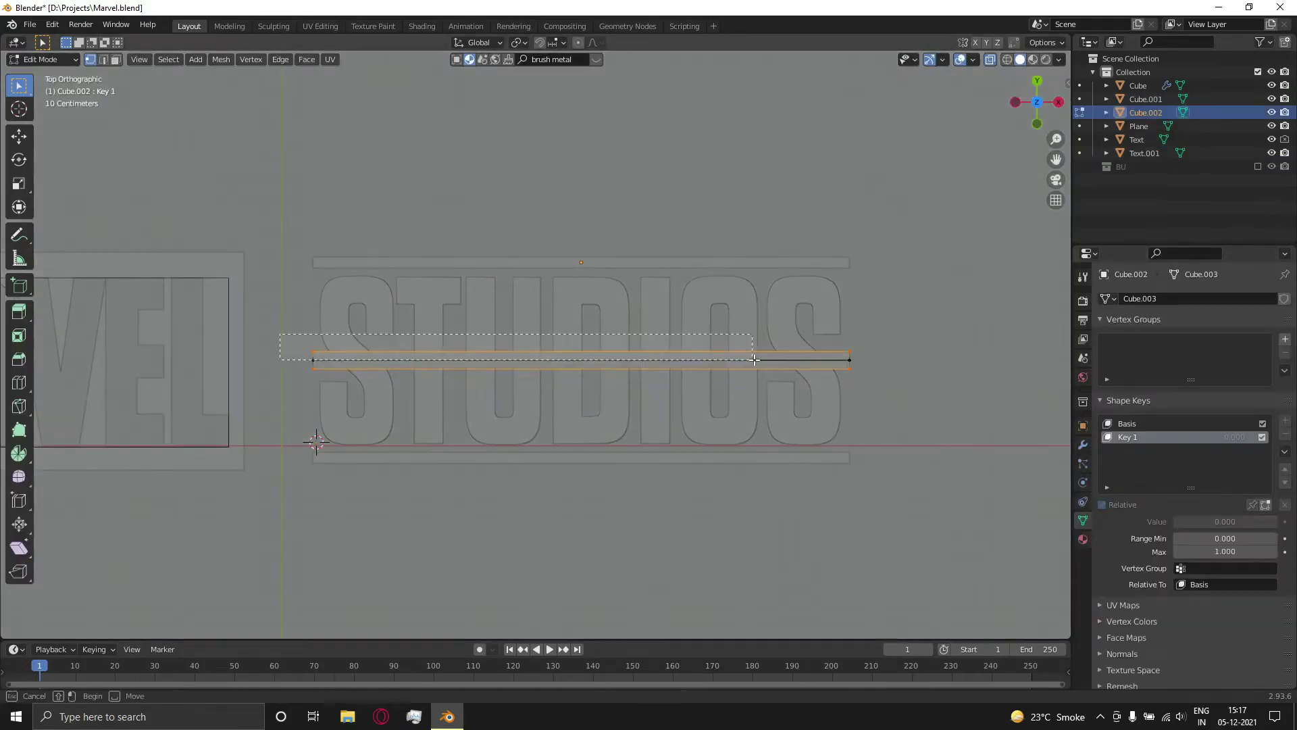
pyautogui.press('s')
pyautogui.press('y')
pyautogui.click(637, 413)
pyautogui.press('Tab')
pyautogui.moveTo(636, 413); pyautogui.dragTo(702, 333, button='middle')
pyautogui.press('z')
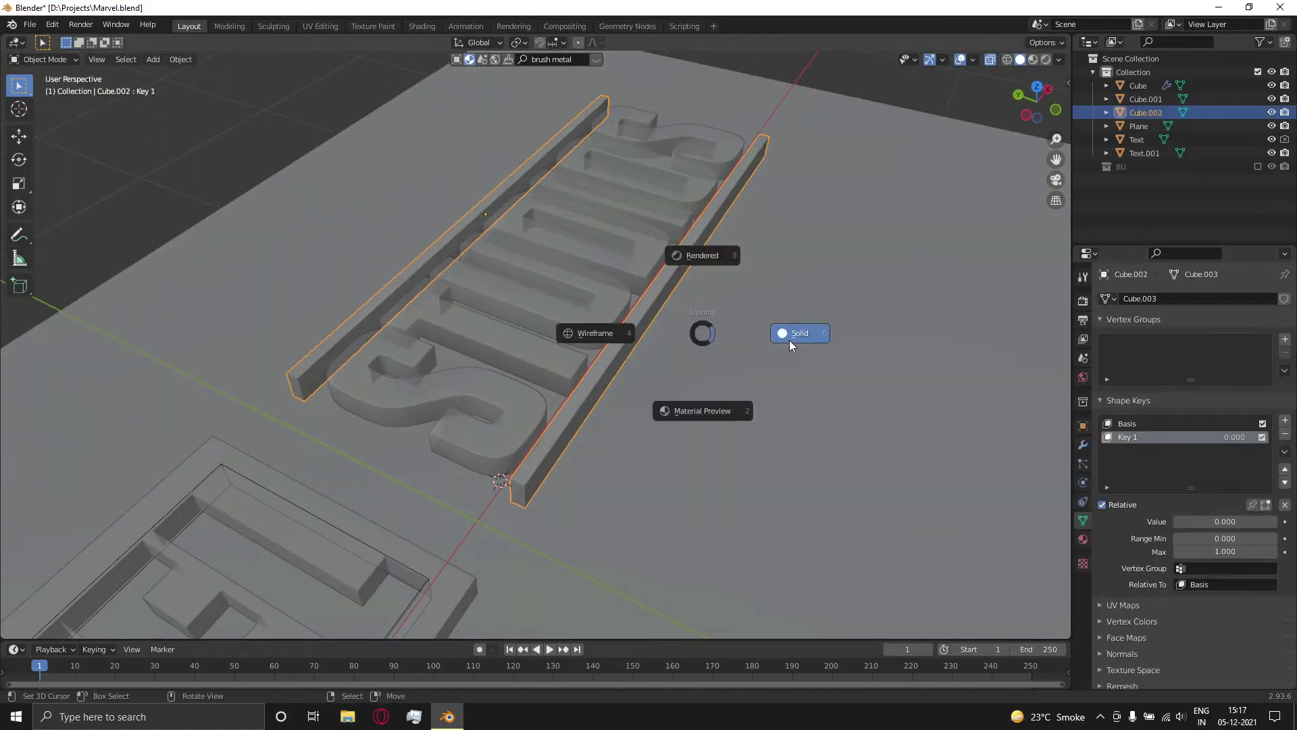
pyautogui.click(789, 339)
# - Add a boolean to the STUDIOS text using Cube.002 as the brush object
pyautogui.moveTo(783, 342); pyautogui.dragTo(740, 391, button='middle')
pyautogui.keyDown('shift'); pyautogui.click(577, 343); pyautogui.keyUp('shift')
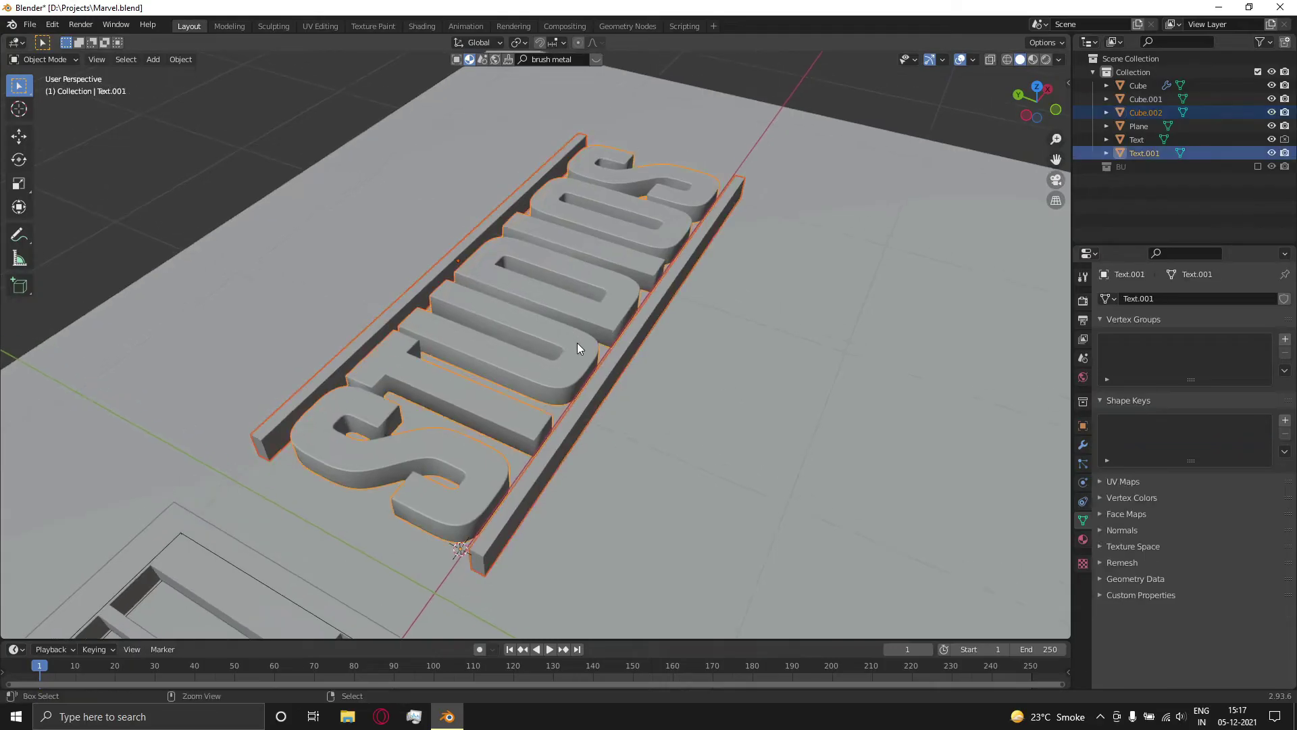
pyautogui.press('ctrl+KP_Add')
pyautogui.moveTo(577, 342)
pyautogui.mouseDown(button='middle')
pyautogui.moveTo(626, 370)
pyautogui.moveTo(581, 387)
pyautogui.mouseUp(button='middle')
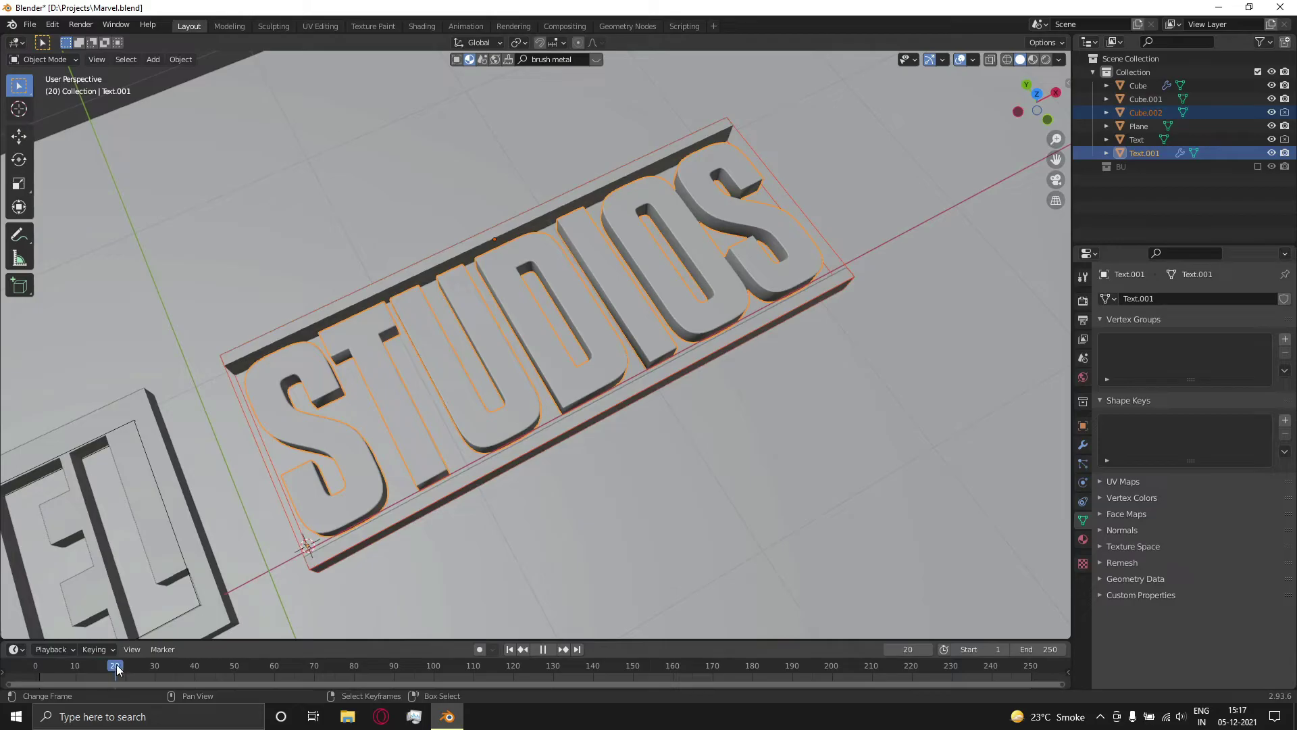
# - Preview the boolean from frame 1 by raising Cube.002's Key 1 value and returning it to 0
pyautogui.hotkey('shift', 'Left')
pyautogui.moveTo(223, 591); pyautogui.dragTo(451, 456, button='middle')
pyautogui.click(402, 448)
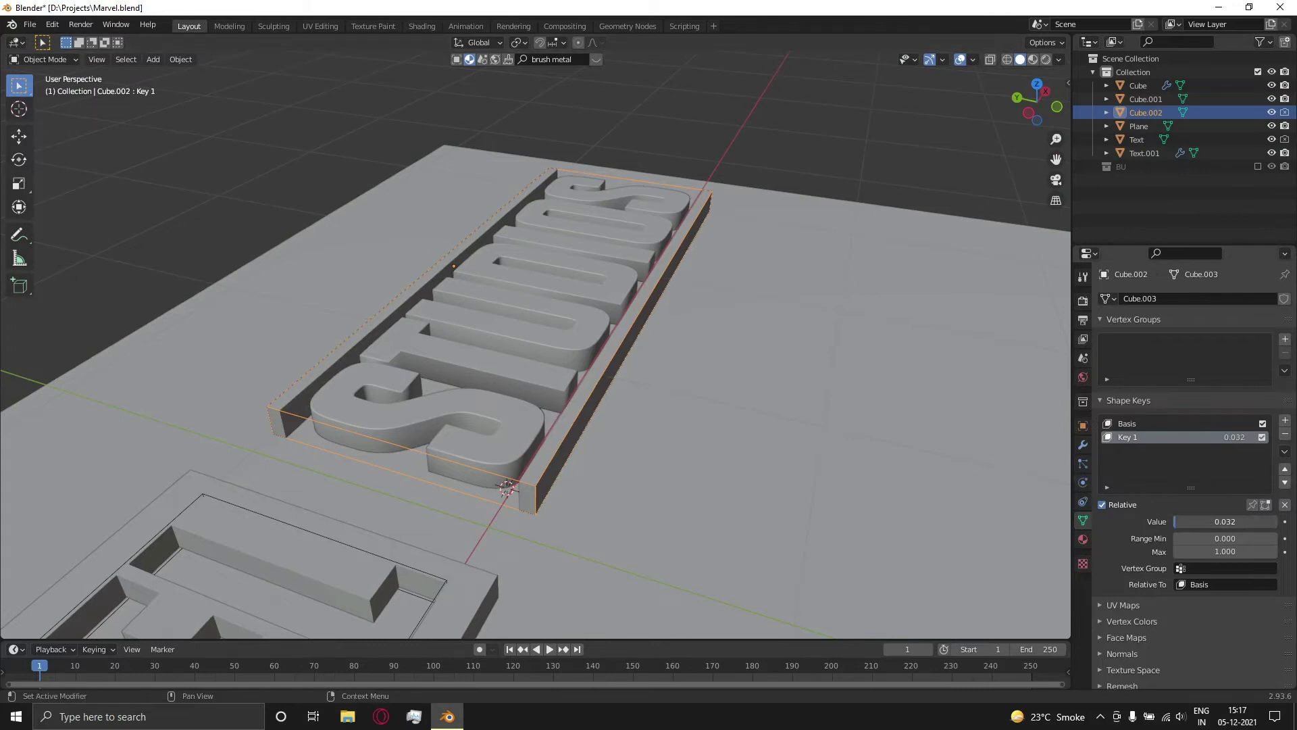
pyautogui.moveTo(1177, 521); pyautogui.dragTo(1216, 521)
pyautogui.moveTo(845, 439); pyautogui.dragTo(858, 503, button='middle')
pyautogui.moveTo(1216, 521); pyautogui.dragTo(1174, 524)
# - Save the file and deselect all objects
pyautogui.moveTo(891, 527); pyautogui.dragTo(809, 405, button='middle')
pyautogui.scroll(-5, 804, 404)
pyautogui.hotkey('ctrl', 's')
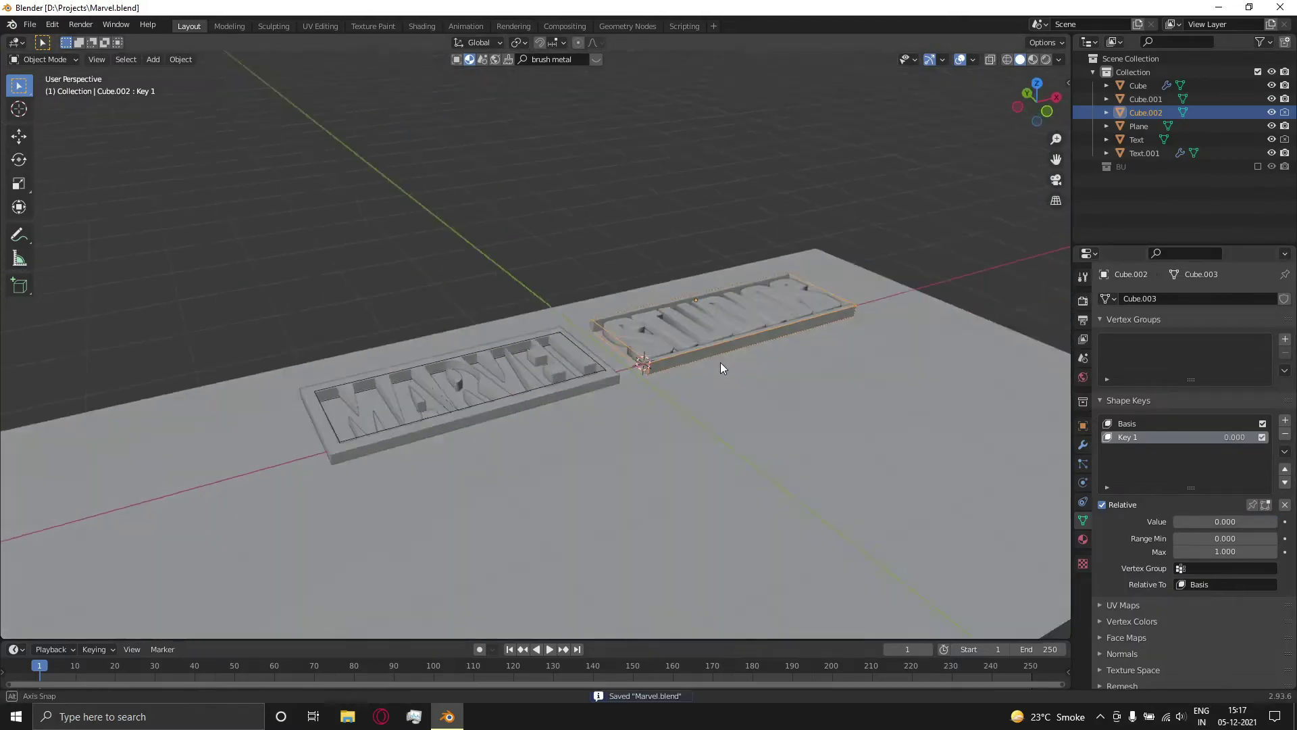
pyautogui.hotkey('alt', 'a')
# - Move the 3D cursor to the world origin, add a Plain Axes empty there, and resize it
pyautogui.scroll(2, 752, 311)
pyautogui.moveTo(720, 362); pyautogui.dragTo(683, 287, button='middle')
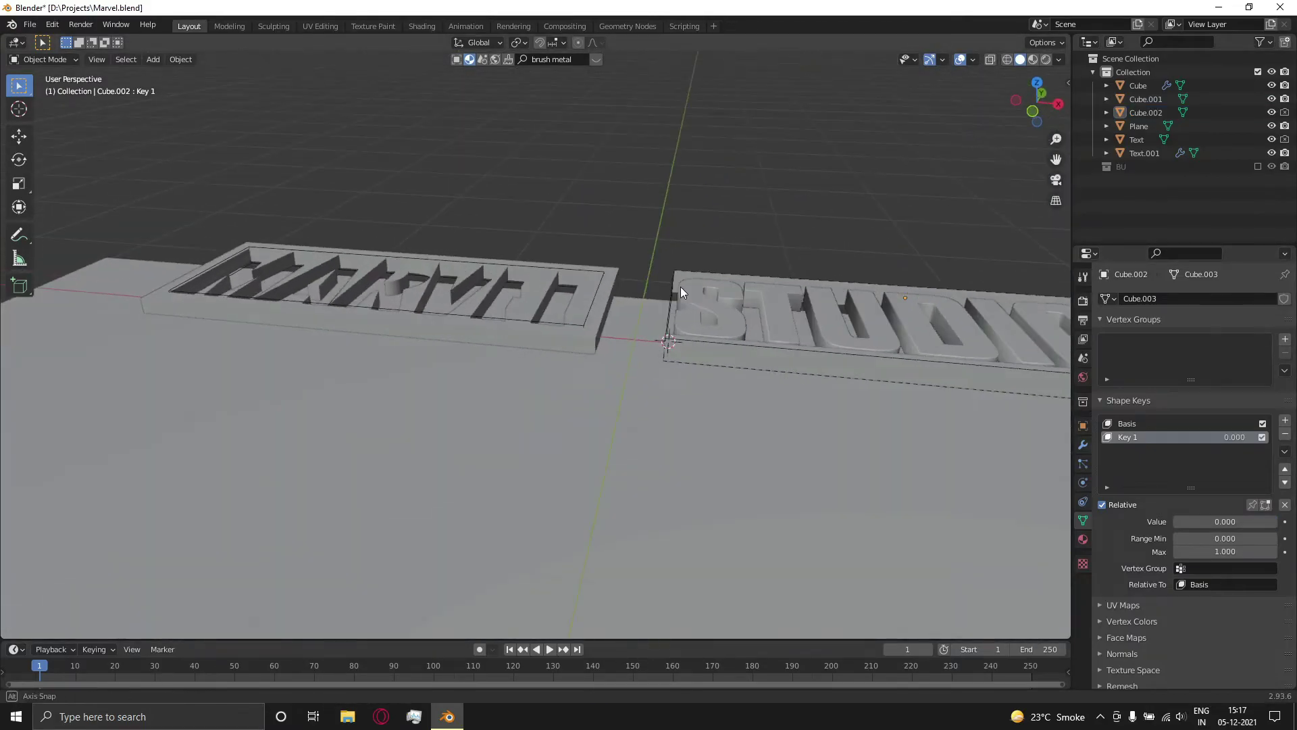
pyautogui.hotkey('shift', 's')
pyautogui.press('Escape')
pyautogui.hotkey('shift', 'a')
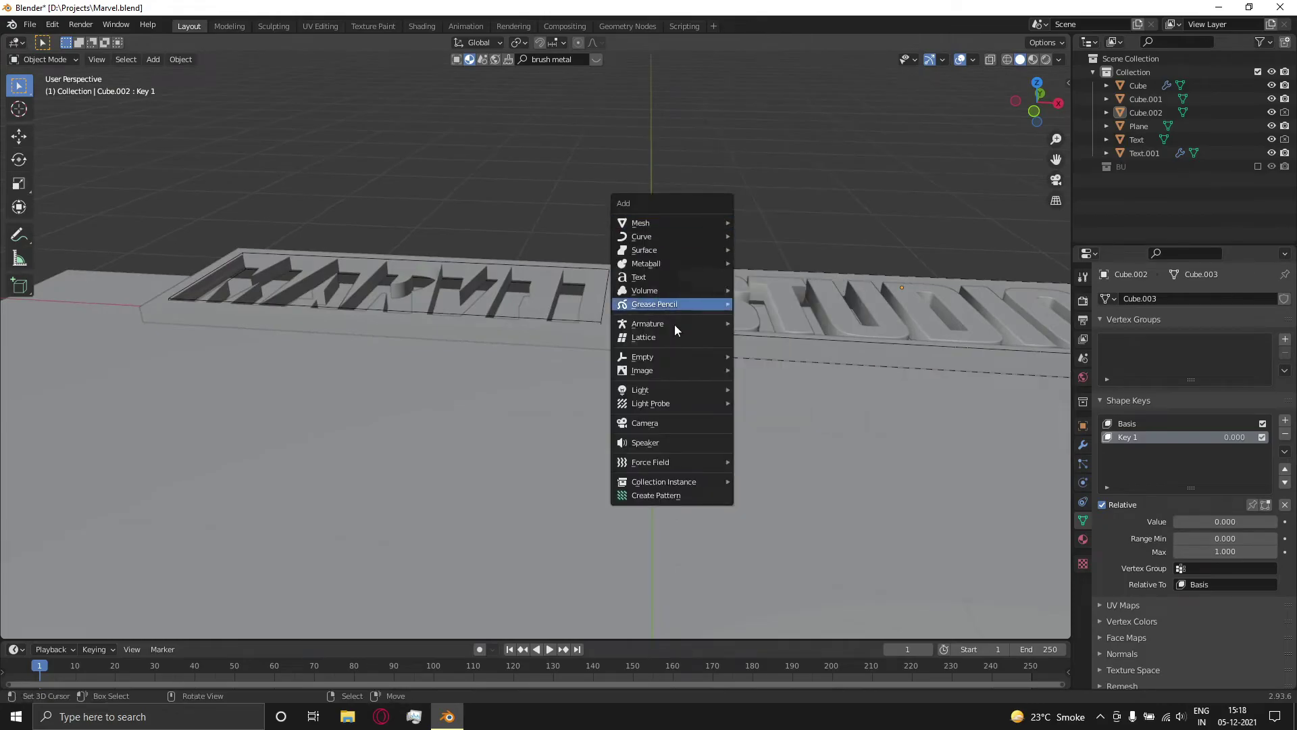
pyautogui.click(776, 360)
pyautogui.moveTo(744, 350); pyautogui.dragTo(734, 314, button='middle')
pyautogui.click(764, 379)
# - Add a camera at the origin facing front, move it away from the logo along the Y axis, and resize it
pyautogui.hotkey('shift', 'a')
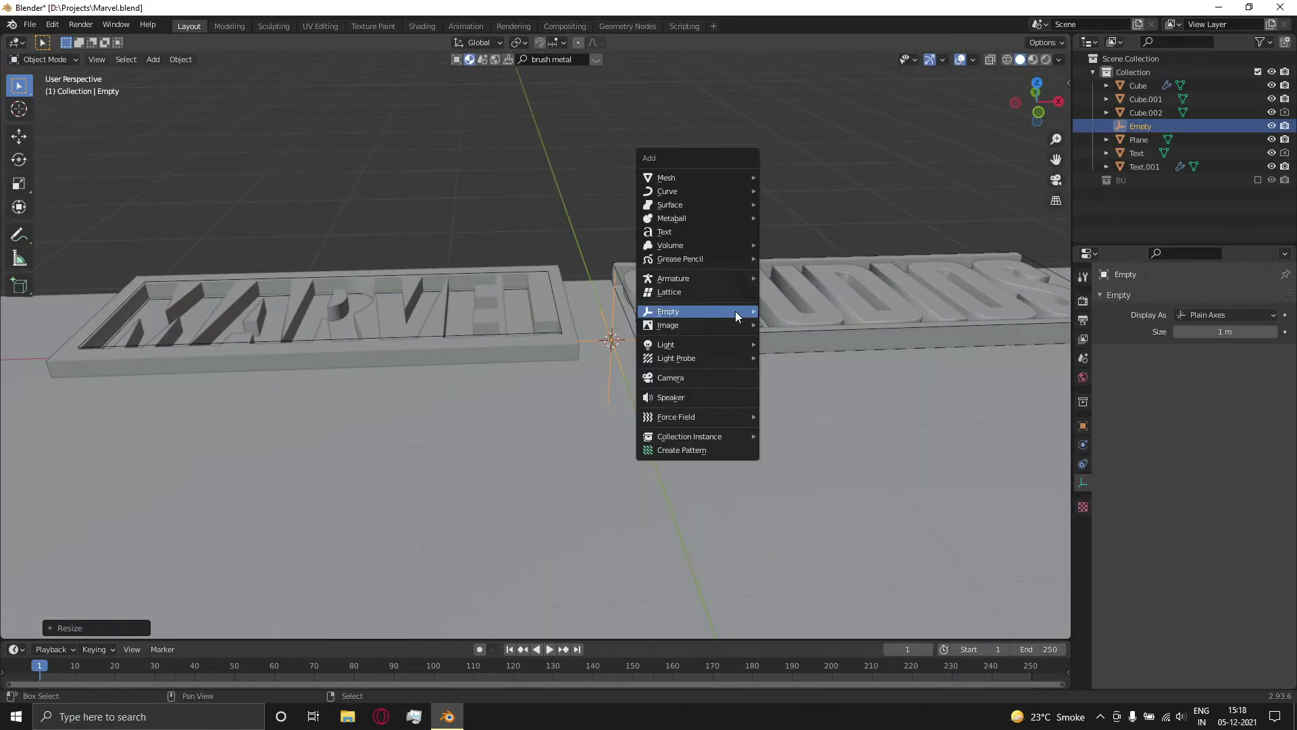
pyautogui.press('KP_1')
pyautogui.press('KP_1')
pyautogui.hotkey('shift', 'a')
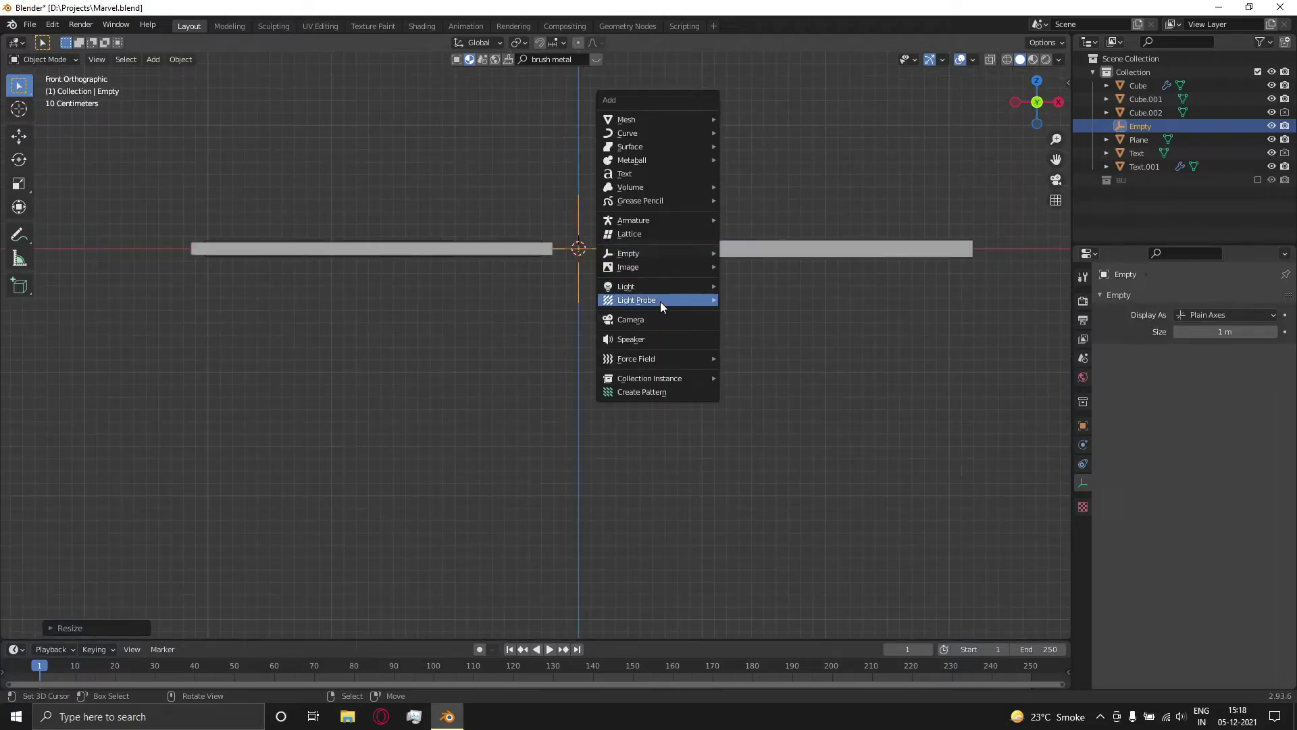
pyautogui.click(659, 320)
pyautogui.moveTo(663, 305)
pyautogui.mouseDown(button='middle')
pyautogui.moveTo(623, 343)
pyautogui.moveTo(678, 298)
pyautogui.mouseUp(button='middle')
pyautogui.press('g')
pyautogui.press('y')
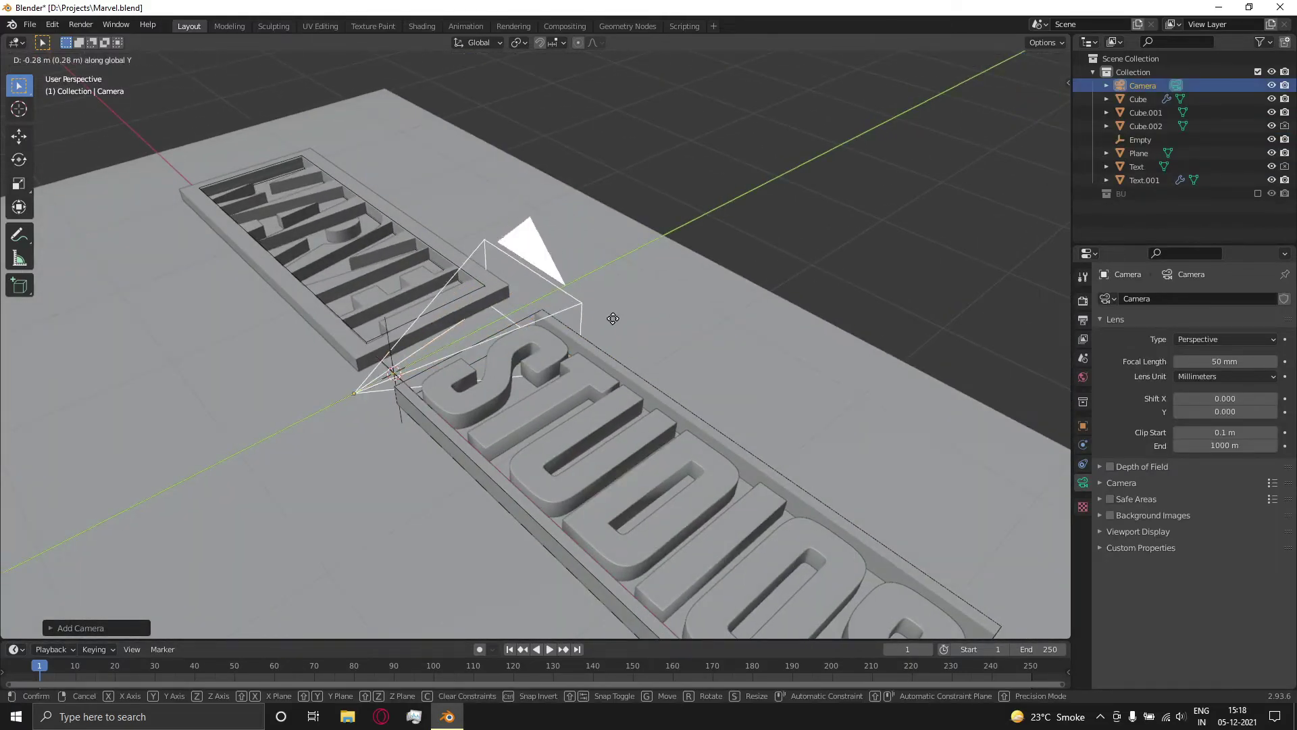
pyautogui.click(581, 404)
pyautogui.press('s')
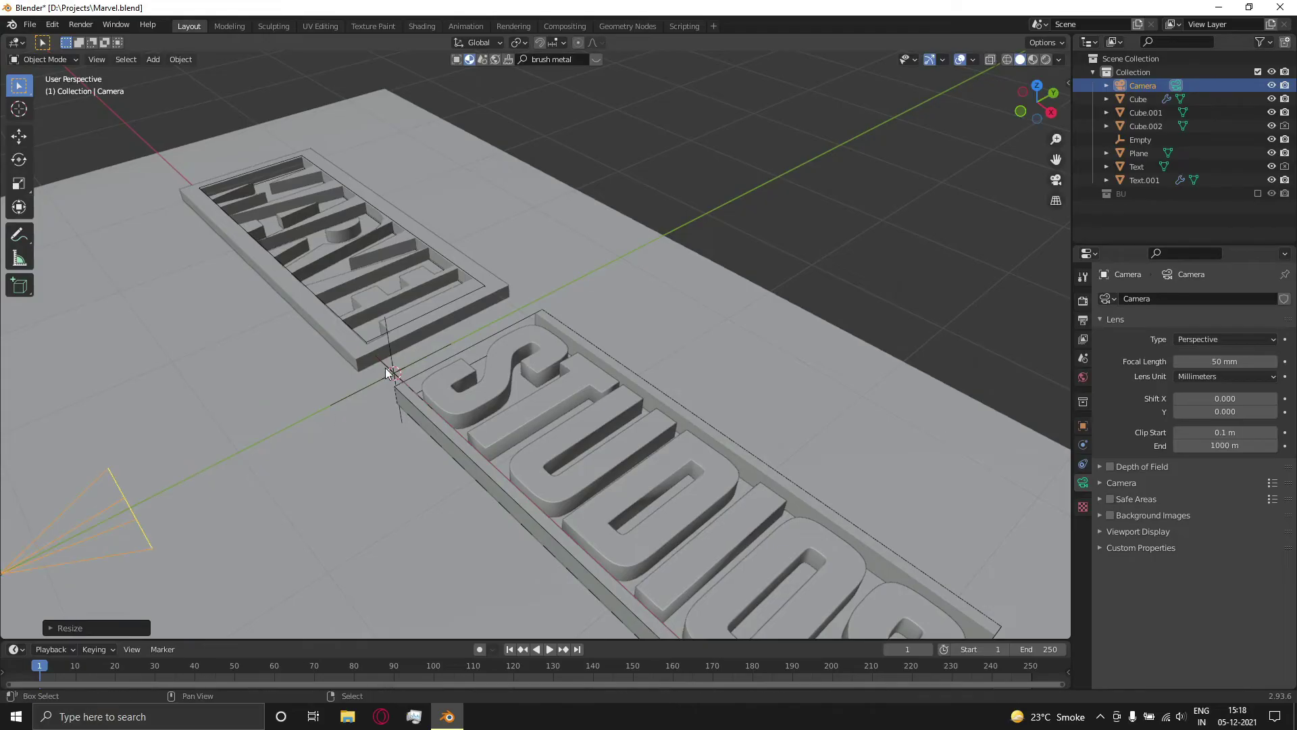
# - Parent the camera to the empty with the Object option and move the empty over the R of MARVEL
pyautogui.keyDown('shift'); pyautogui.click(396, 361); pyautogui.keyUp('shift')
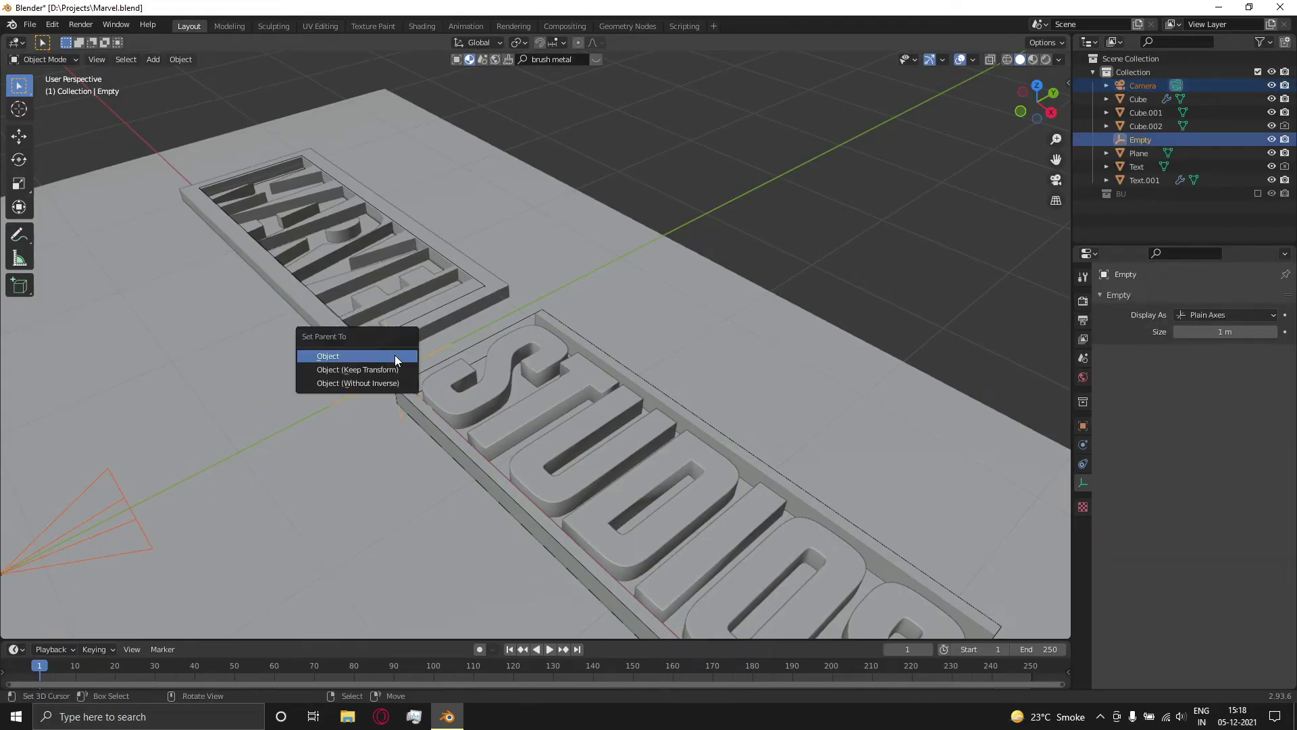
pyautogui.click(395, 356)
pyautogui.press('`')
pyautogui.click(632, 253)
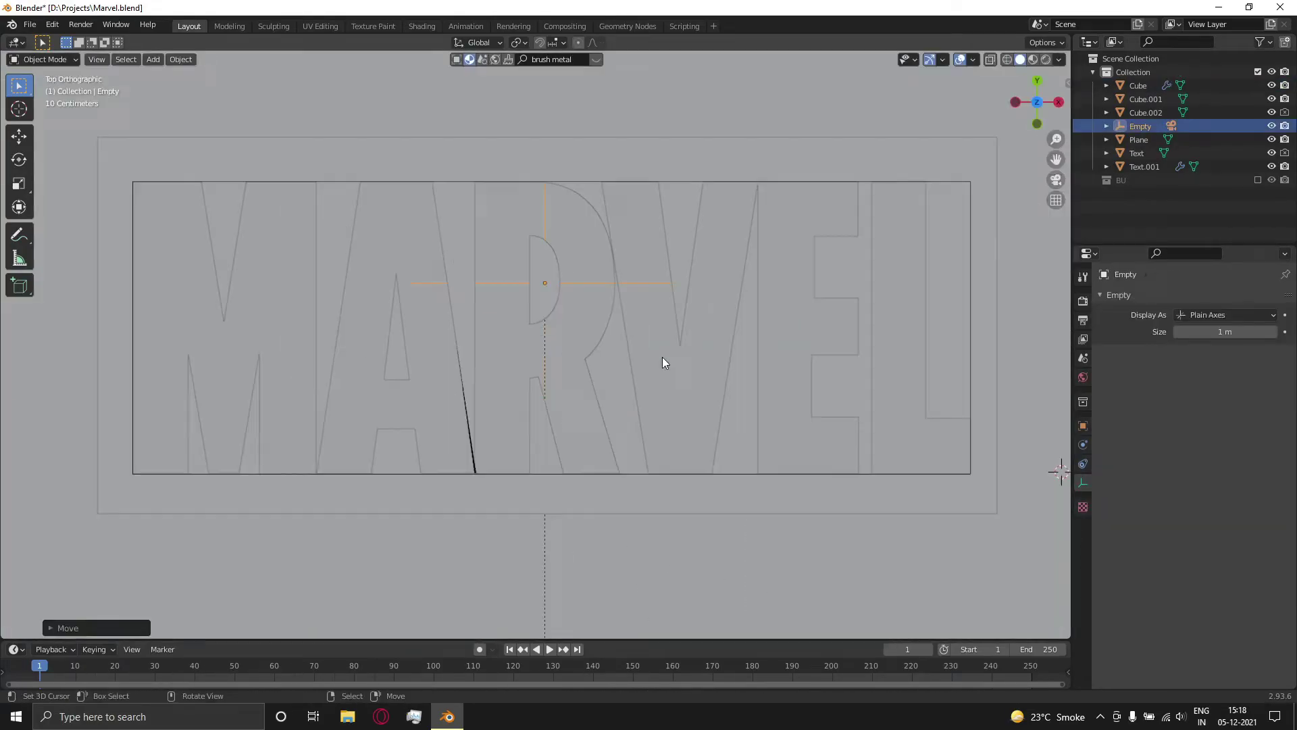
pyautogui.moveTo(663, 358); pyautogui.dragTo(804, 331, button='middle')
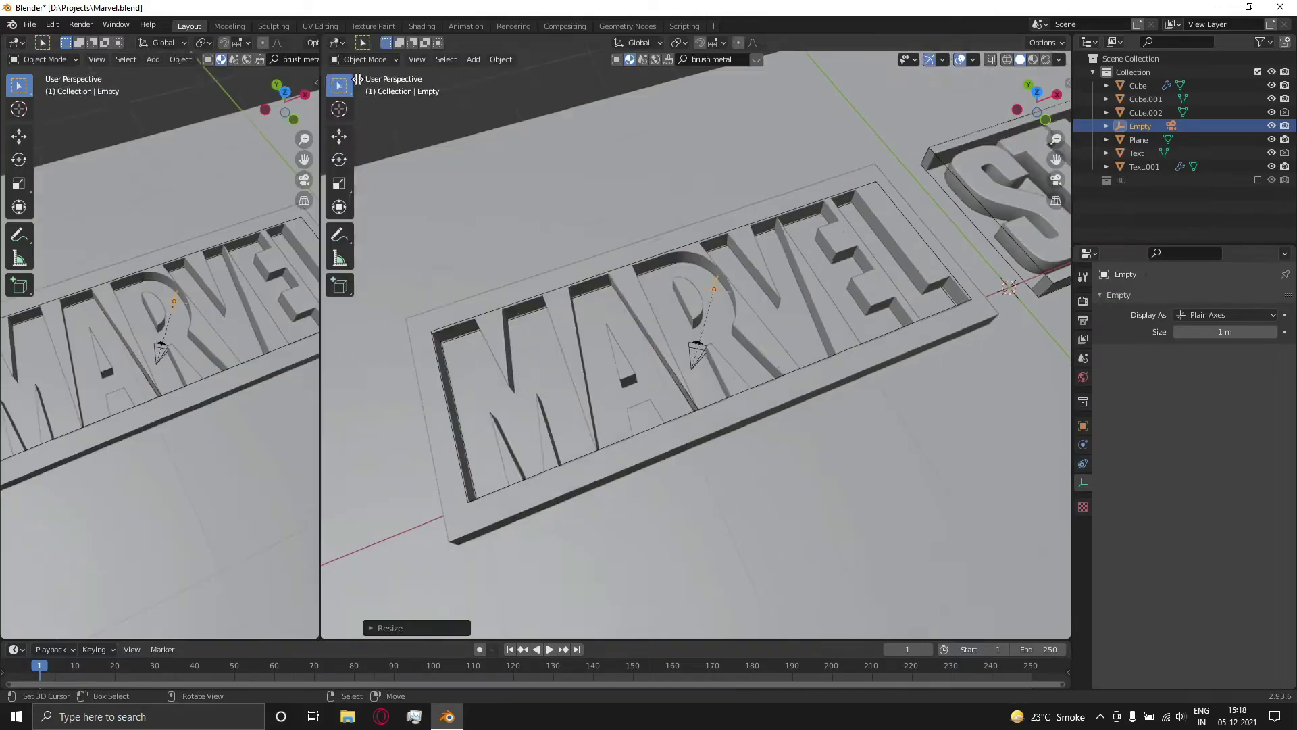
# - Widen the second viewport, show the camera view in it, and set the camera's Passepartout to 1.000
pyautogui.moveTo(341, 338); pyautogui.dragTo(556, 338)
pyautogui.press('KP_0')
pyautogui.click(1152, 140)
pyautogui.click(1138, 532)
pyautogui.moveTo(1222, 629); pyautogui.dragTo(1270, 629)
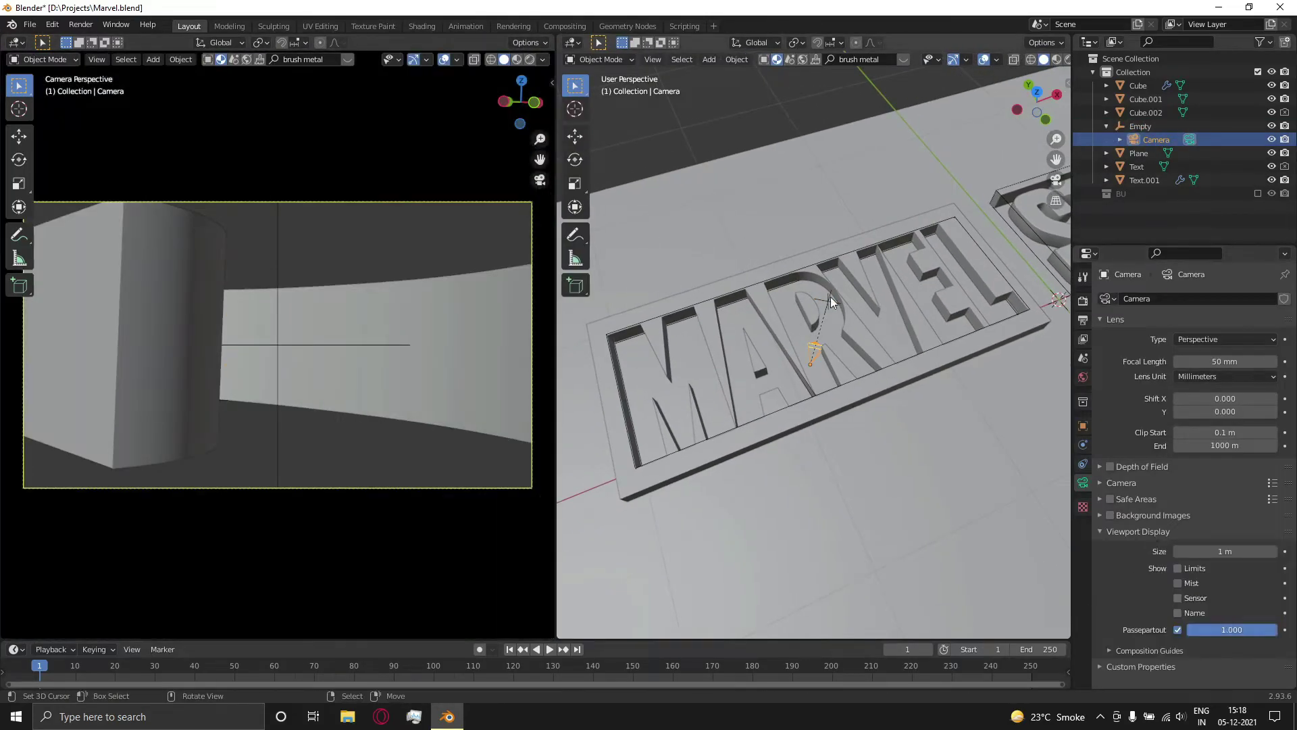
# - Move the empty with its camera along the Z axis to adjust its height inside the letter R
pyautogui.rightClick(830, 299)
pyautogui.scroll(6, 831, 301)
pyautogui.moveTo(854, 319); pyautogui.dragTo(817, 327, button='middle')
pyautogui.scroll(-5, 827, 293)
pyautogui.rightClick(827, 293)
pyautogui.scroll(3, 826, 291)
pyautogui.press('g')
pyautogui.press('z')
pyautogui.click(826, 276)
# - Insert a transform keyframe on the empty at frame 1
pyautogui.scroll(3, 818, 327)
pyautogui.rightClick(817, 327)
pyautogui.press('i')
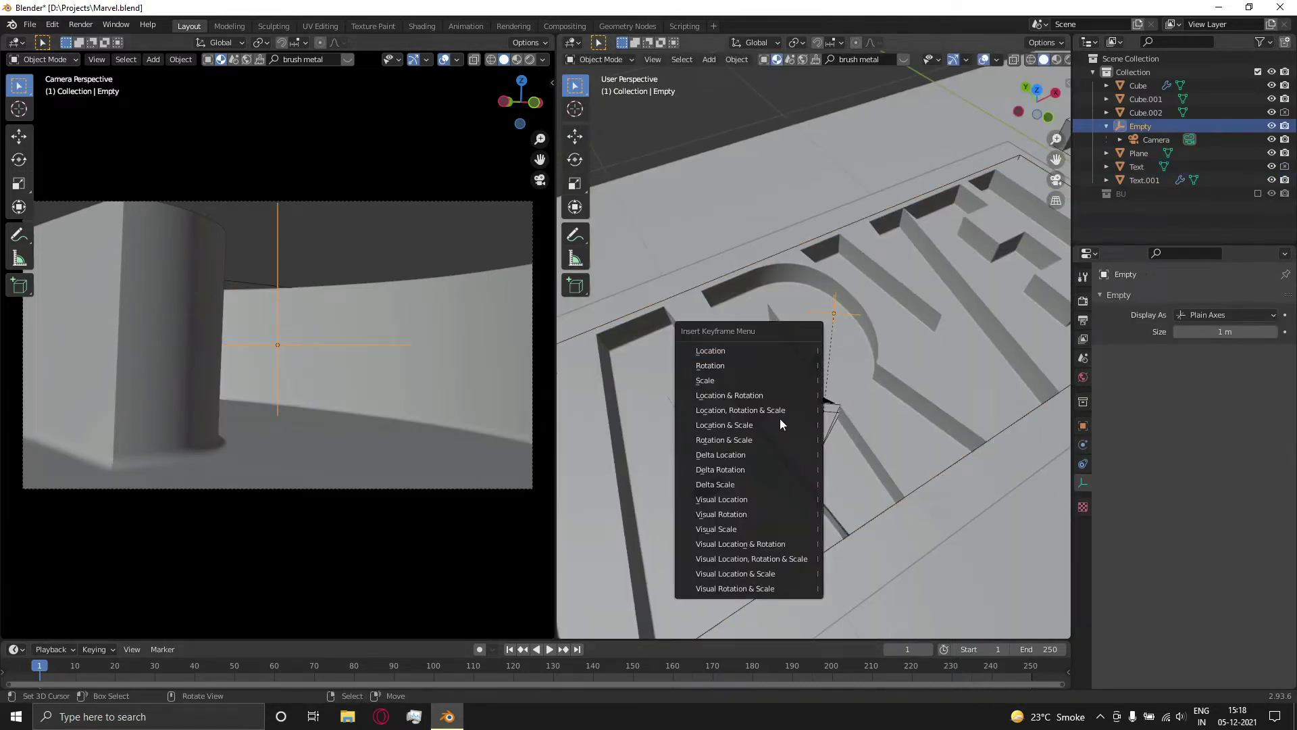
pyautogui.click(779, 419)
# - Rescale the empty to adjust the attached camera's framing inside the letter R
pyautogui.moveTo(720, 395); pyautogui.dragTo(874, 396, button='middle')
pyautogui.scroll(2, 874, 395)
pyautogui.press('s')
pyautogui.rightClick(838, 379)
pyautogui.hotkey('ctrl', 'z')
pyautogui.press('s')
pyautogui.click(850, 412)
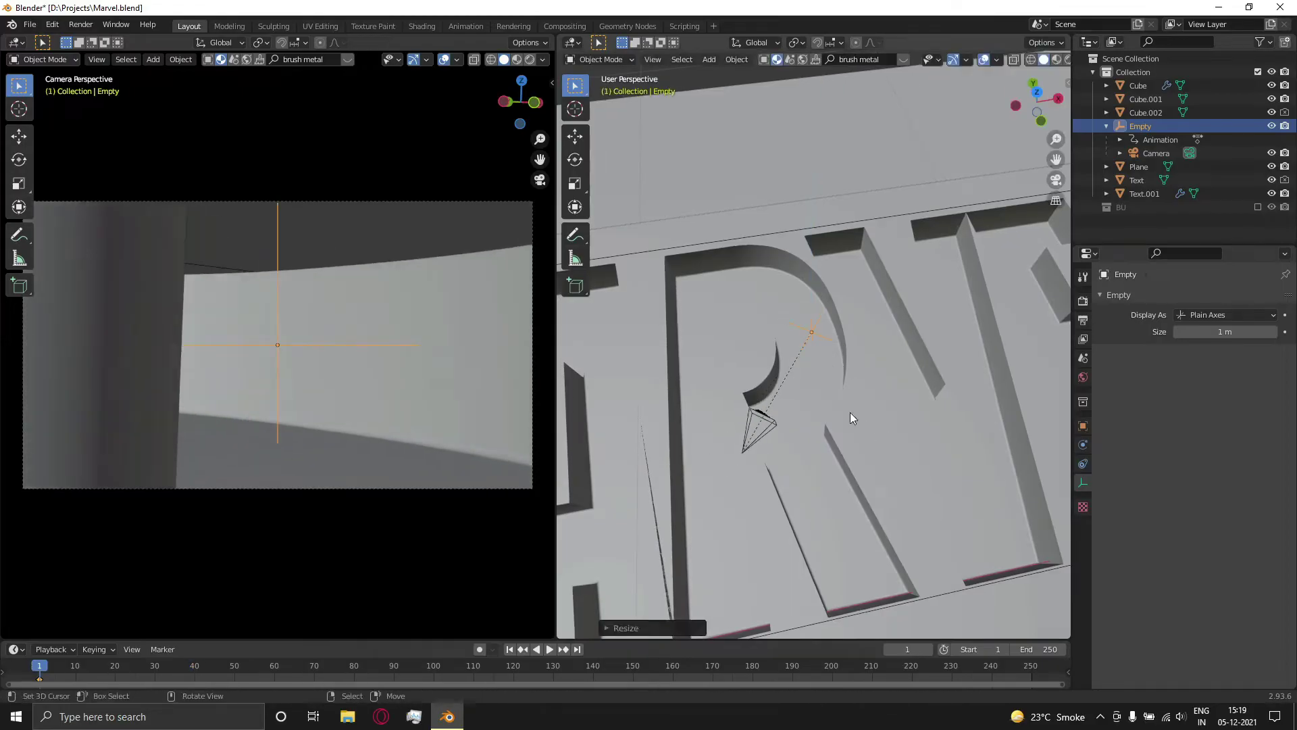
# - Keyframe the empty at frames 40, 80 and 120, reorienting and rescaling it to pull the camera back from the letter R
pyautogui.moveTo(124, 674); pyautogui.dragTo(155, 669)
pyautogui.moveTo(356, 670); pyautogui.dragTo(255, 670)
pyautogui.press('r')
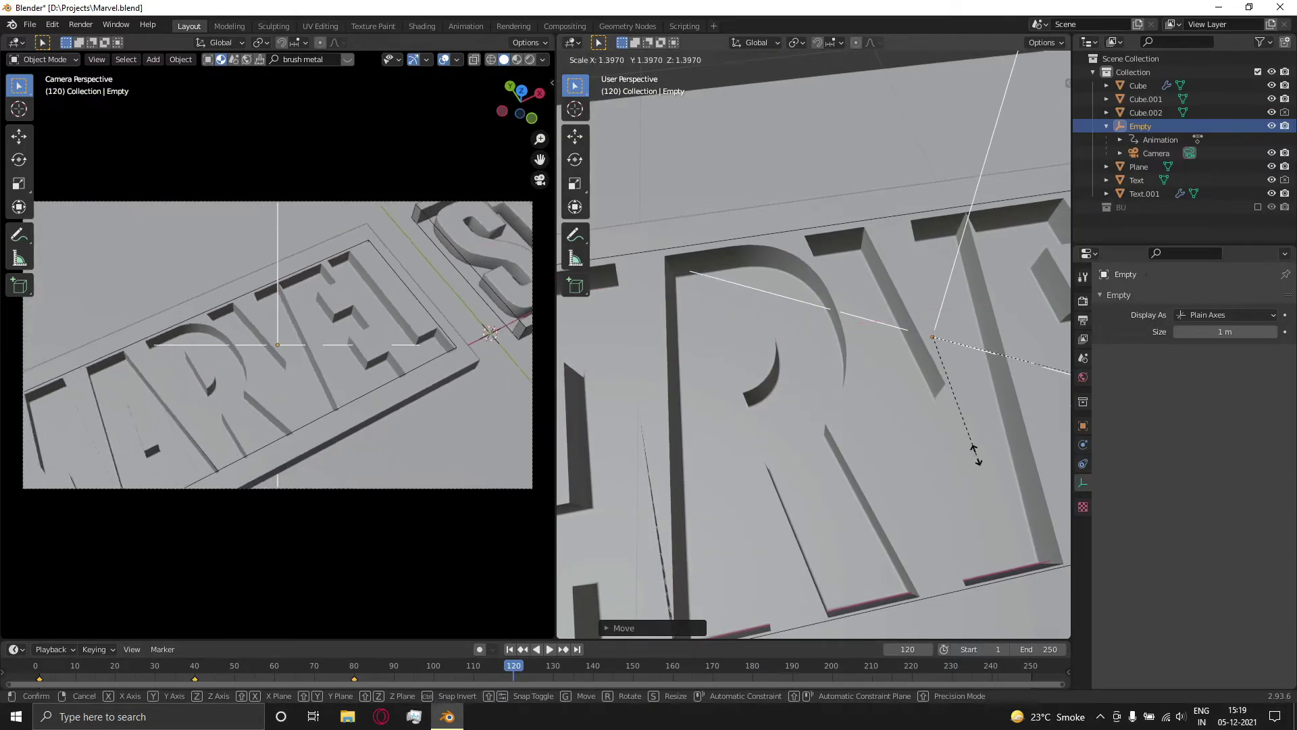
pyautogui.click(985, 420)
pyautogui.press('i')
pyautogui.click(985, 420)
# - Adjust the empty's X position and scale at frame 80, update its keyframe, and play the camera move back
pyautogui.click(174, 663)
pyautogui.press('space')
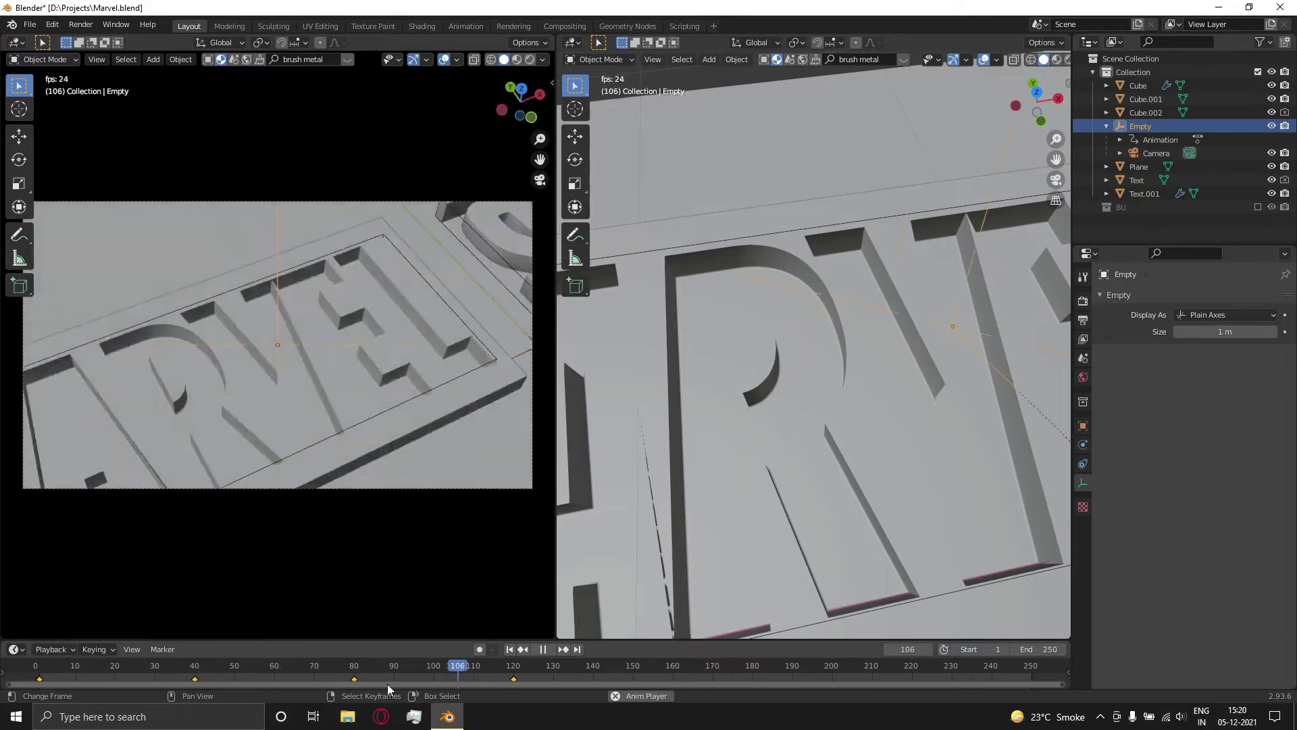
pyautogui.press('space')
pyautogui.press('g')
pyautogui.press('x')
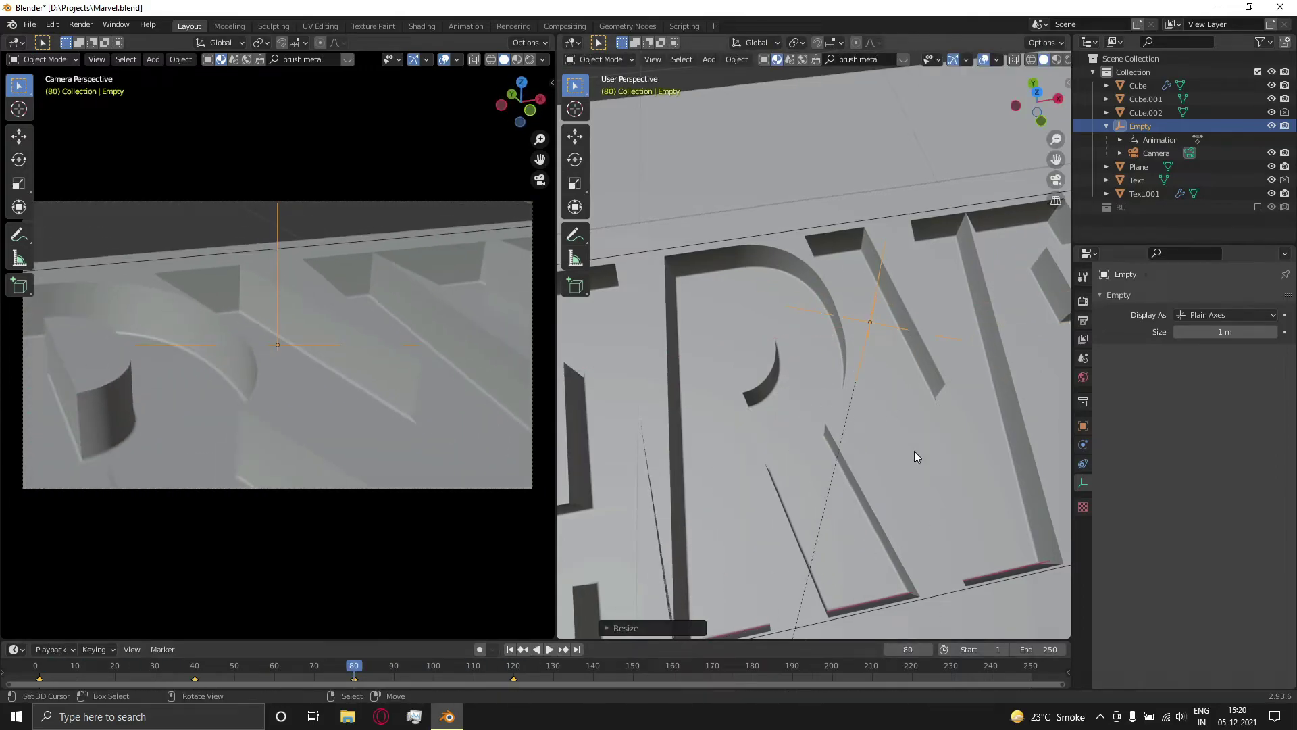
pyautogui.press('i')
pyautogui.click(914, 452)
pyautogui.click(119, 660)
pyautogui.press('space')
pyautogui.press('space')
# - At frame 170, clear the empty's rotation and location, rotate it -90° about X, enlarge it, and keyframe it
pyautogui.click(568, 666)
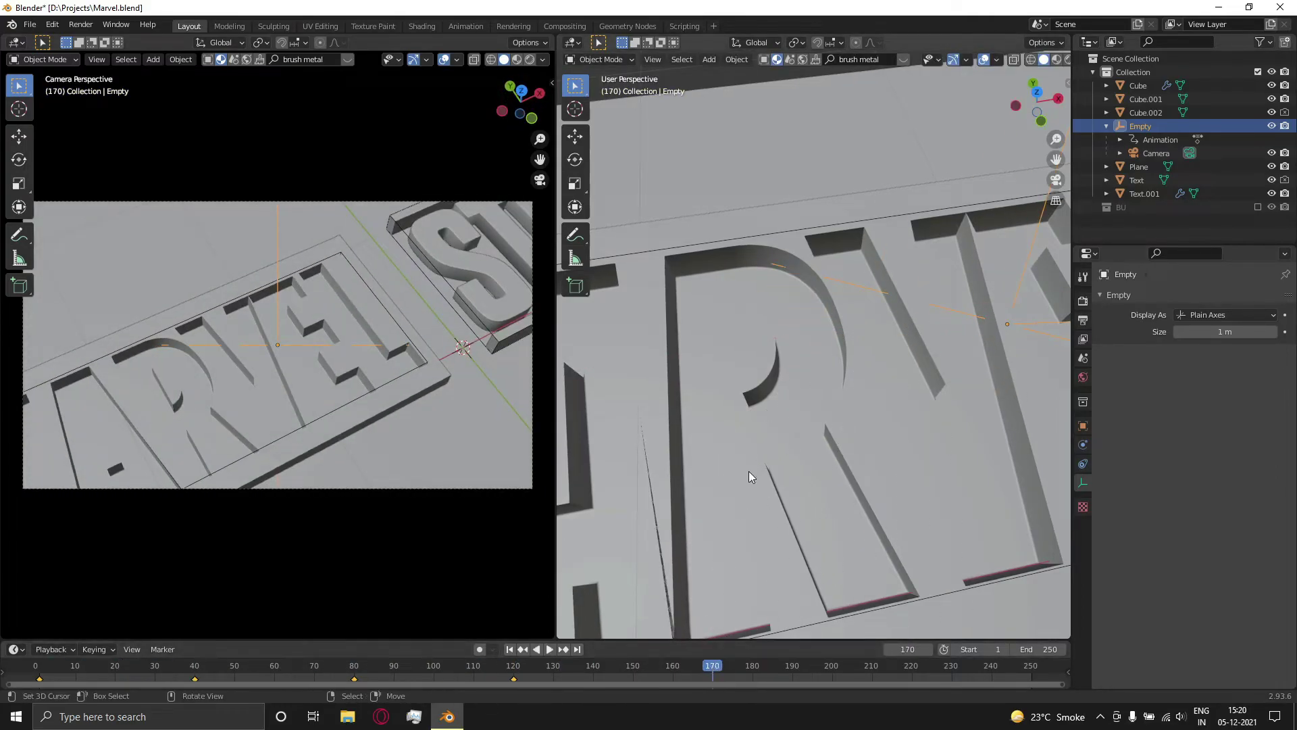
pyautogui.hotkey('alt', 'r')
pyautogui.write('rx-90')
pyautogui.press('Return')
pyautogui.hotkey('alt', 'g')
pyautogui.press('s')
pyautogui.scroll(-6, 845, 440)
pyautogui.press('s')
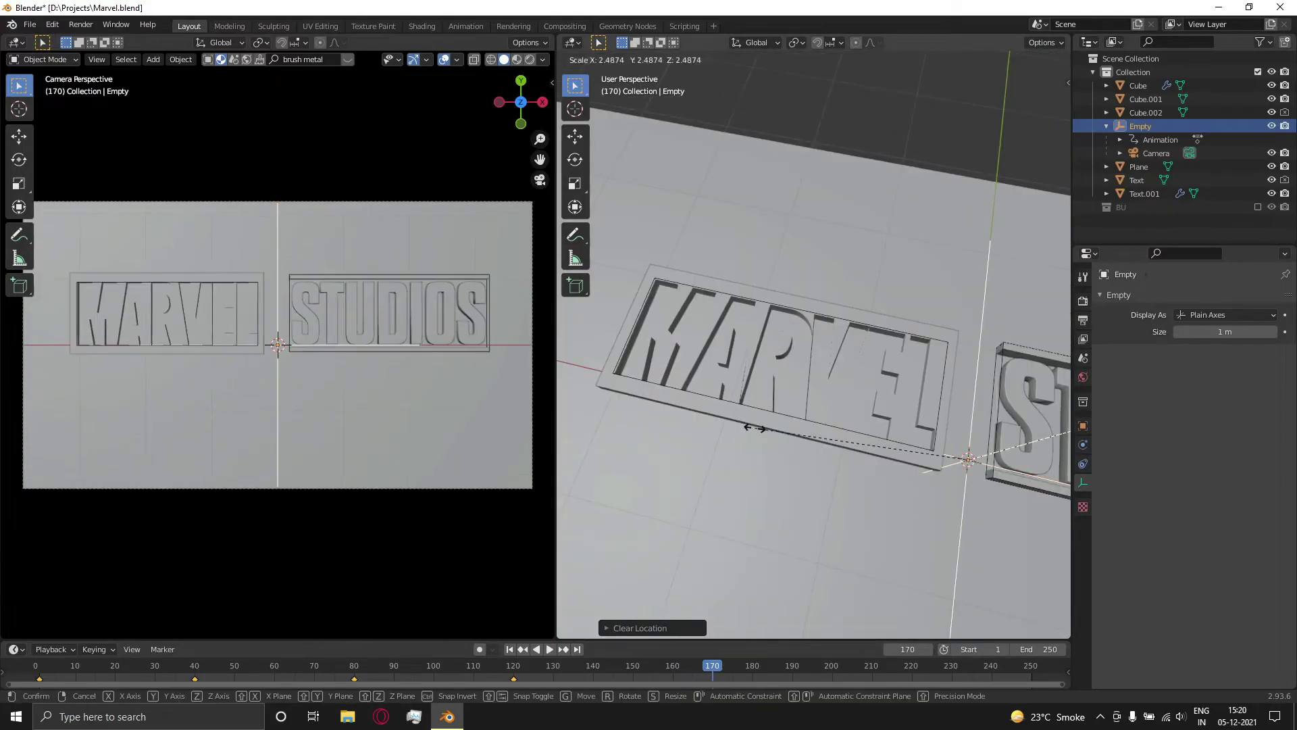
pyautogui.click(1003, 443)
pyautogui.press('i')
pyautogui.click(1003, 443)
pyautogui.moveTo(706, 665); pyautogui.dragTo(702, 664)
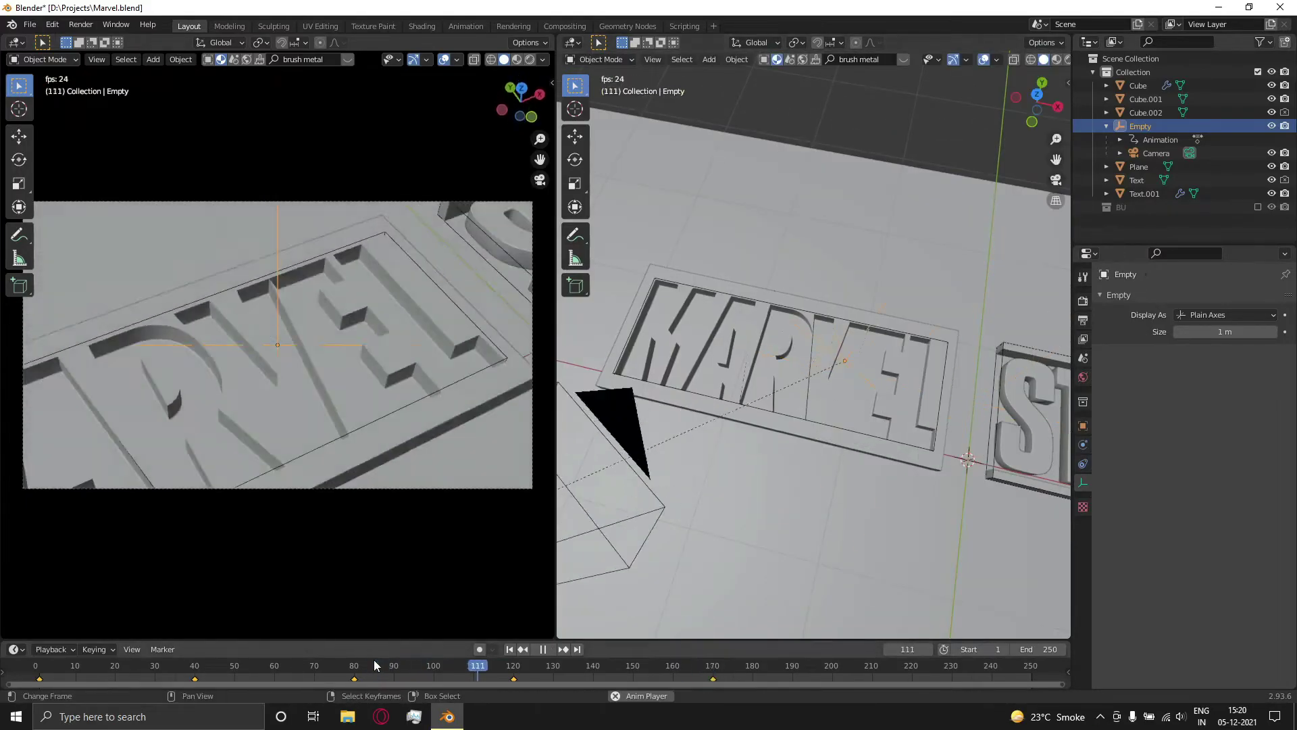
pyautogui.press('space')
# - Keyframe the Key 1 shape-key value of the STUDIOS bars from frame 90 to 0.000 at frame 160
pyautogui.click(432, 308)
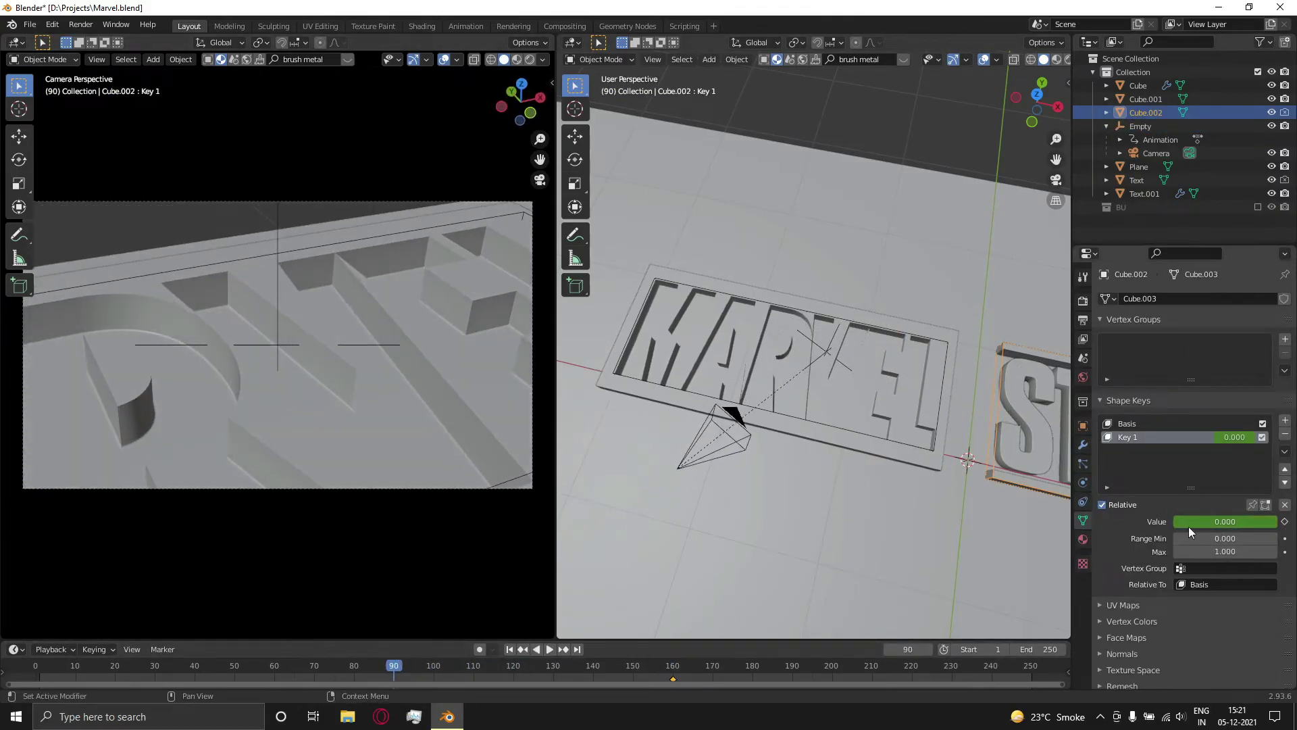
pyautogui.press('space')
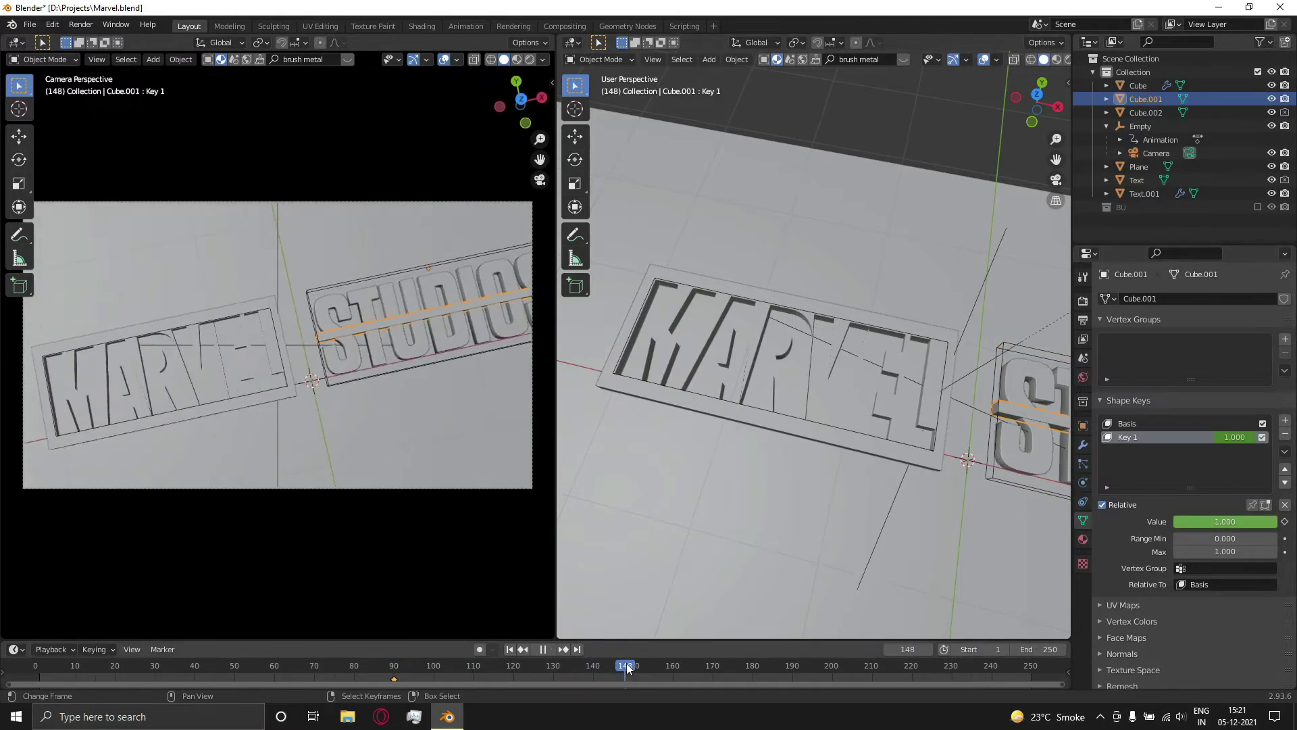
pyautogui.click(1028, 457)
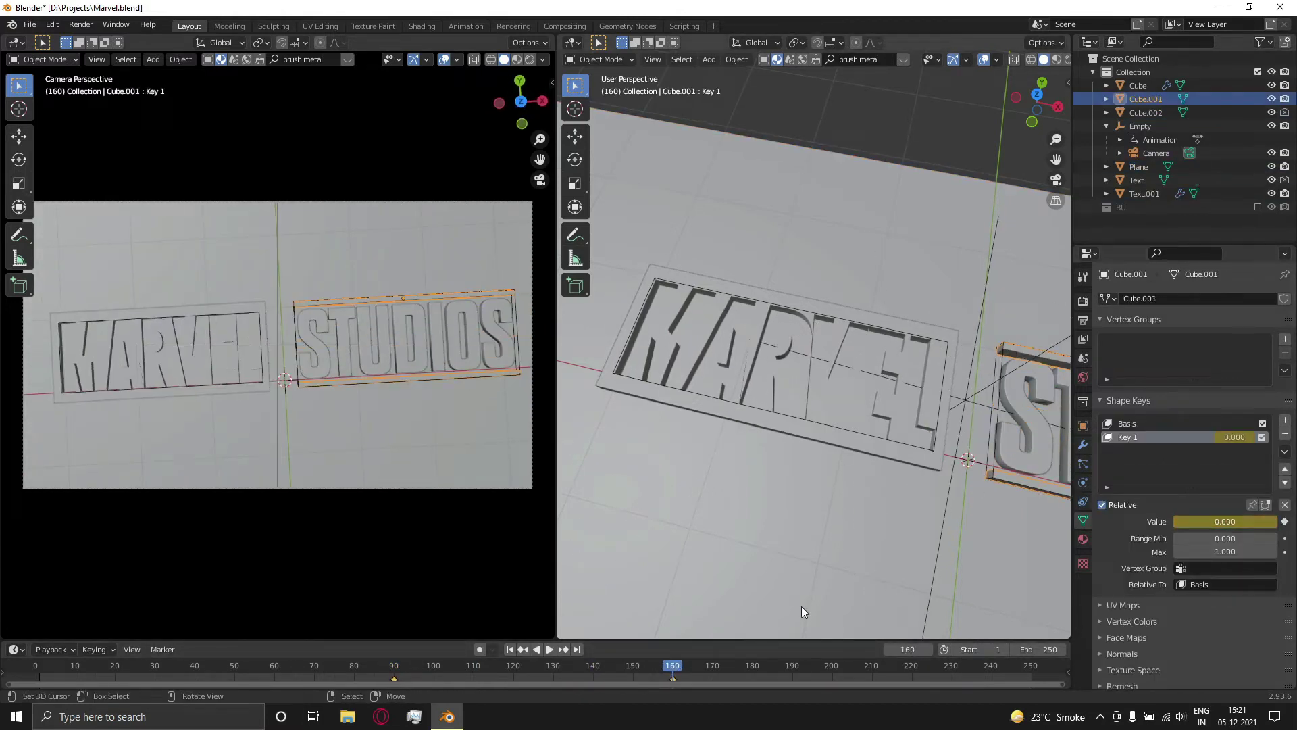
# - Play the STUDIOS bar reveal back together with the camera move and save the file
pyautogui.moveTo(473, 667); pyautogui.dragTo(115, 625)
pyautogui.press('space')
pyautogui.scroll(-4, 869, 423)
pyautogui.press('space')
pyautogui.moveTo(278, 669); pyautogui.dragTo(573, 659)
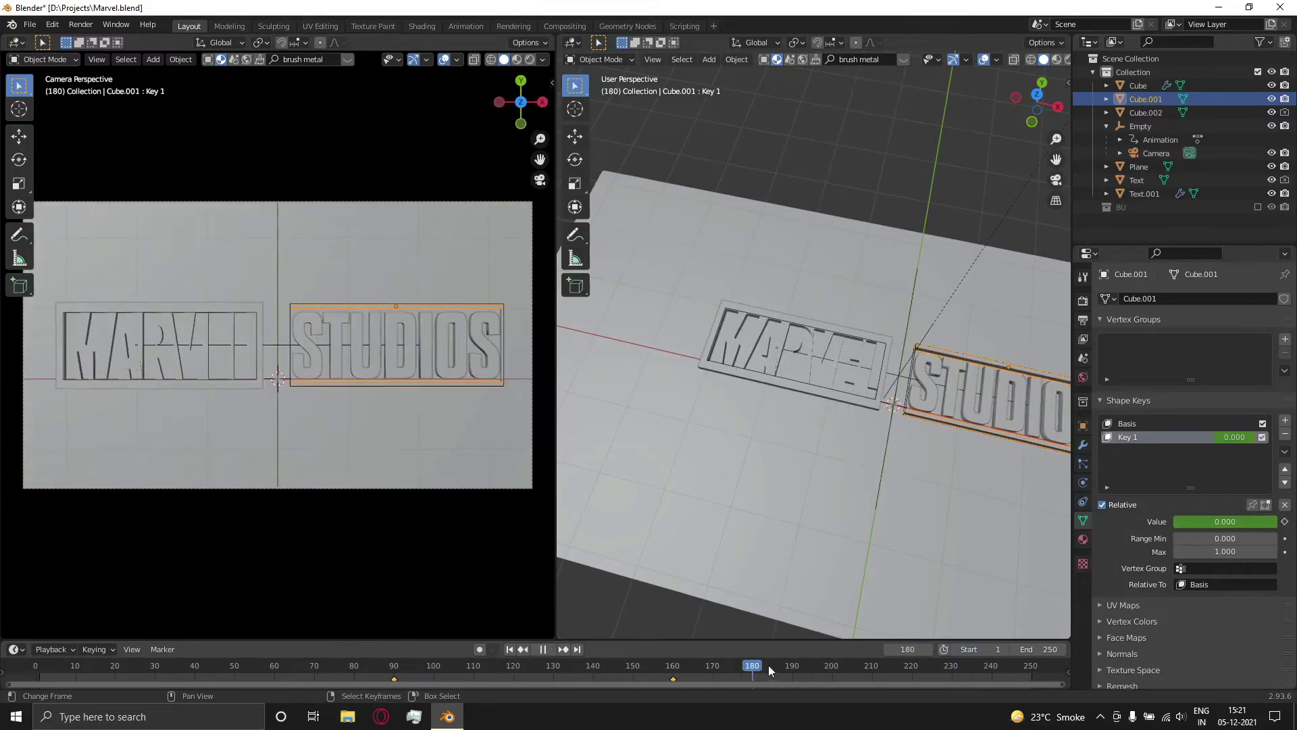
pyautogui.moveTo(769, 665); pyautogui.dragTo(772, 666)
pyautogui.hotkey('ctrl', 's')
# - Switch the viewport to material preview shading and inspect the brushed-metal MARVEL block up close
pyautogui.press('z')
pyautogui.moveTo(733, 436); pyautogui.dragTo(817, 397, button='middle')
pyautogui.scroll(9, 840, 418)
pyautogui.scroll(-6, 818, 397)
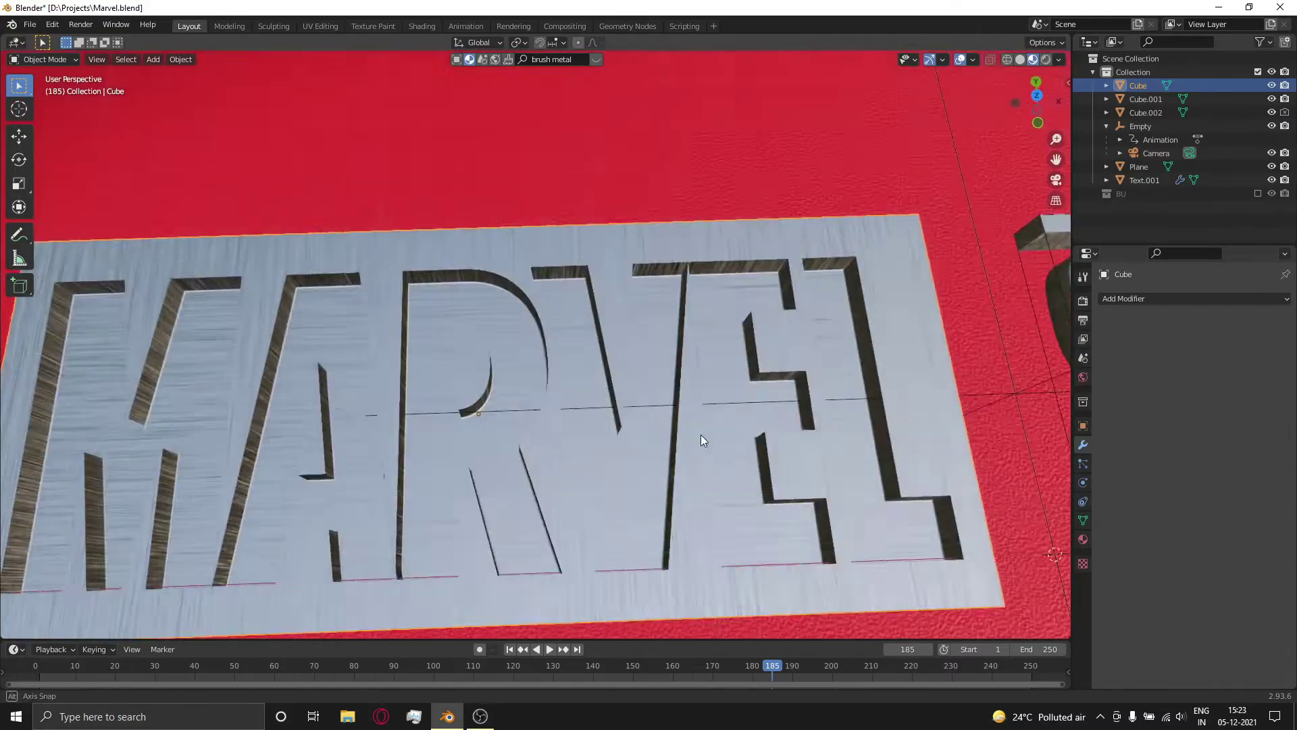
pyautogui.moveTo(700, 435); pyautogui.dragTo(770, 291, button='middle')
# - Separate the wall faces around the inner counter of the letter R into their own object and select it
pyautogui.press('Tab')
pyautogui.press('3')
pyautogui.hotkey('alt', 'a')
pyautogui.scroll(6, 567, 362)
pyautogui.rightClick(591, 360)
pyautogui.scroll(2, 472, 376)
pyautogui.scroll(3, 512, 360)
pyautogui.keyDown('alt'); pyautogui.keyDown('shift'); pyautogui.rightClick(510, 354); pyautogui.keyUp('shift'); pyautogui.keyUp('alt')
pyautogui.scroll(-4, 771, 291)
pyautogui.press('p')
pyautogui.press('s')
pyautogui.press('Tab')
pyautogui.rightClick(599, 301)
pyautogui.press('g')
pyautogui.rightClick(686, 288)
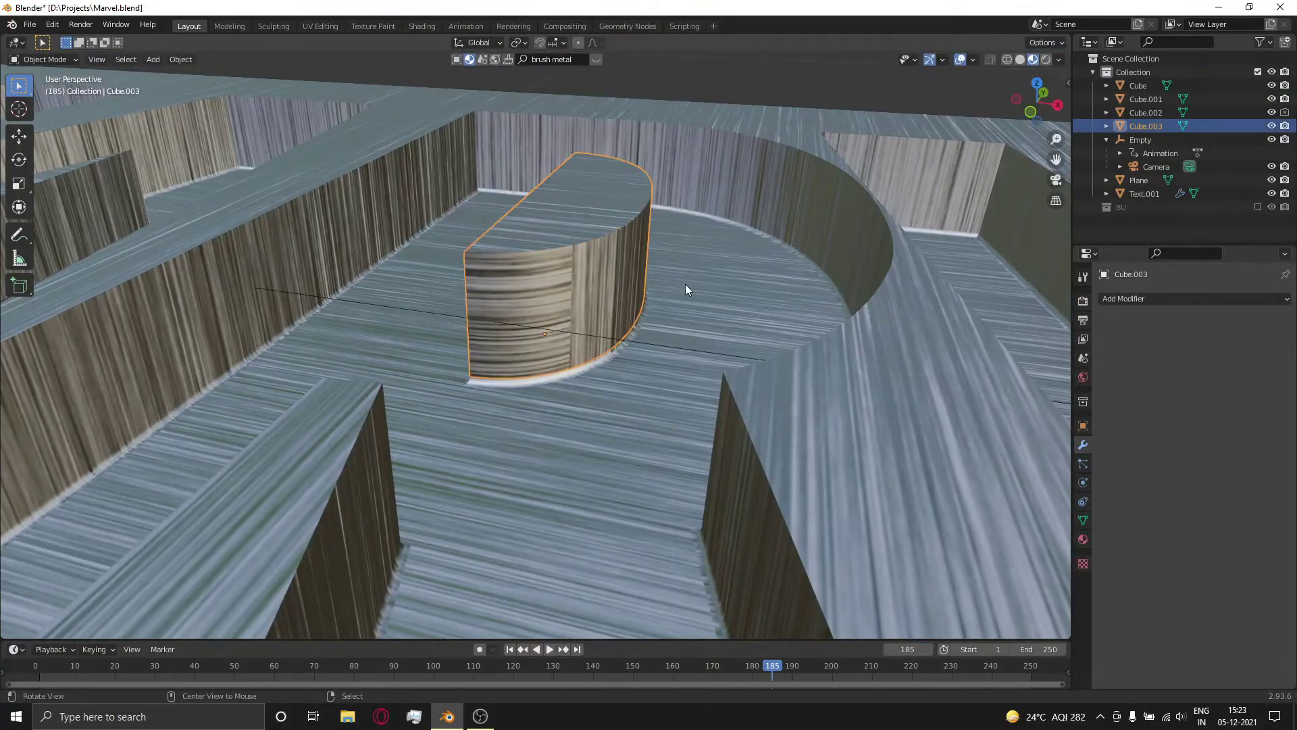
pyautogui.moveTo(687, 288); pyautogui.dragTo(633, 331, button='middle')
pyautogui.press('g')
pyautogui.rightClick(610, 300)
# - Switch to the Shading workspace and isolate the separated R wall in local view
pyautogui.click(427, 29)
pyautogui.press('q')
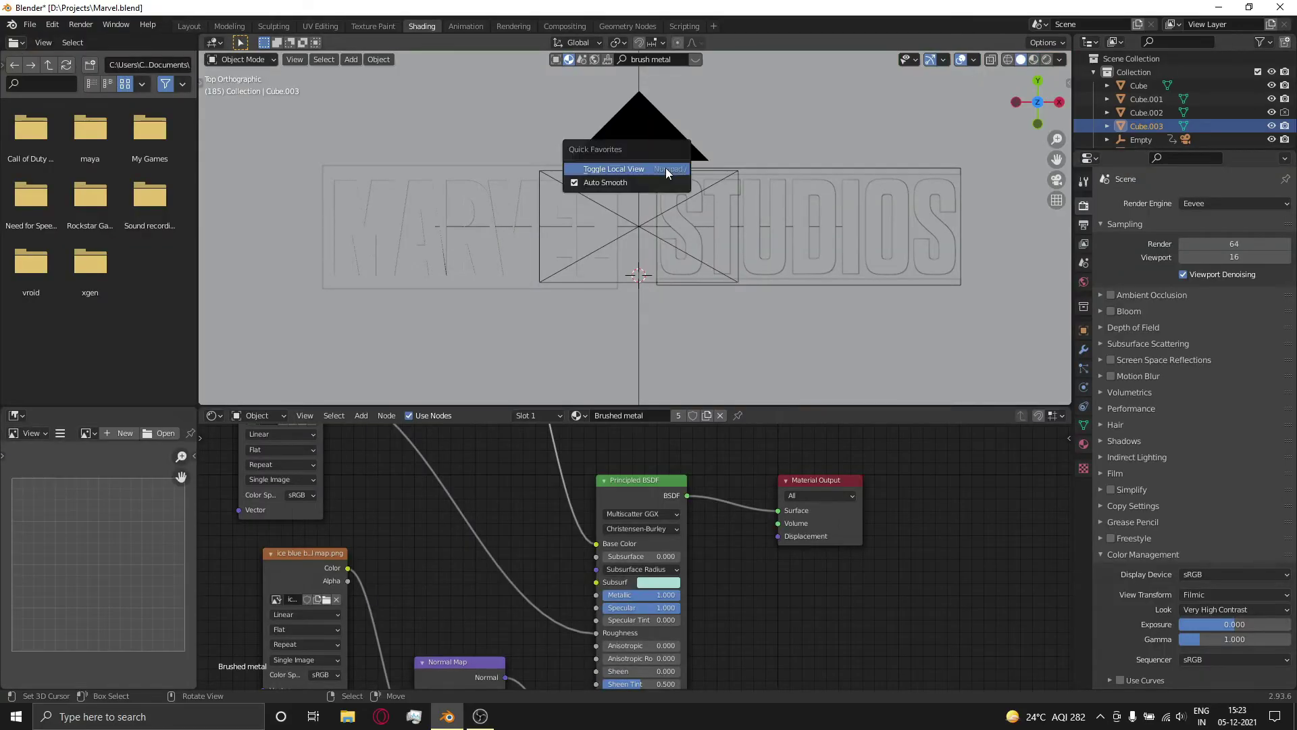
pyautogui.click(666, 168)
pyautogui.press('`')
pyautogui.click(765, 293)
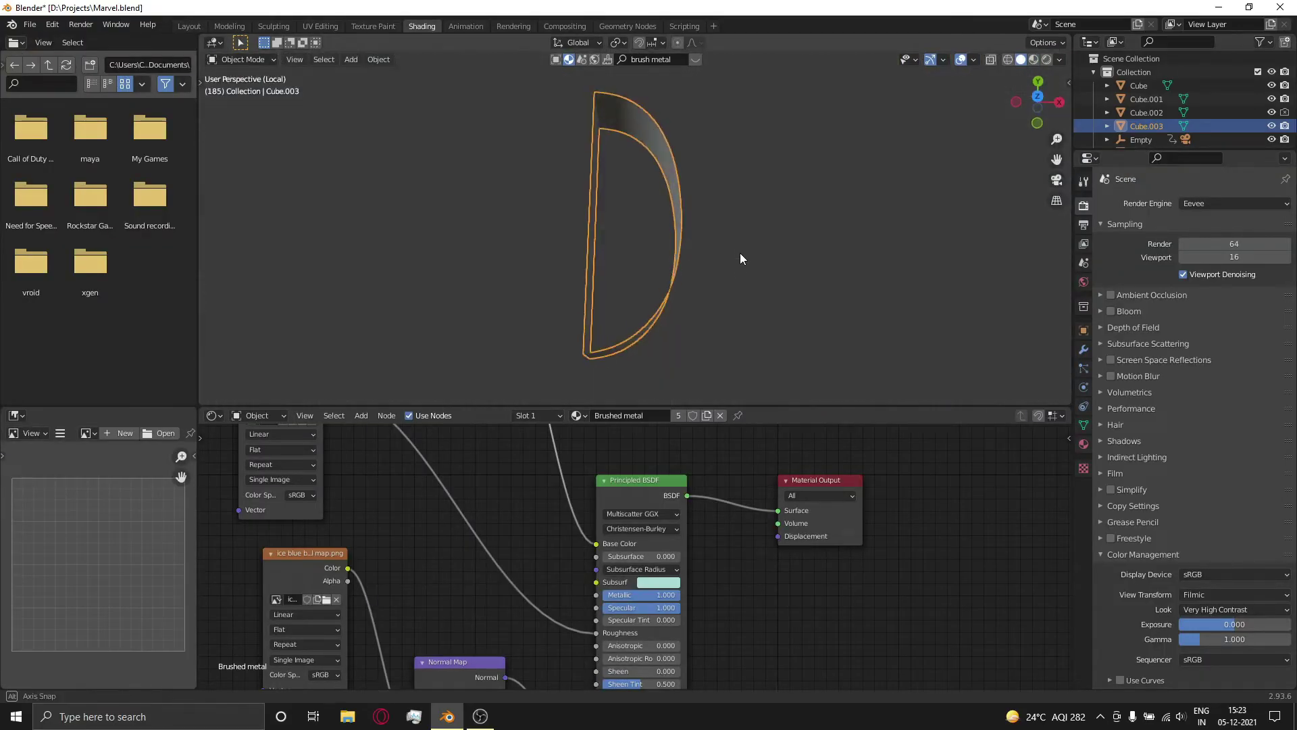
# - Mark the vertical corner edge of the isolated R wall as a UV seam
pyautogui.moveTo(740, 252); pyautogui.dragTo(802, 172, button='middle')
pyautogui.press('a')
pyautogui.moveTo(805, 243); pyautogui.dragTo(709, 245, button='middle')
pyautogui.scroll(3, 642, 248)
pyautogui.press('2')
pyautogui.moveTo(600, 237); pyautogui.dragTo(518, 218, button='middle')
pyautogui.scroll(2, 631, 246)
pyautogui.rightClick(681, 264)
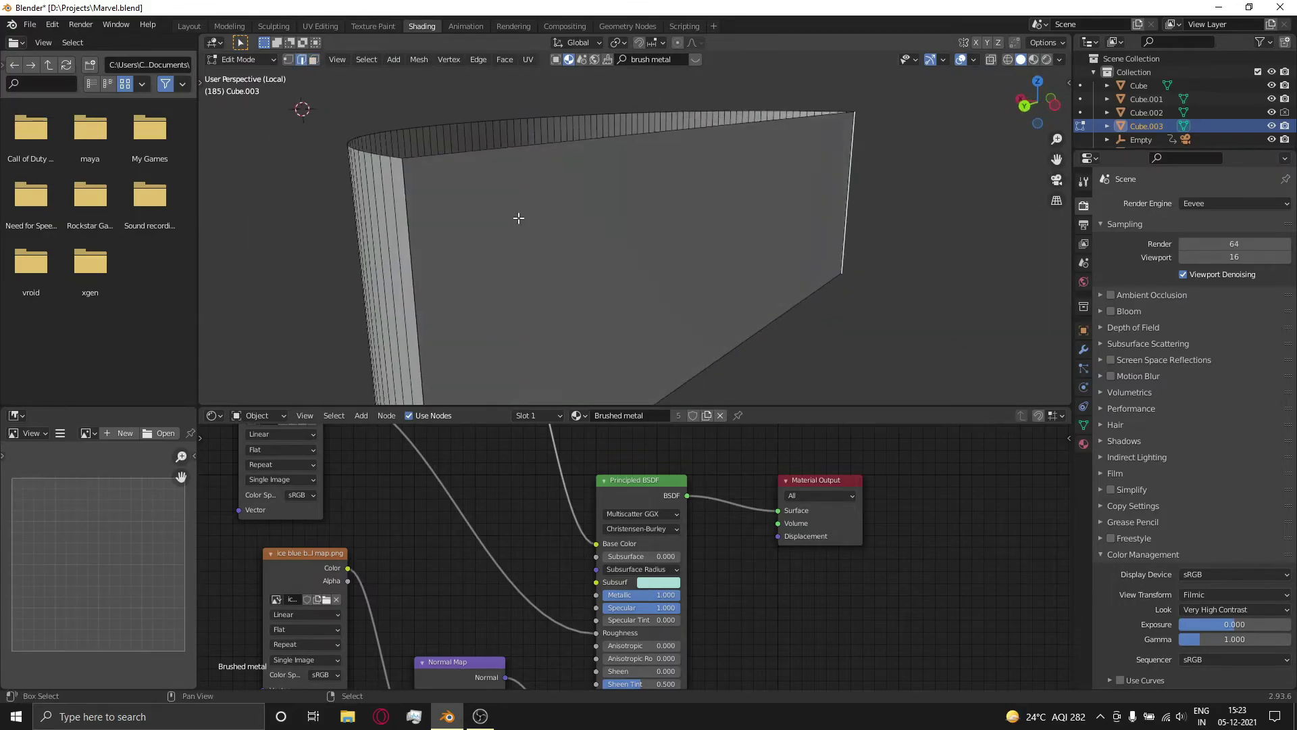
pyautogui.press('u')
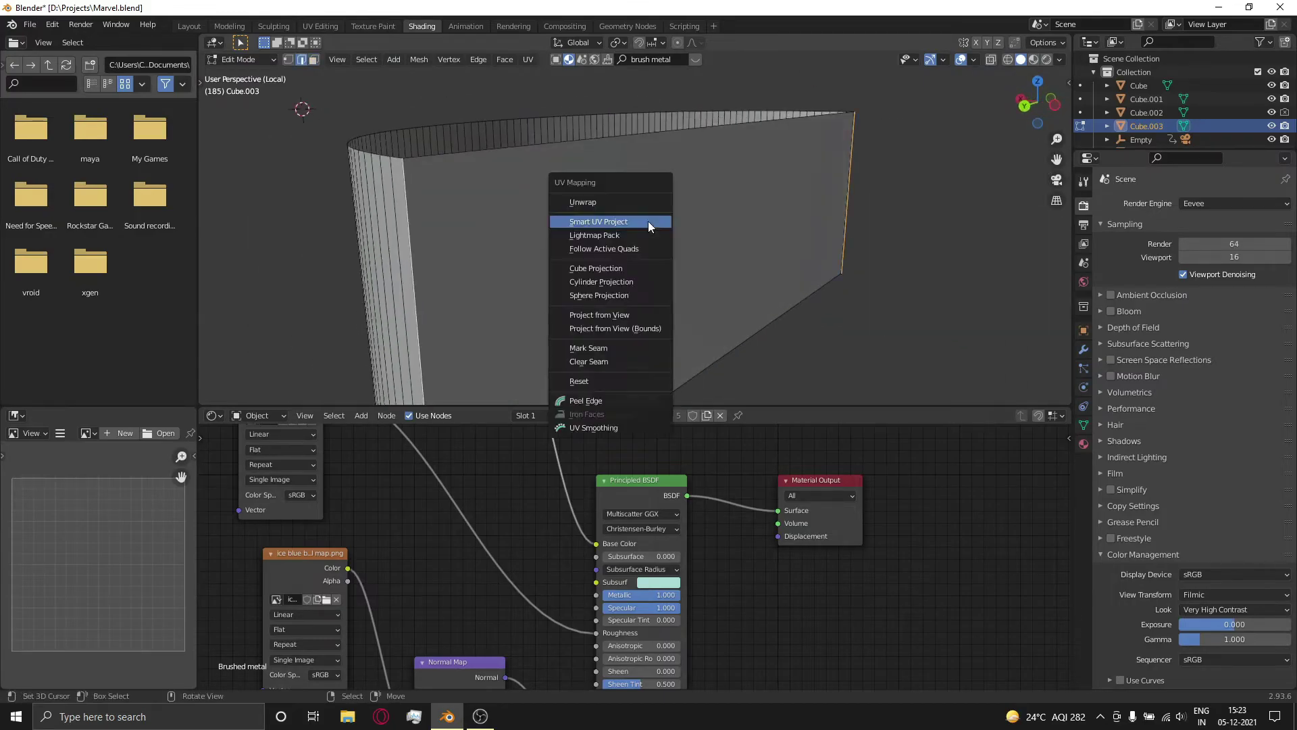
pyautogui.click(619, 348)
pyautogui.moveTo(625, 356)
pyautogui.mouseDown(button='middle')
pyautogui.moveTo(662, 375)
pyautogui.moveTo(599, 278)
pyautogui.moveTo(705, 252)
pyautogui.moveTo(666, 261)
pyautogui.mouseUp(button='middle')
# - Show the R wall in material preview and replace its Brushed metal material with a new material
pyautogui.press('Tab')
pyautogui.press('z')
pyautogui.click(670, 295)
pyautogui.click(720, 415)
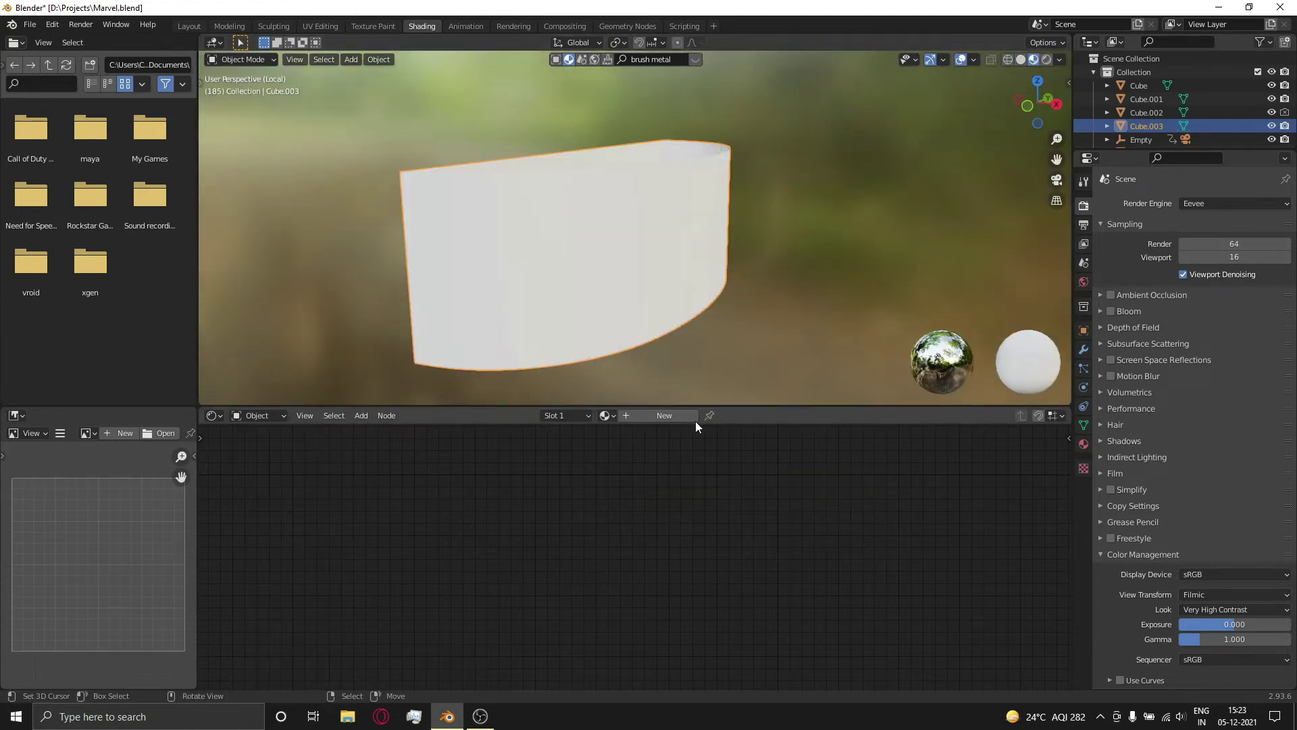
pyautogui.click(648, 417)
pyautogui.moveTo(643, 451); pyautogui.dragTo(595, 562, button='middle')
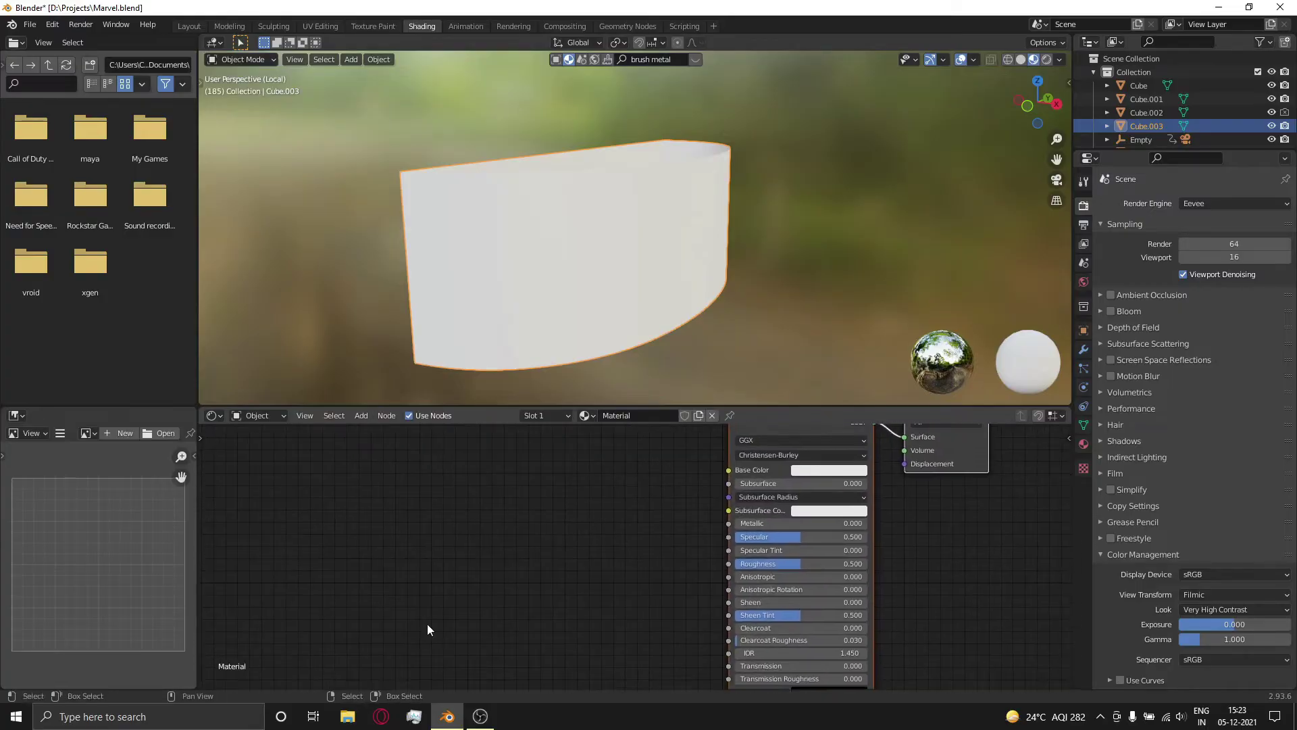
# - Bring the BG.0001 image from the Renders folder into the material and connect its Color to Base Color
pyautogui.click(352, 720)
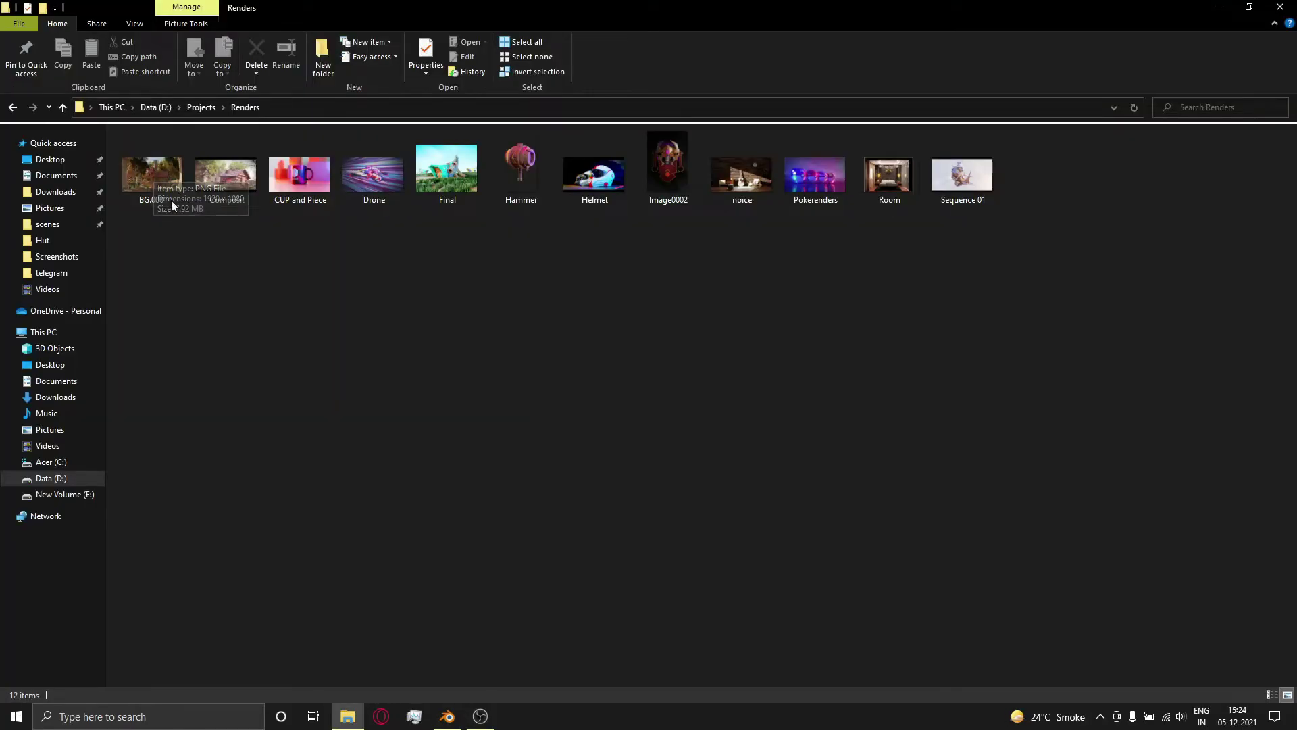
pyautogui.moveTo(184, 209); pyautogui.dragTo(421, 351)
pyautogui.hotkey('alt', 'Tab')
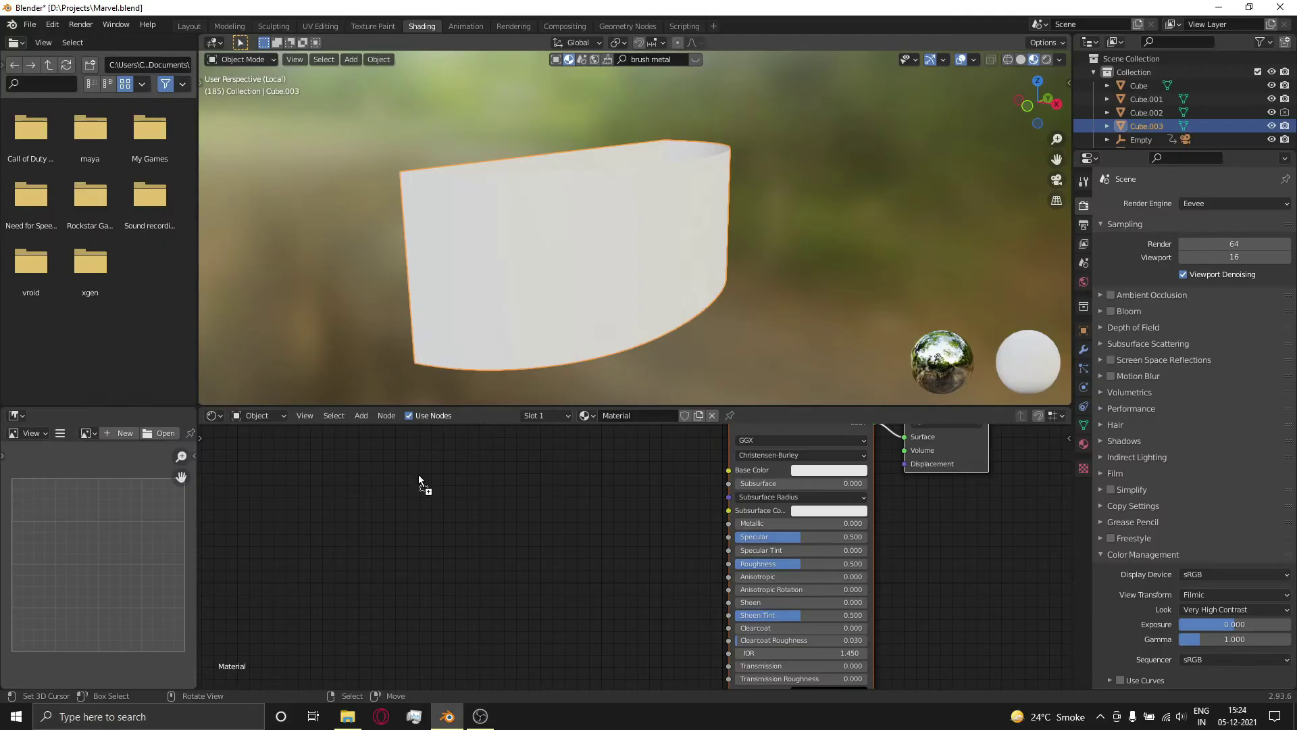
pyautogui.moveTo(419, 474); pyautogui.dragTo(420, 475)
pyautogui.moveTo(547, 486); pyautogui.dragTo(728, 469)
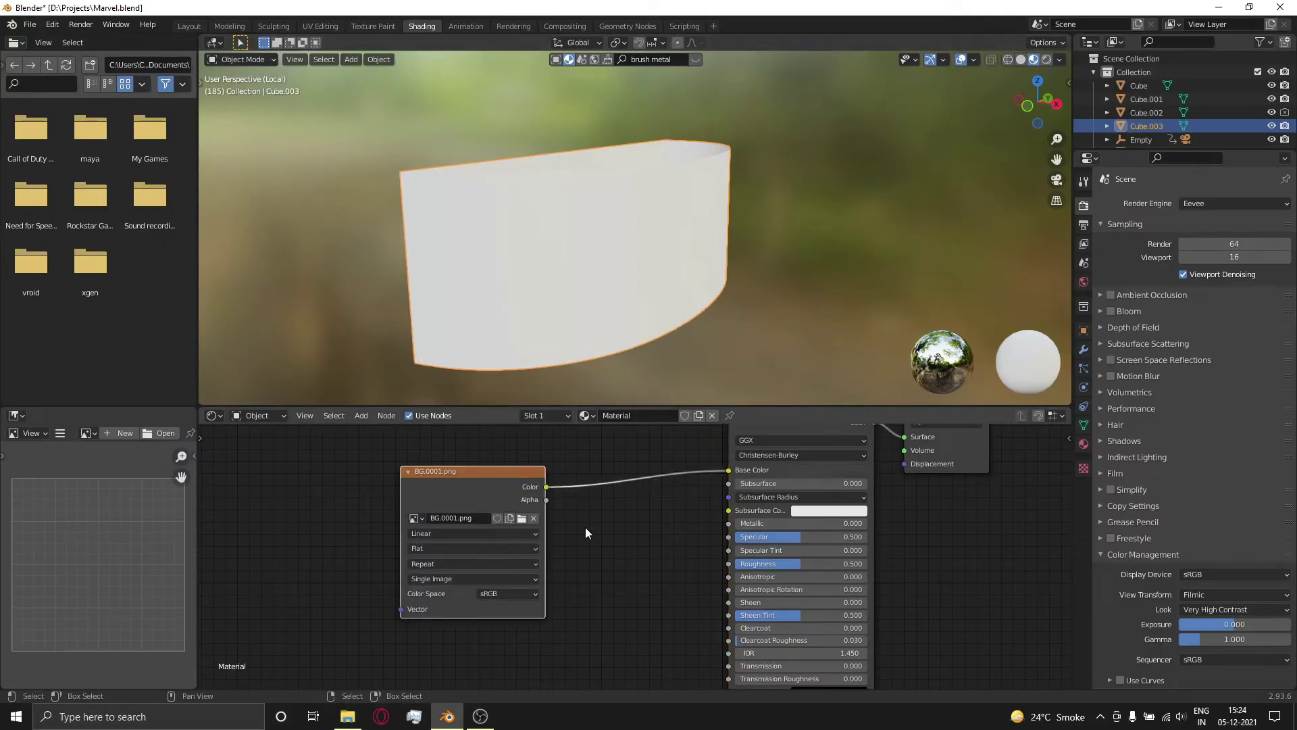
# - Select the whole R wall mesh in Edit Mode and show a widened UV Editor over the BG.0001 image
pyautogui.moveTo(198, 461); pyautogui.dragTo(409, 462)
pyautogui.press('Tab')
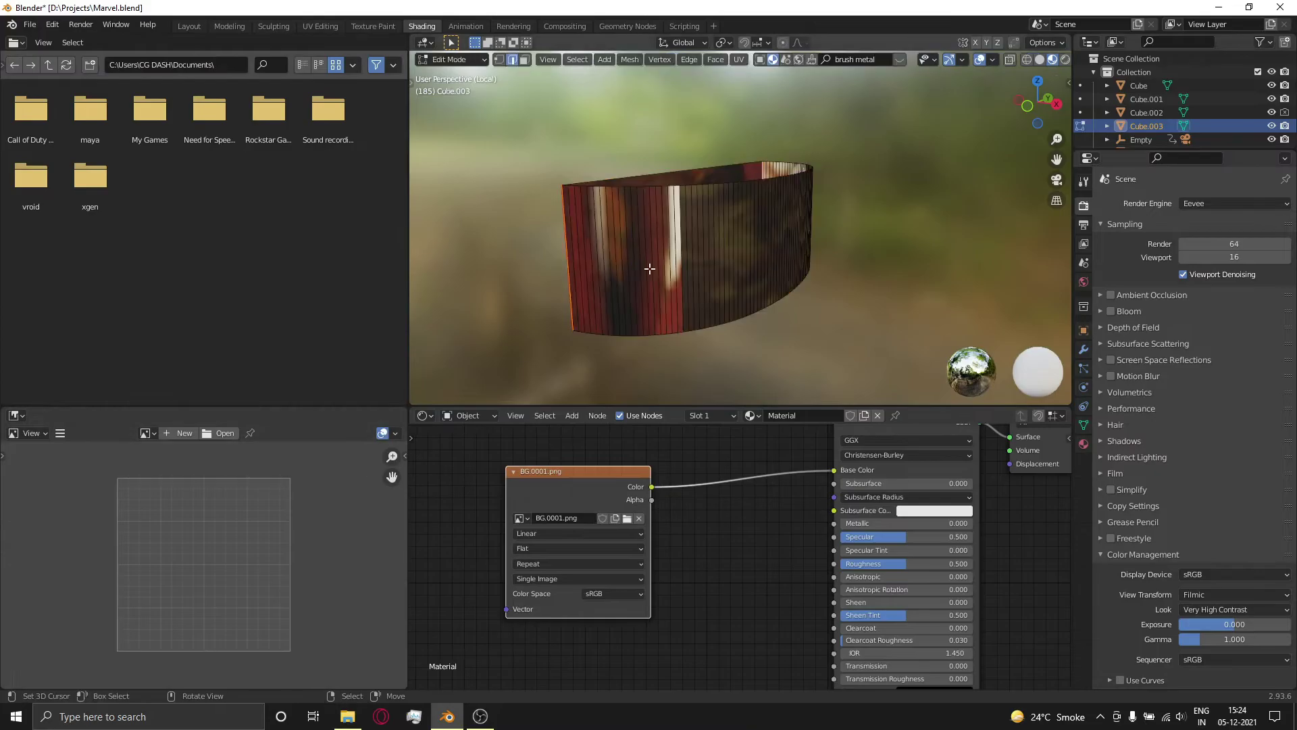
pyautogui.press('a')
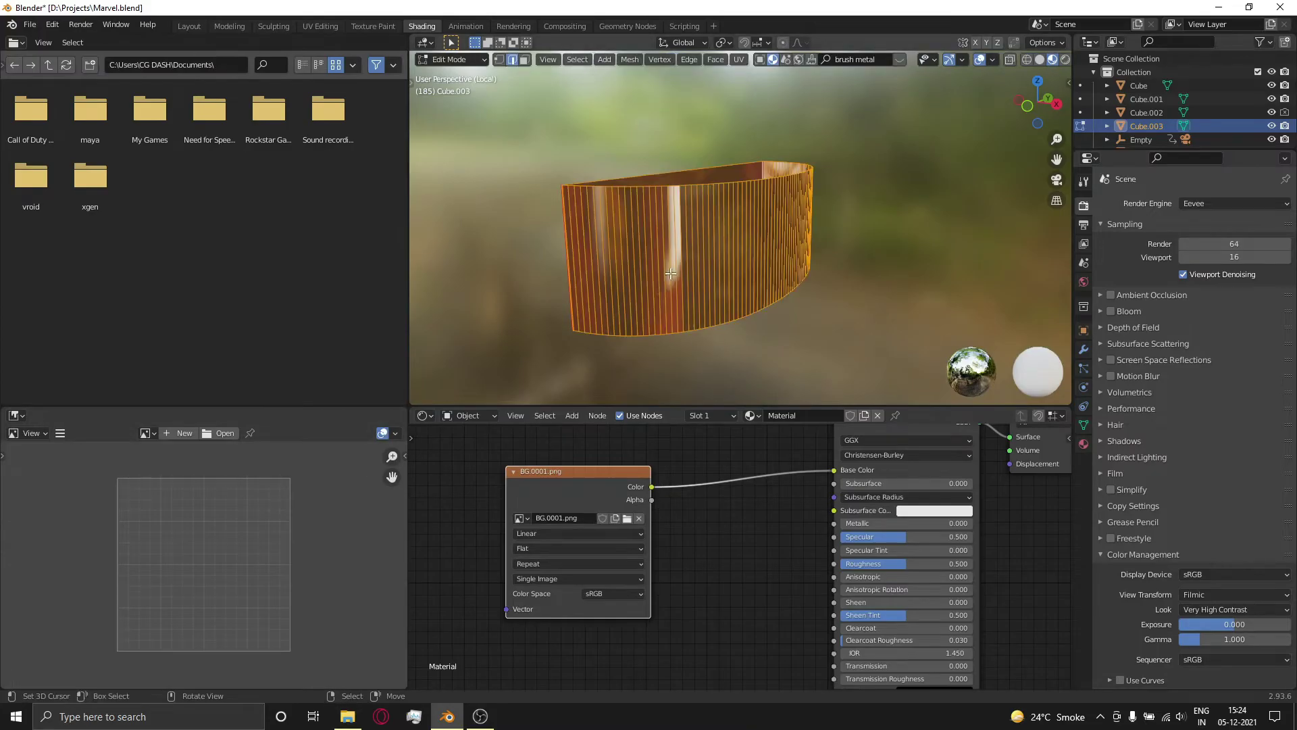
pyautogui.click(16, 415)
pyautogui.click(59, 483)
pyautogui.scroll(-5, 210, 525)
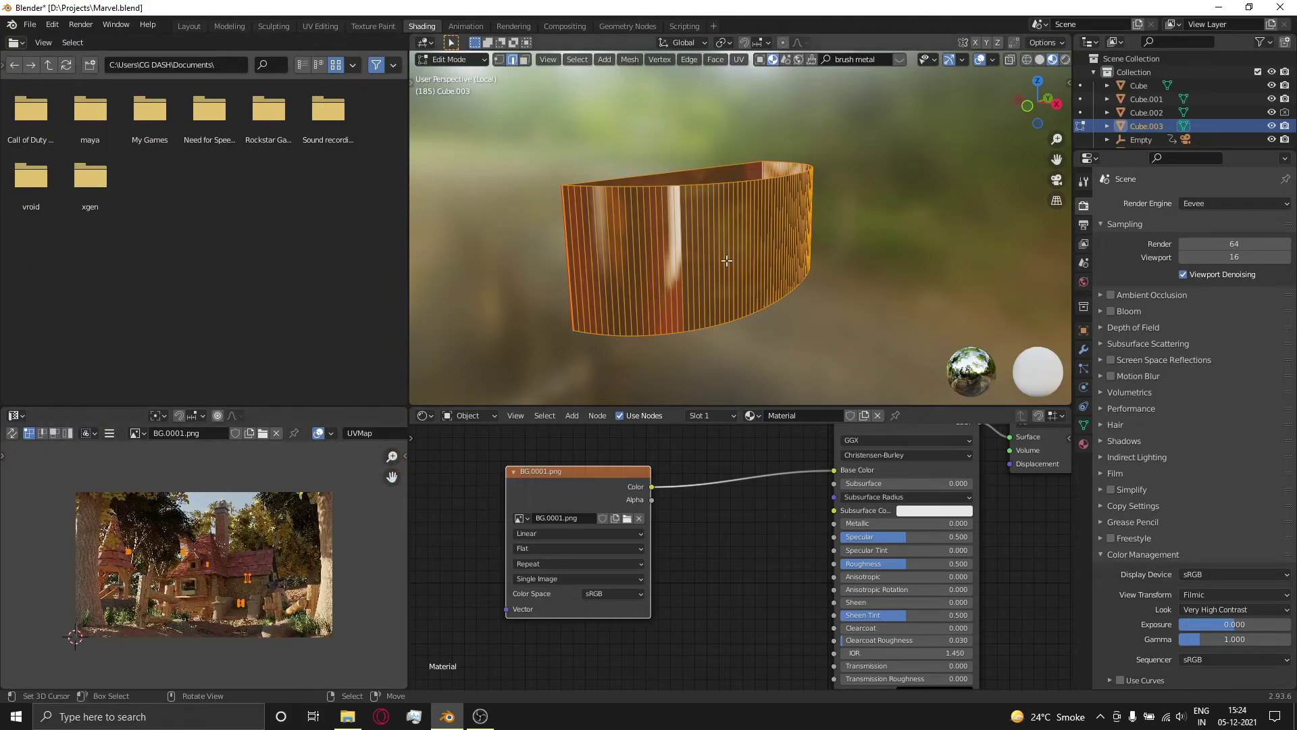
# - Unwrap the R wall and fit its UVs to the image by rotating them 90°, enlarging and repositioning them
pyautogui.press('u')
pyautogui.click(708, 118)
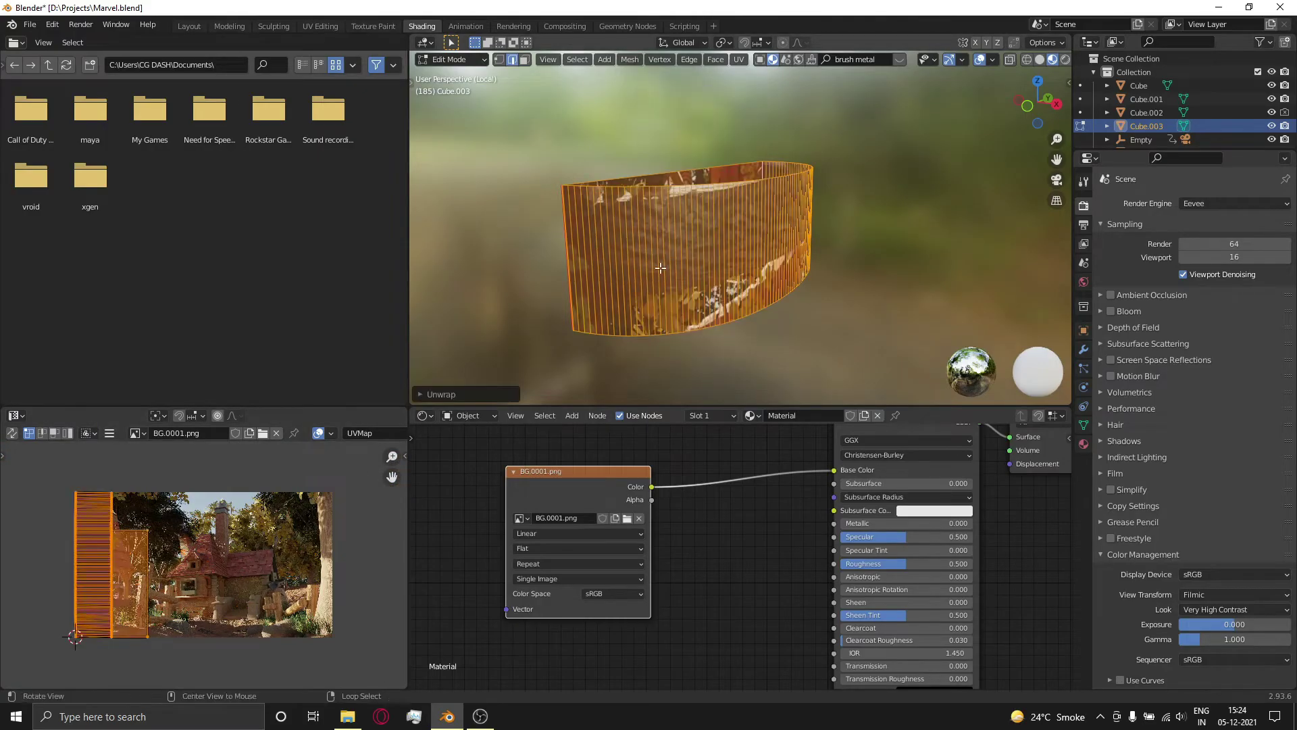
pyautogui.moveTo(649, 271); pyautogui.dragTo(698, 269, button='middle')
pyautogui.write('r90')
pyautogui.press('Return')
pyautogui.press('s')
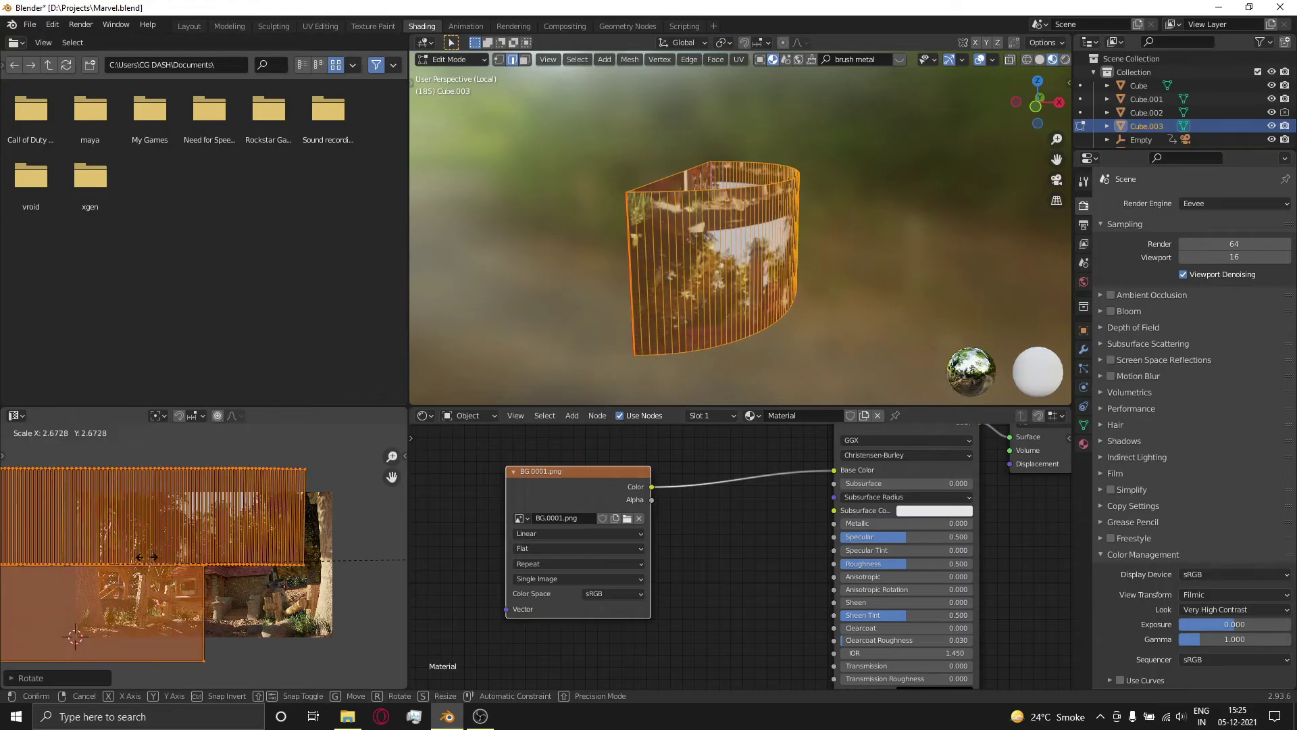
pyautogui.click(291, 534)
pyautogui.press('g')
pyautogui.click(338, 556)
pyautogui.moveTo(468, 376); pyautogui.dragTo(351, 365, button='middle')
pyautogui.press('g')
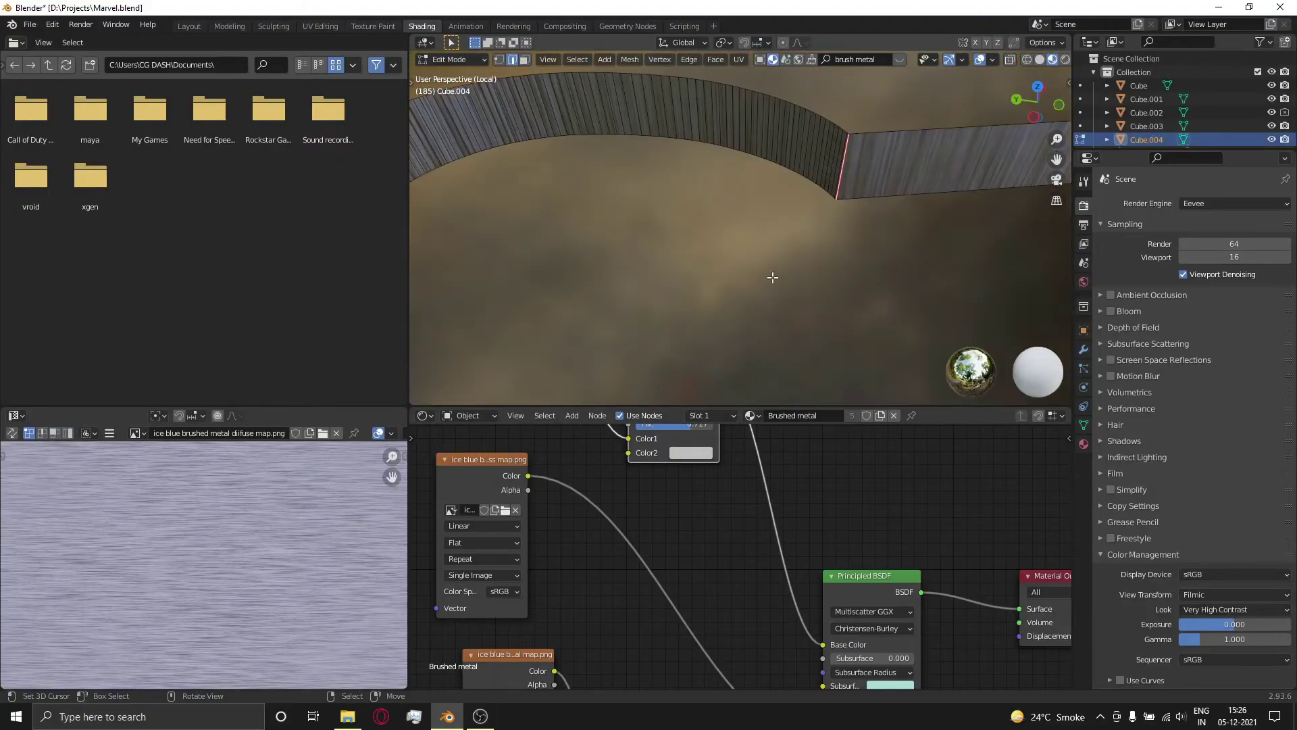
# - Unwrap the R's outer curved wall and animate its Helmet.png mapping Location with a keyframed Value node, at 6.800 on frame 141
pyautogui.press('u')
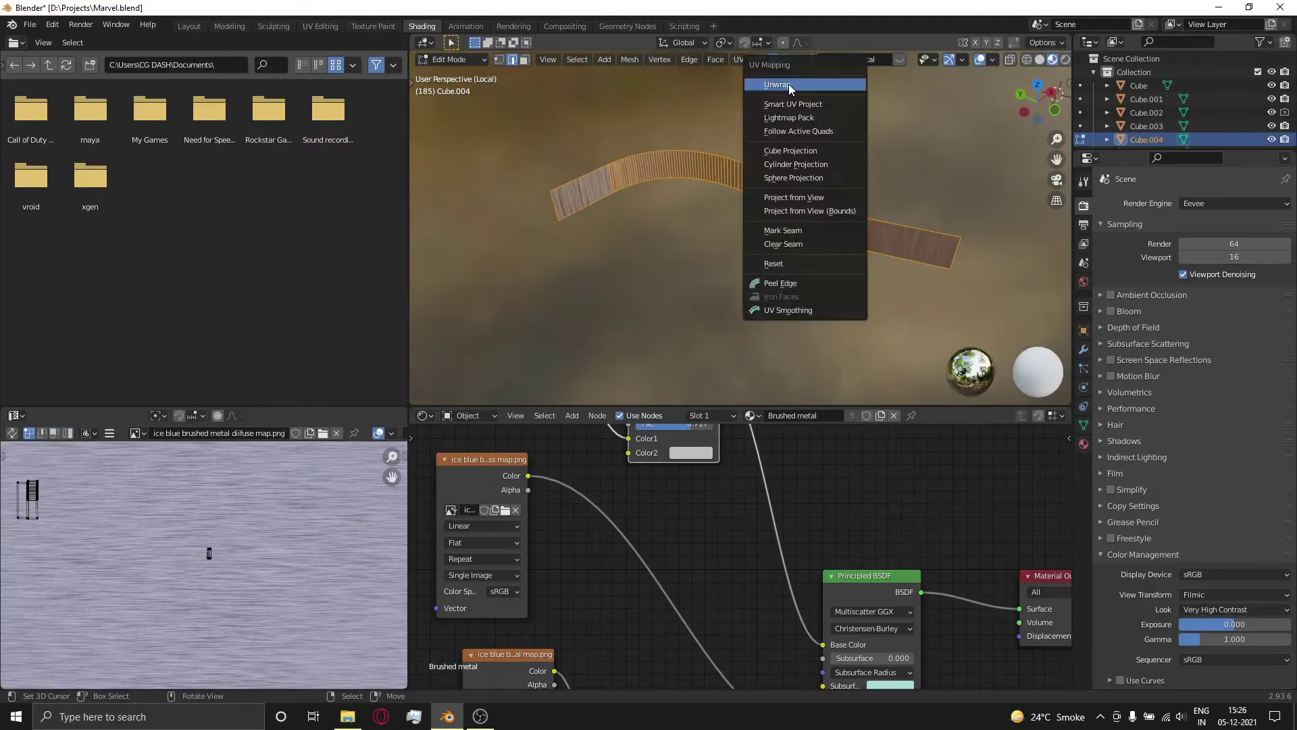
pyautogui.click(788, 85)
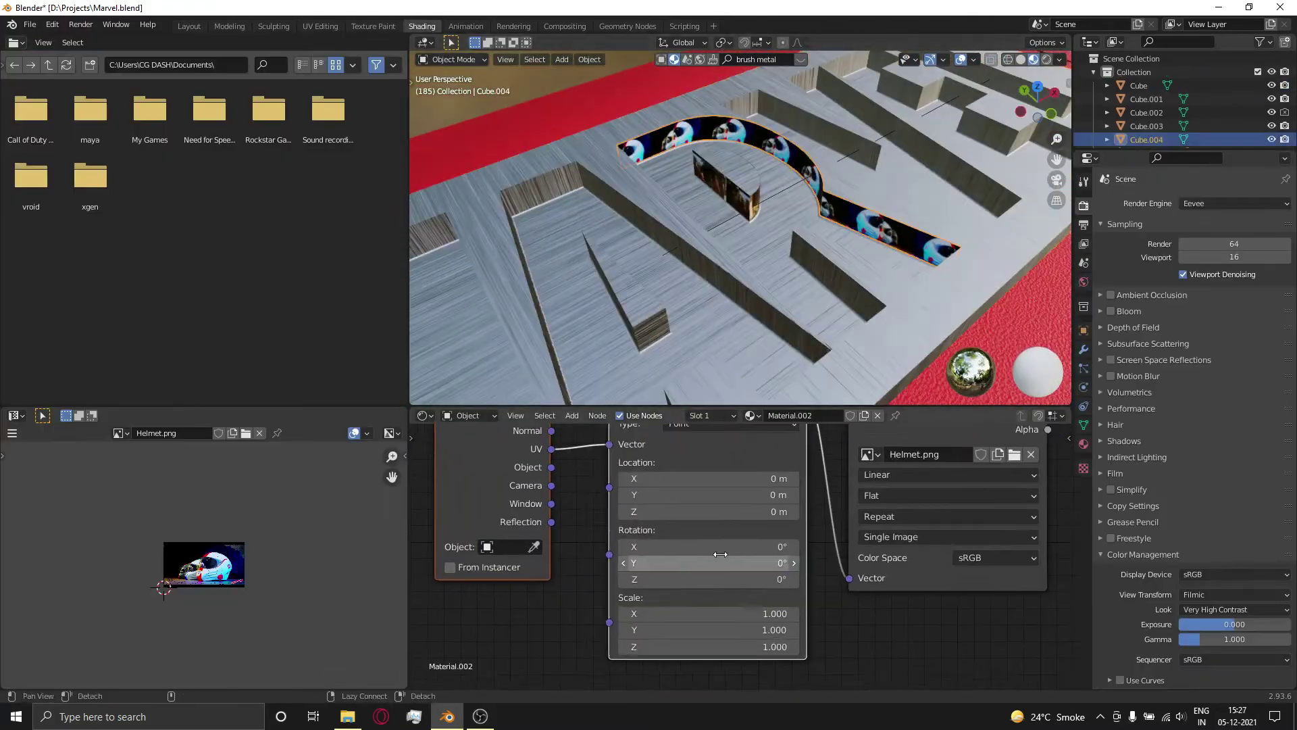
pyautogui.rightClick(720, 554)
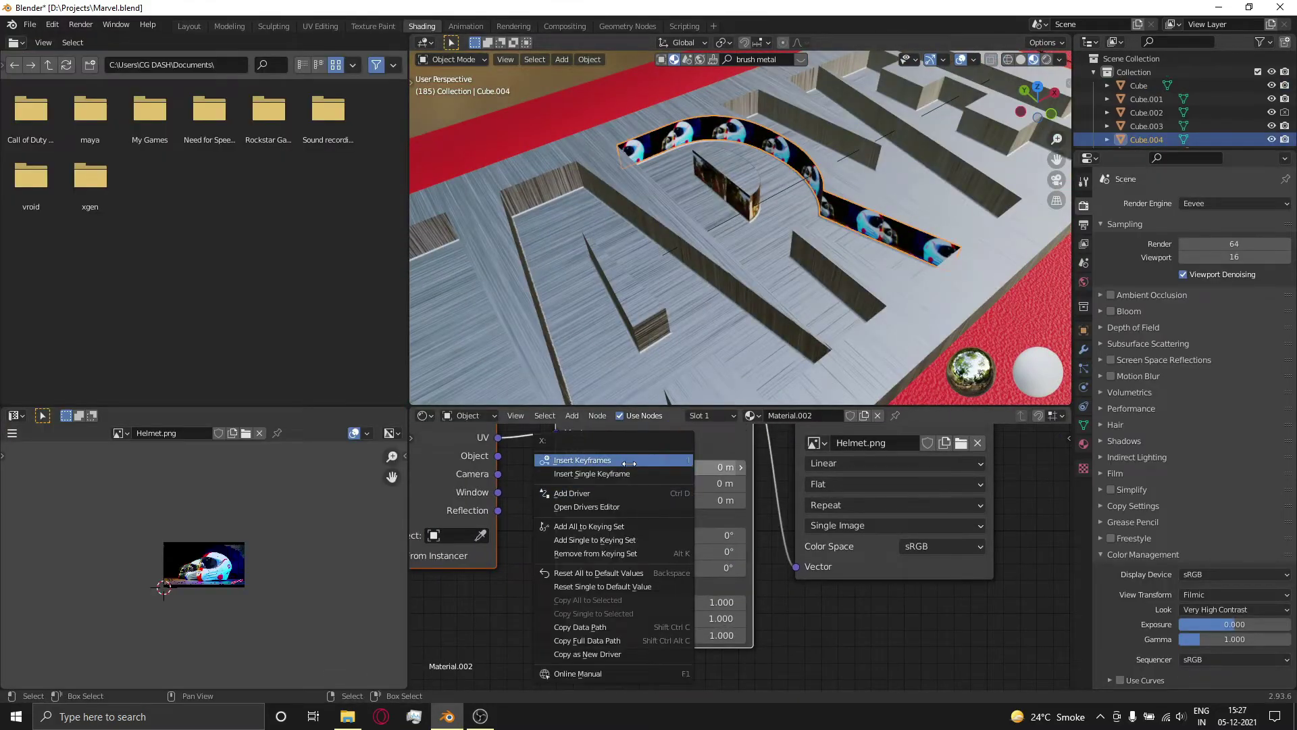
pyautogui.click(608, 412)
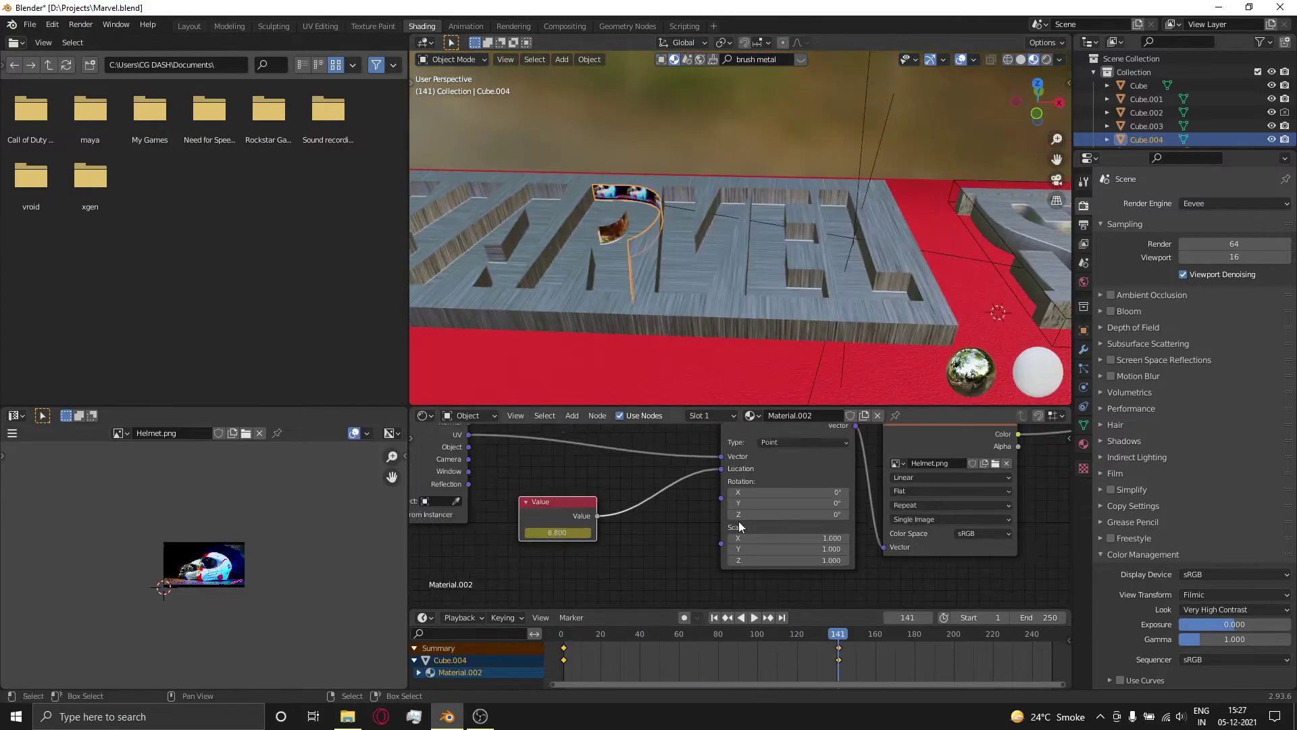
# - Set the helmet material's Blend Mode to Alpha Blend and its Shadow Mode to None
pyautogui.scroll(4, 622, 477)
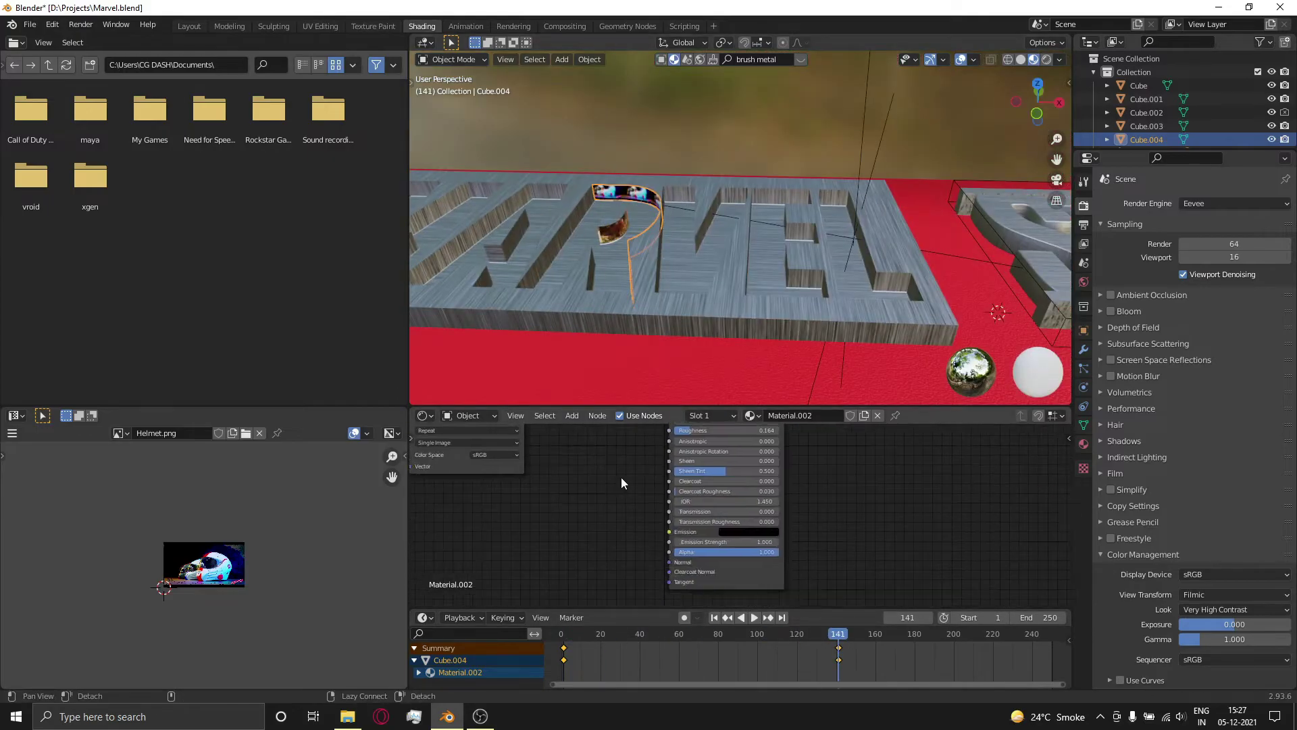
pyautogui.click(1083, 444)
pyautogui.click(1121, 298)
pyautogui.click(1231, 367)
pyautogui.click(1226, 427)
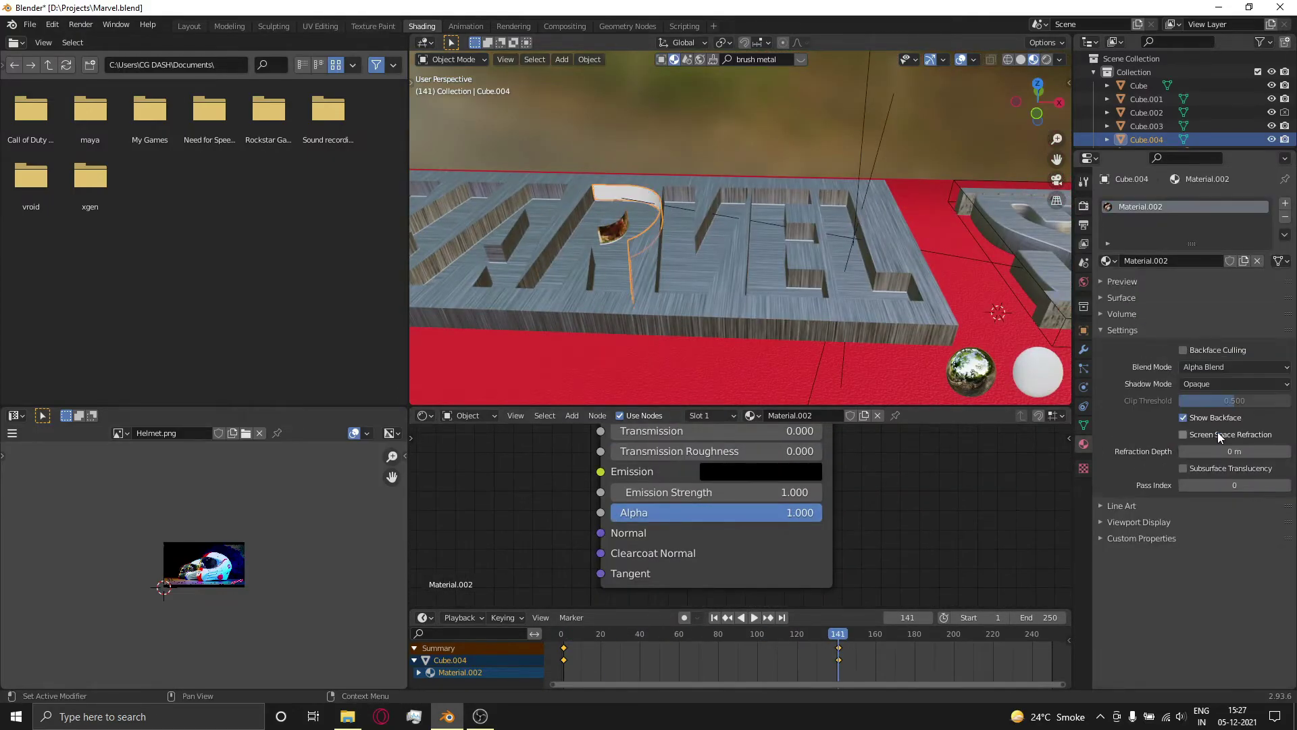
pyautogui.click(1217, 383)
pyautogui.click(1218, 399)
# - View the logo through the camera around frame 144 and keyframe the helmet material's Alpha at 1.000
pyautogui.moveTo(733, 265); pyautogui.dragTo(811, 273, button='middle')
pyautogui.scroll(5, 811, 273)
pyautogui.scroll(-2, 810, 273)
pyautogui.press('KP_0')
pyautogui.moveTo(808, 637); pyautogui.dragTo(785, 635)
pyautogui.scroll(3, 776, 315)
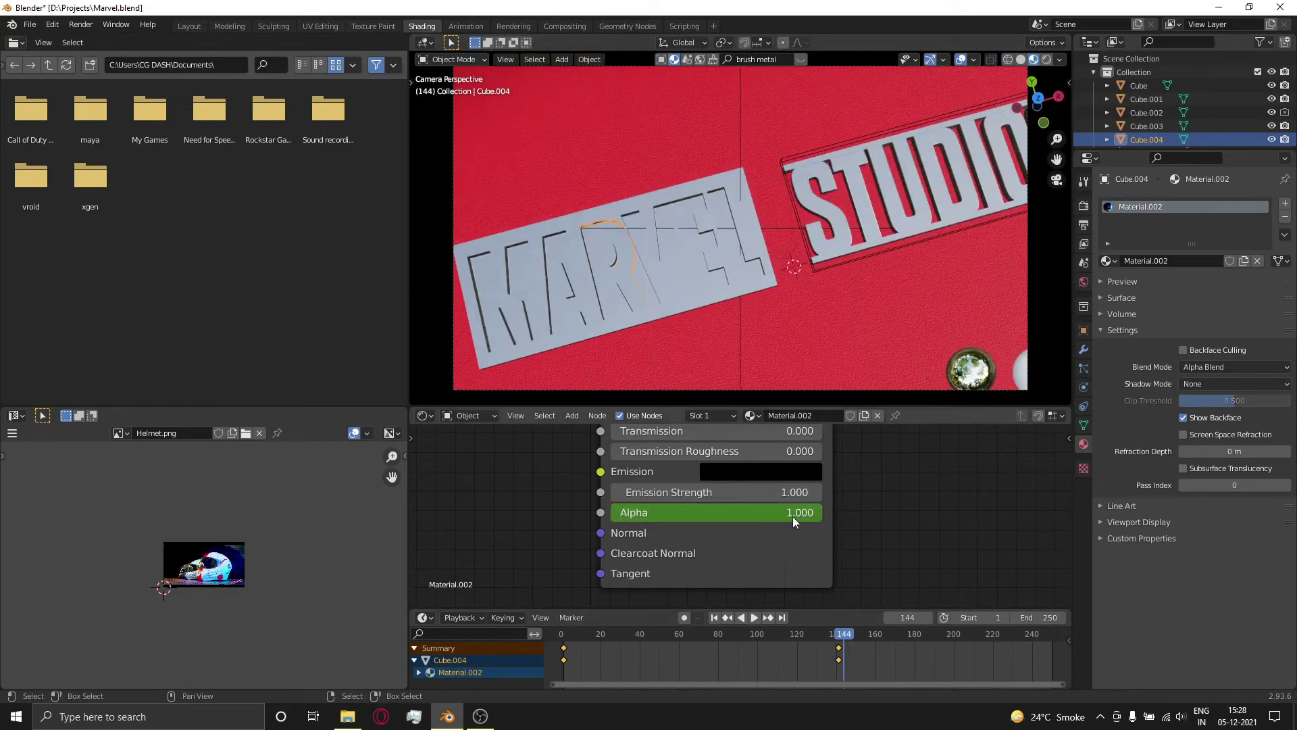
# - Select the similar floor faces inside the MARVEL letters and assign them an empty second material slot
pyautogui.click(728, 232)
pyautogui.press('Tab')
pyautogui.press('KP_7')
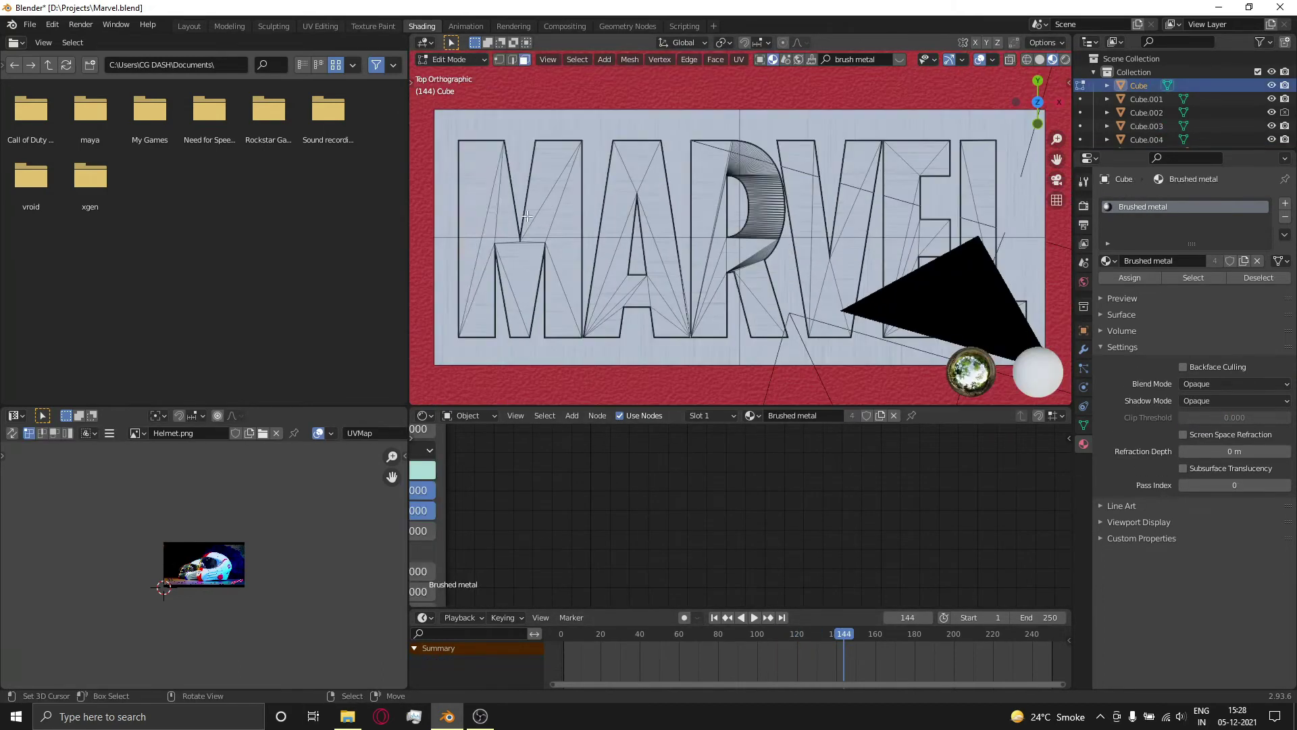
pyautogui.click(681, 241)
pyautogui.moveTo(682, 241); pyautogui.dragTo(828, 167, button='middle')
pyautogui.hotkey('shift', 'g')
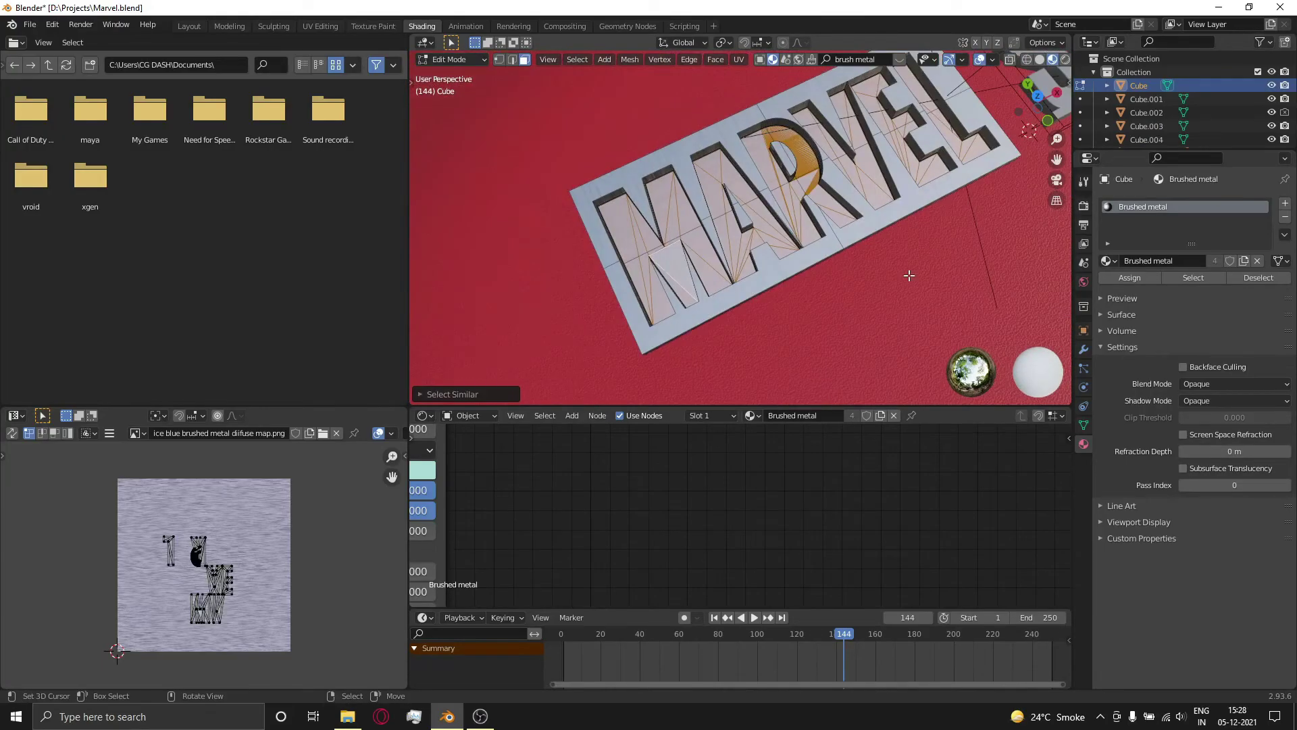
pyautogui.click(710, 415)
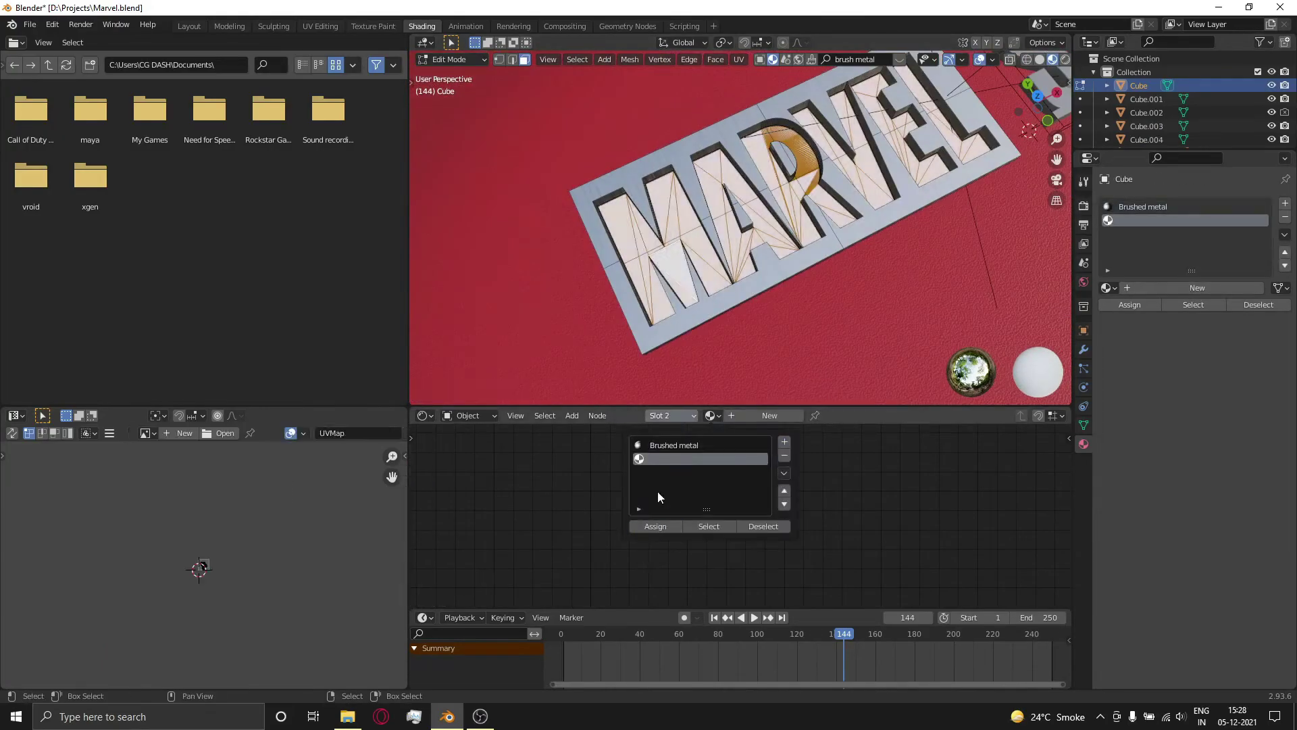
# - Separate the selected letter floor faces from the MARVEL plate into their own object and select it
pyautogui.press('Tab')
pyautogui.moveTo(797, 234); pyautogui.dragTo(844, 259, button='middle')
pyautogui.press('Tab')
pyautogui.press('p')
pyautogui.click(844, 259)
pyautogui.press('Tab')
pyautogui.click(838, 223)
# - Give the separated letter floors an alpha-blended image material using Drone.jpg, and go to frame 36
pyautogui.click(672, 415)
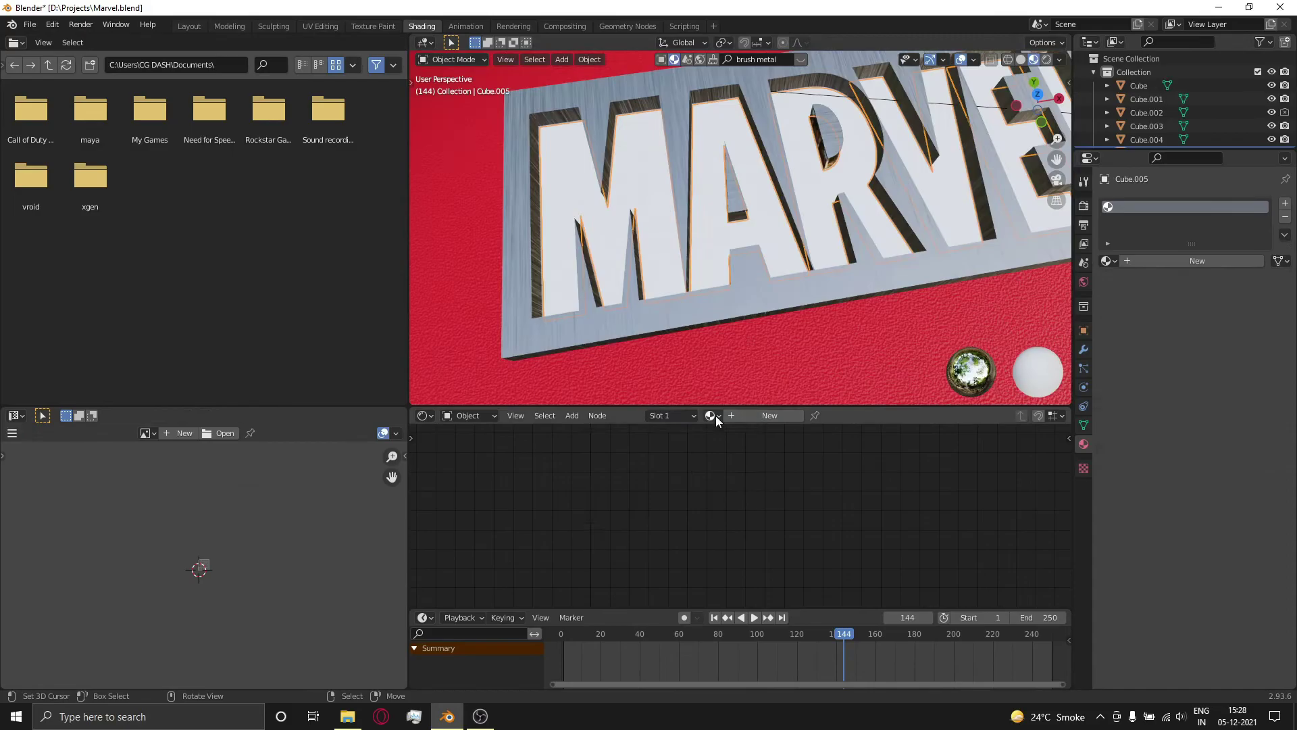
pyautogui.click(714, 416)
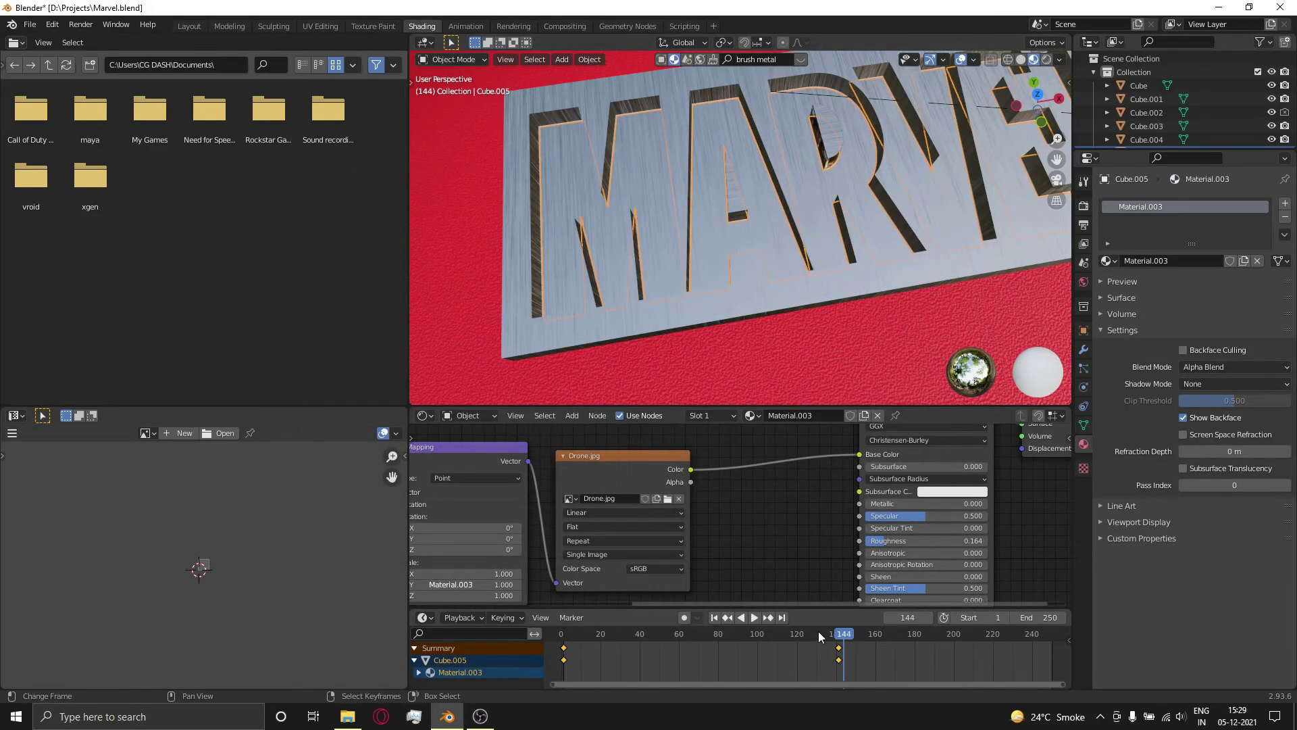
pyautogui.click(637, 634)
pyautogui.press('space')
pyautogui.moveTo(637, 634); pyautogui.dragTo(633, 633)
# - Feed the Drone.jpg colour into the floor material's Emission and set its Emission Strength to 2.000
pyautogui.scroll(-3, 763, 270)
pyautogui.moveTo(844, 556); pyautogui.dragTo(773, 537, button='middle')
pyautogui.scroll(-5, 773, 536)
pyautogui.moveTo(750, 304); pyautogui.dragTo(744, 216, button='middle')
pyautogui.scroll(6, 689, 544)
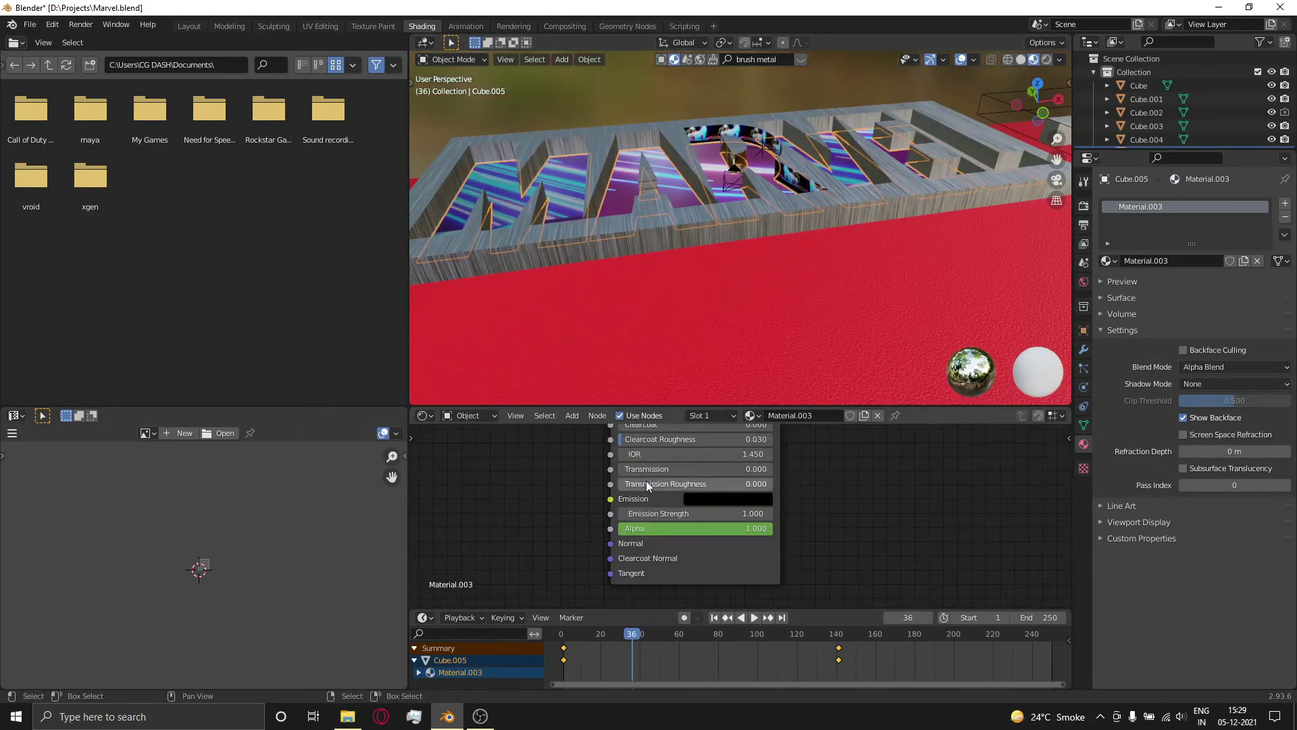
pyautogui.scroll(-6, 648, 486)
pyautogui.moveTo(583, 450); pyautogui.dragTo(696, 579)
pyautogui.scroll(3, 822, 477)
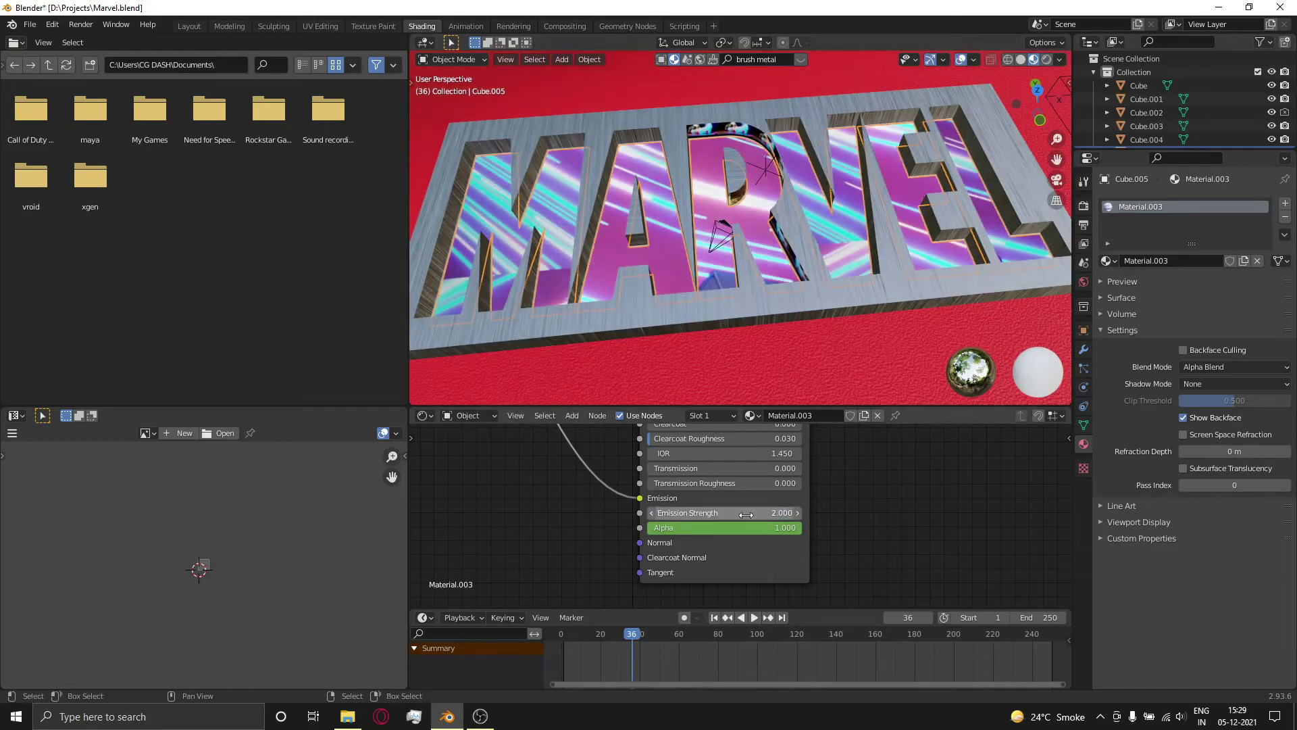
# - Search the BlenderKit HDRs for "studio" and add Studio Small 02 as the world lighting
pyautogui.click(757, 203)
pyautogui.click(736, 192)
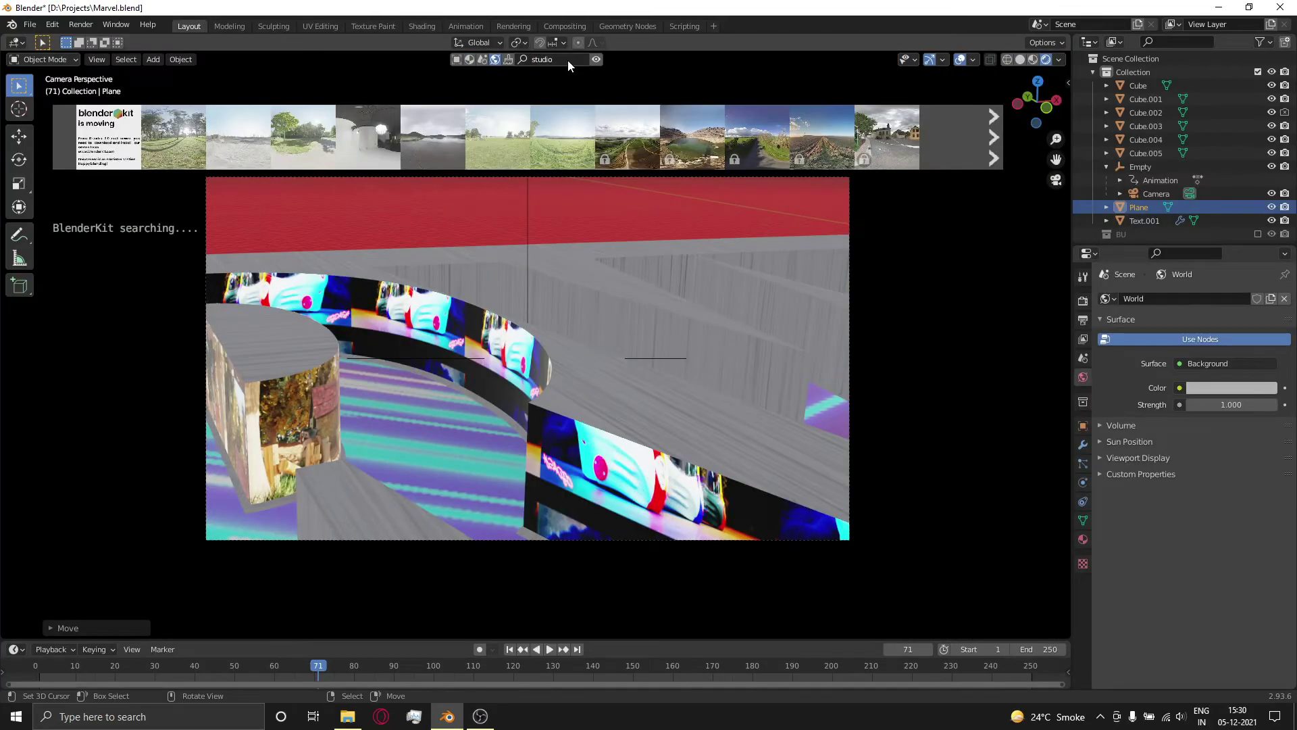
pyautogui.click(571, 138)
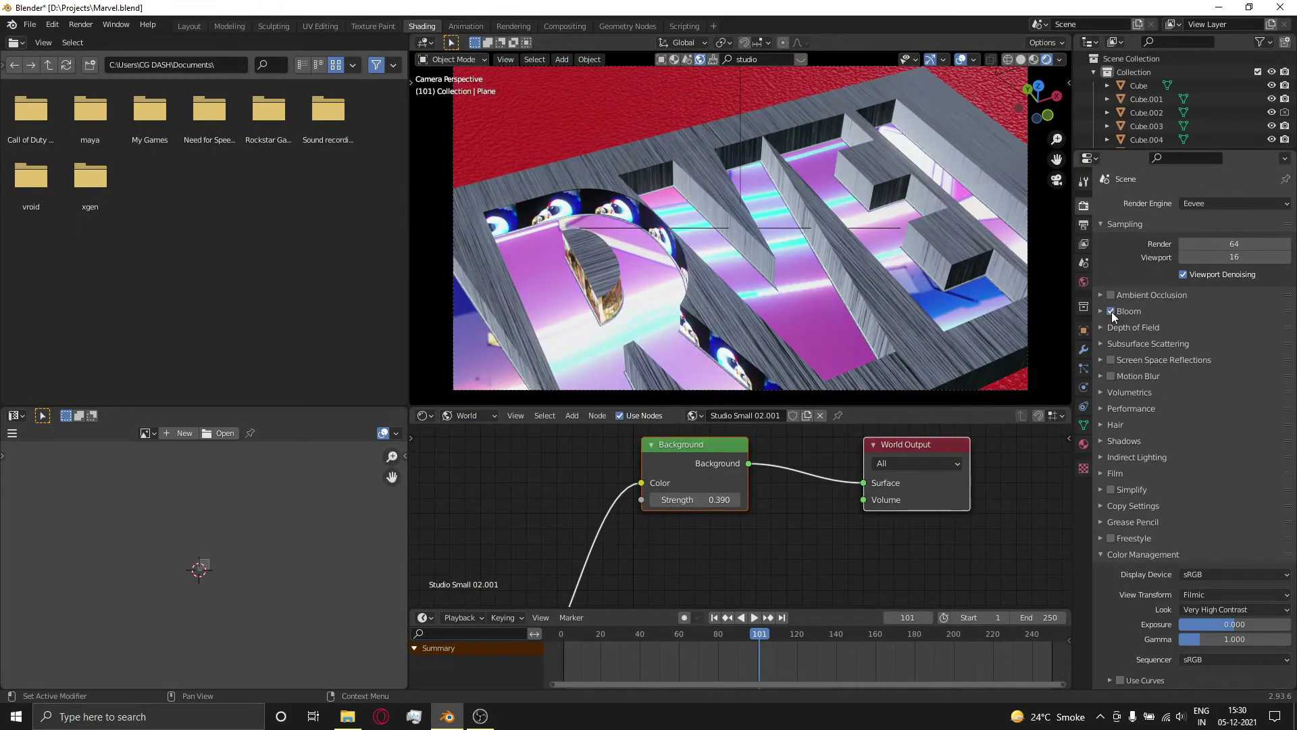
# - Enable Ambient Occlusion and Screen Space Reflections in Eevee and set the colour management Look to High Contrast
pyautogui.click(1142, 294)
pyautogui.click(1140, 295)
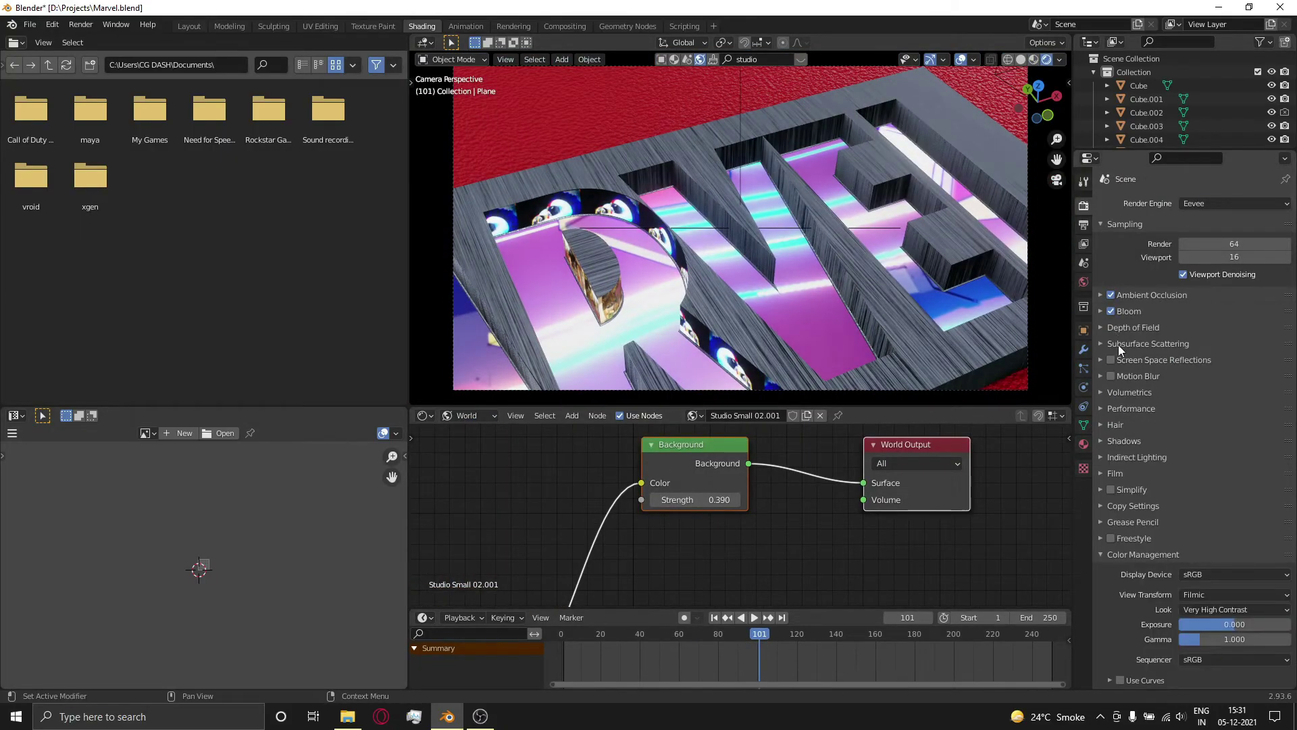
pyautogui.click(1111, 360)
pyautogui.click(1132, 360)
pyautogui.click(1225, 564)
# - Select the MARVEL plate and bring up its Brushed metal object shader nodes, with the scene in camera view
pyautogui.click(811, 229)
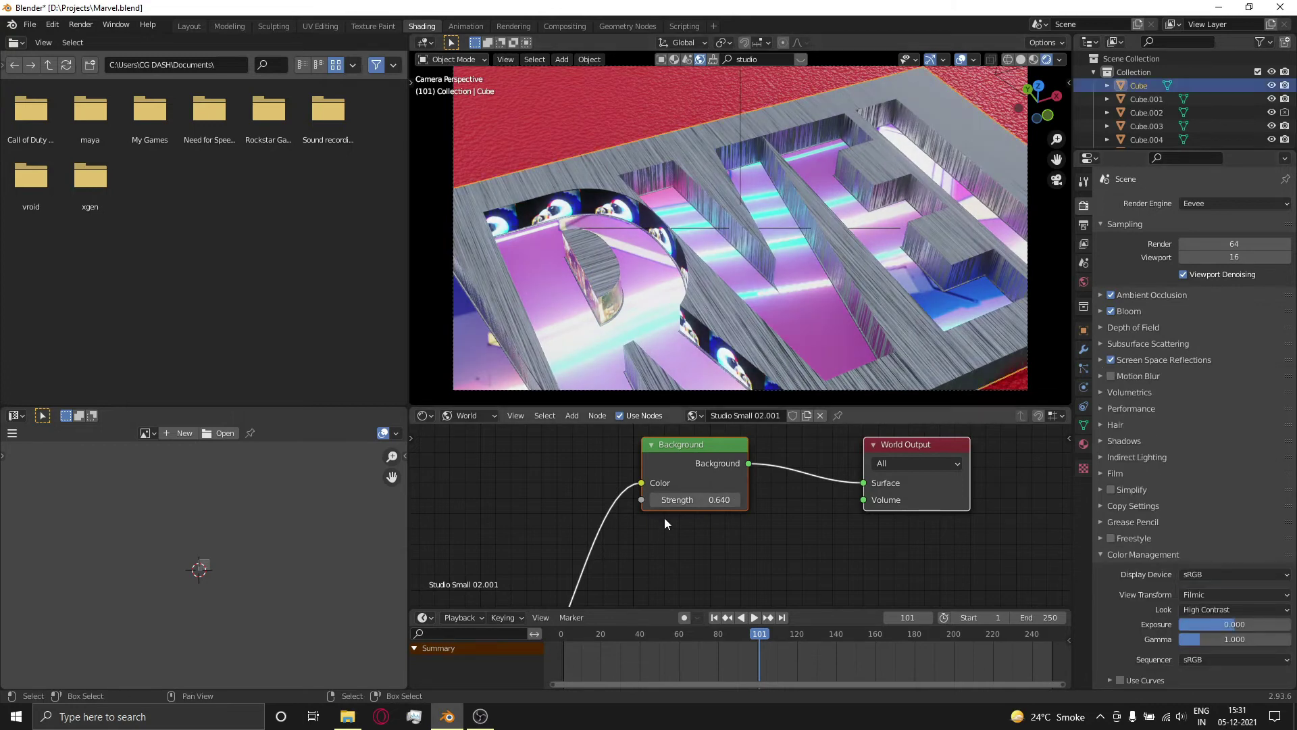
pyautogui.click(473, 415)
pyautogui.click(471, 431)
pyautogui.click(811, 229)
pyautogui.click(817, 228)
pyautogui.moveTo(820, 228)
pyautogui.mouseDown(button='middle')
pyautogui.moveTo(756, 185)
pyautogui.moveTo(753, 199)
pyautogui.mouseUp(button='middle')
pyautogui.click(672, 415)
pyautogui.click(644, 443)
pyautogui.press('KP_0')
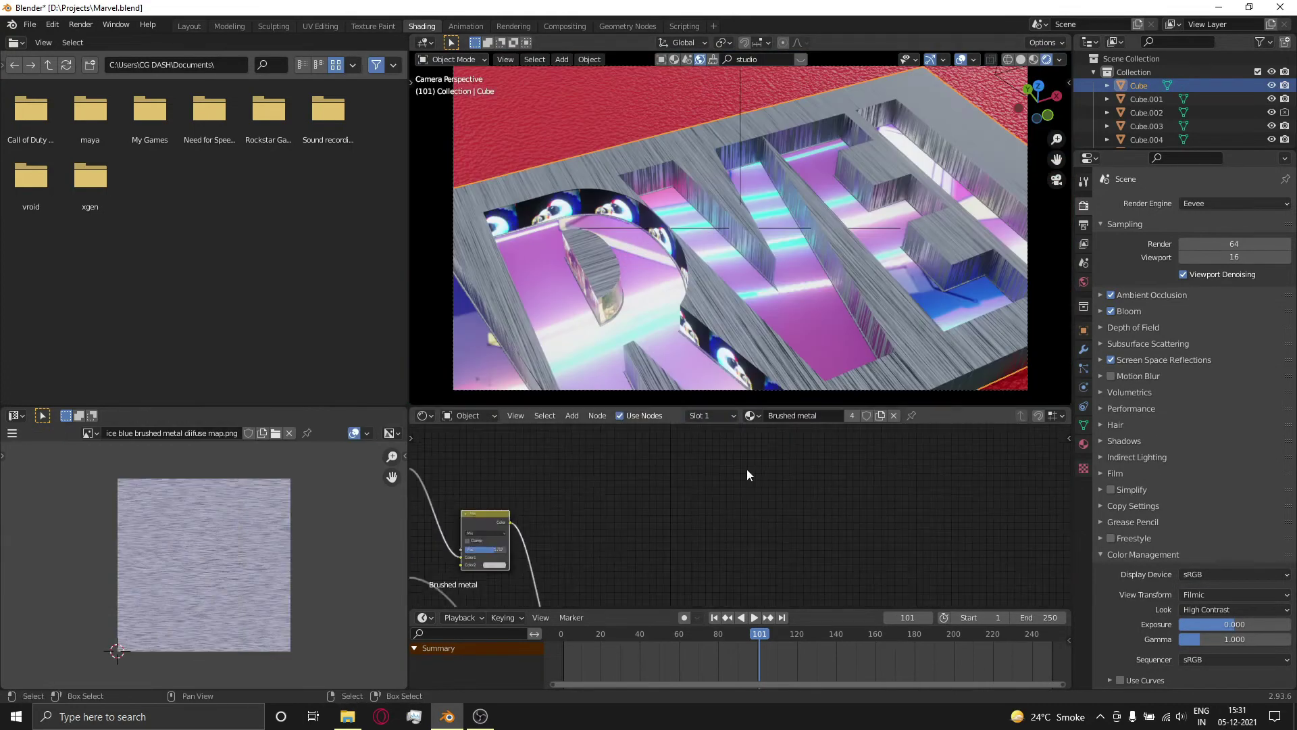
# - Tune the Brushed metal material's node values while comparing the MARVEL plate around frame 122
pyautogui.scroll(8, 662, 527)
pyautogui.moveTo(679, 475); pyautogui.dragTo(630, 475)
pyautogui.click(676, 525)
pyautogui.moveTo(851, 243); pyautogui.dragTo(850, 282)
pyautogui.hotkey('alt', 'a')
pyautogui.moveTo(760, 634); pyautogui.dragTo(801, 616)
pyautogui.click(707, 529)
pyautogui.moveTo(851, 282); pyautogui.dragTo(851, 193)
pyautogui.moveTo(479, 513); pyautogui.dragTo(696, 487, button='middle')
pyautogui.scroll(-3, 696, 488)
pyautogui.moveTo(716, 520); pyautogui.dragTo(729, 521)
pyautogui.scroll(-5, 732, 520)
pyautogui.scroll(-2, 665, 460)
# - Wire the Mapping node into the brushed metal textures and set its Z rotation to 90° and X scale to 17.000
pyautogui.moveTo(665, 461); pyautogui.dragTo(703, 442, button='middle')
pyautogui.keyDown('alt'); pyautogui.moveTo(608, 517); pyautogui.dragTo(696, 460, button='right'); pyautogui.keyUp('alt')
pyautogui.keyDown('alt'); pyautogui.moveTo(608, 517); pyautogui.dragTo(699, 556, button='right'); pyautogui.keyUp('alt')
pyautogui.scroll(8, 756, 510)
pyautogui.moveTo(815, 278); pyautogui.dragTo(792, 278, button='middle')
pyautogui.scroll(5, 792, 279)
pyautogui.moveTo(513, 541)
pyautogui.mouseDown(button='middle')
pyautogui.moveTo(782, 464)
pyautogui.moveTo(781, 434)
pyautogui.mouseUp(button='middle')
pyautogui.moveTo(617, 516); pyautogui.dragTo(635, 516)
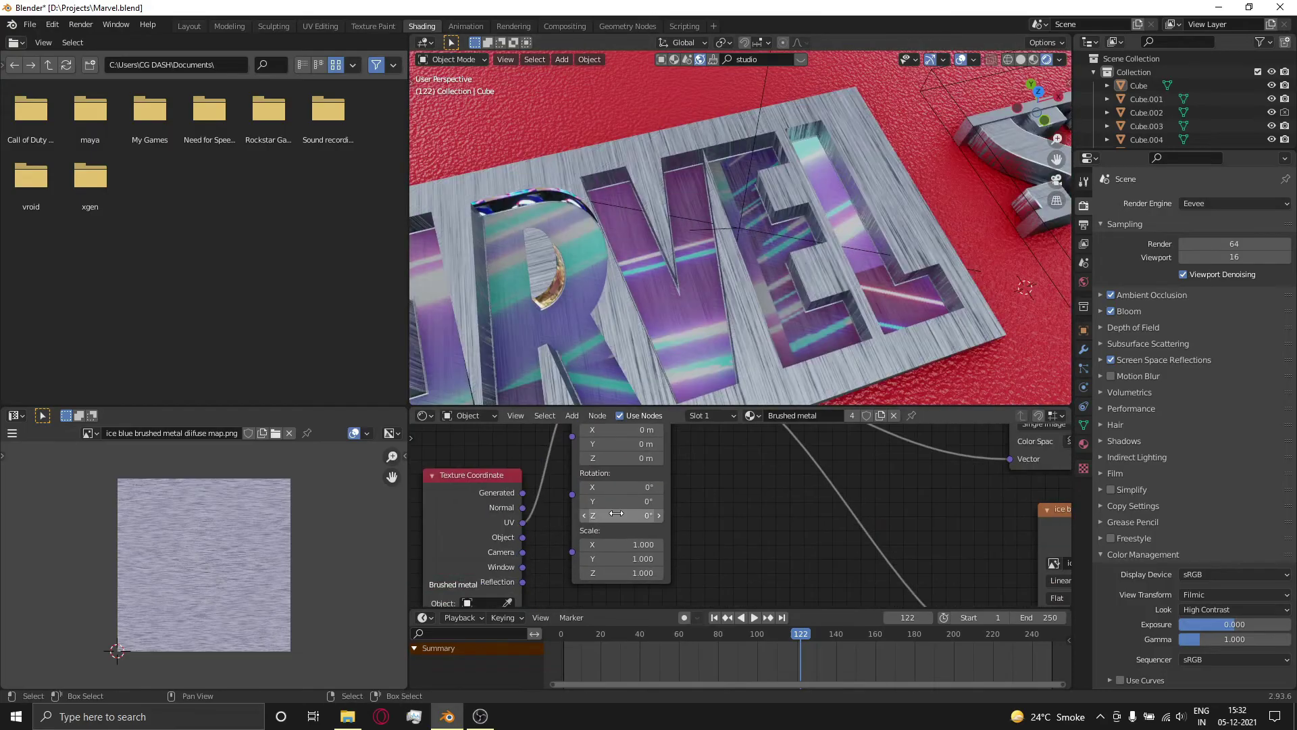
pyautogui.moveTo(619, 503); pyautogui.dragTo(543, 523, button='middle')
pyautogui.moveTo(916, 464)
pyautogui.mouseDown(button='middle')
pyautogui.moveTo(647, 513)
pyautogui.moveTo(975, 435)
pyautogui.mouseUp(button='middle')
pyautogui.moveTo(604, 536); pyautogui.dragTo(683, 536)
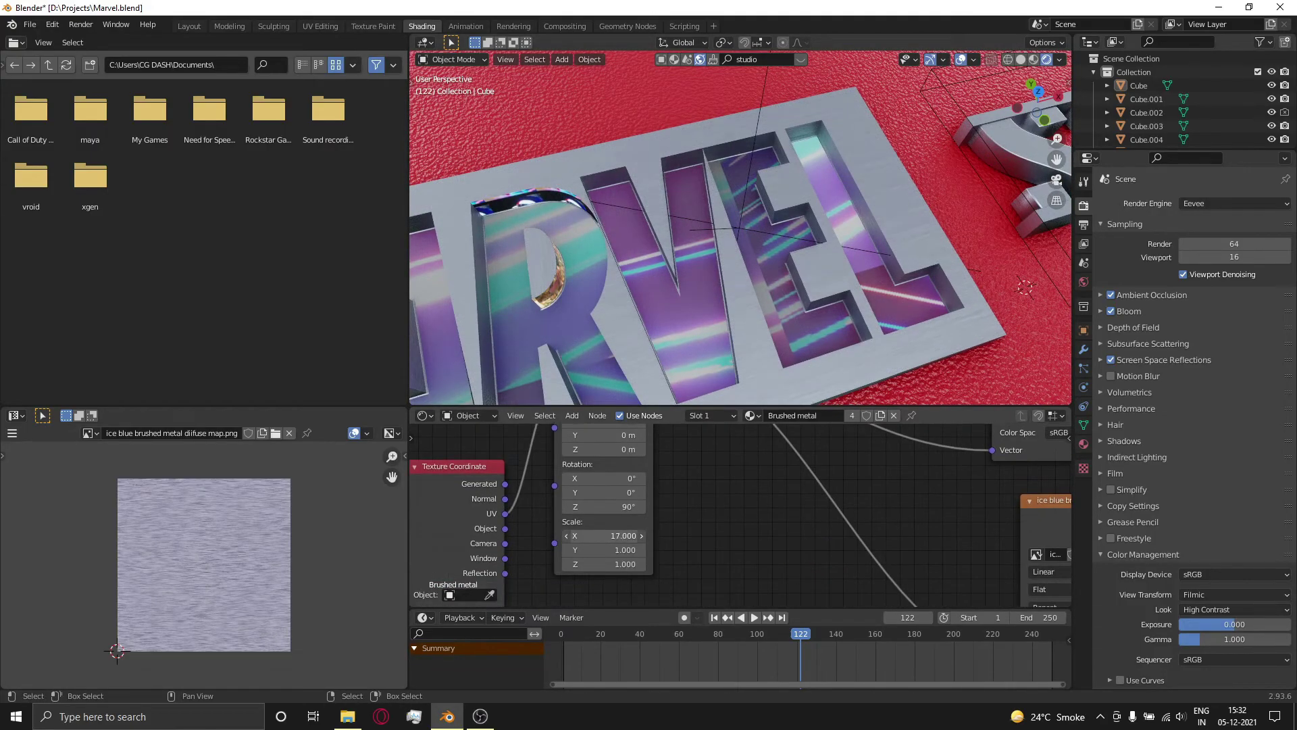
# - Isolate the MARVEL plate around frame 135 and examine the metal texture on its underside
pyautogui.press('KP_0')
pyautogui.moveTo(828, 633)
pyautogui.mouseDown()
pyautogui.moveTo(868, 620)
pyautogui.moveTo(797, 629)
pyautogui.moveTo(841, 635)
pyautogui.mouseUp()
pyautogui.click(710, 264)
pyautogui.moveTo(574, 446); pyautogui.dragTo(484, 439, button='middle')
pyautogui.moveTo(836, 635)
pyautogui.mouseDown()
pyautogui.moveTo(788, 634)
pyautogui.moveTo(826, 629)
pyautogui.mouseUp()
pyautogui.moveTo(716, 371); pyautogui.dragTo(748, 294, button='middle')
pyautogui.rightClick(712, 288)
pyautogui.press('KP_Divide')
pyautogui.press('KP_Divide')
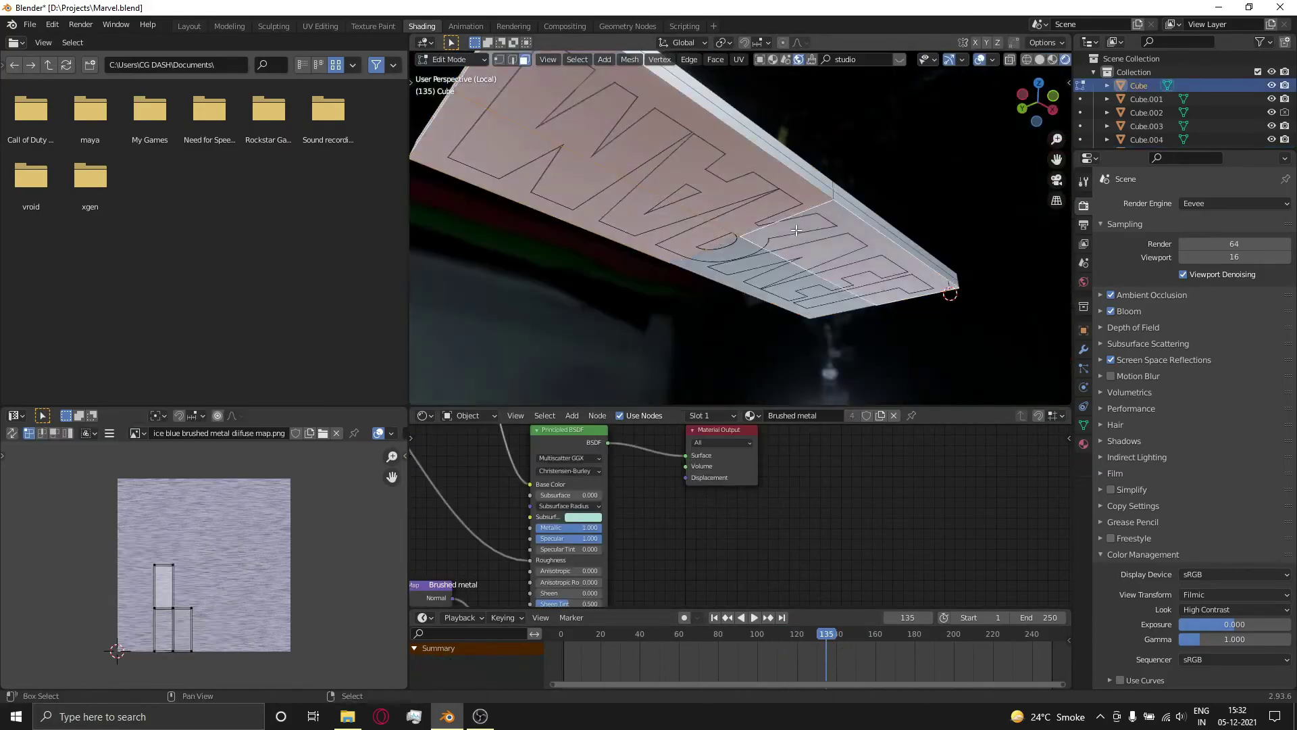
pyautogui.hotkey('alt', 'a')
# - Set the world's Background strength to 0.390, comparing the full logo at frame 183 with the animation in playback
pyautogui.moveTo(826, 633); pyautogui.dragTo(920, 634)
pyautogui.click(470, 416)
pyautogui.click(466, 445)
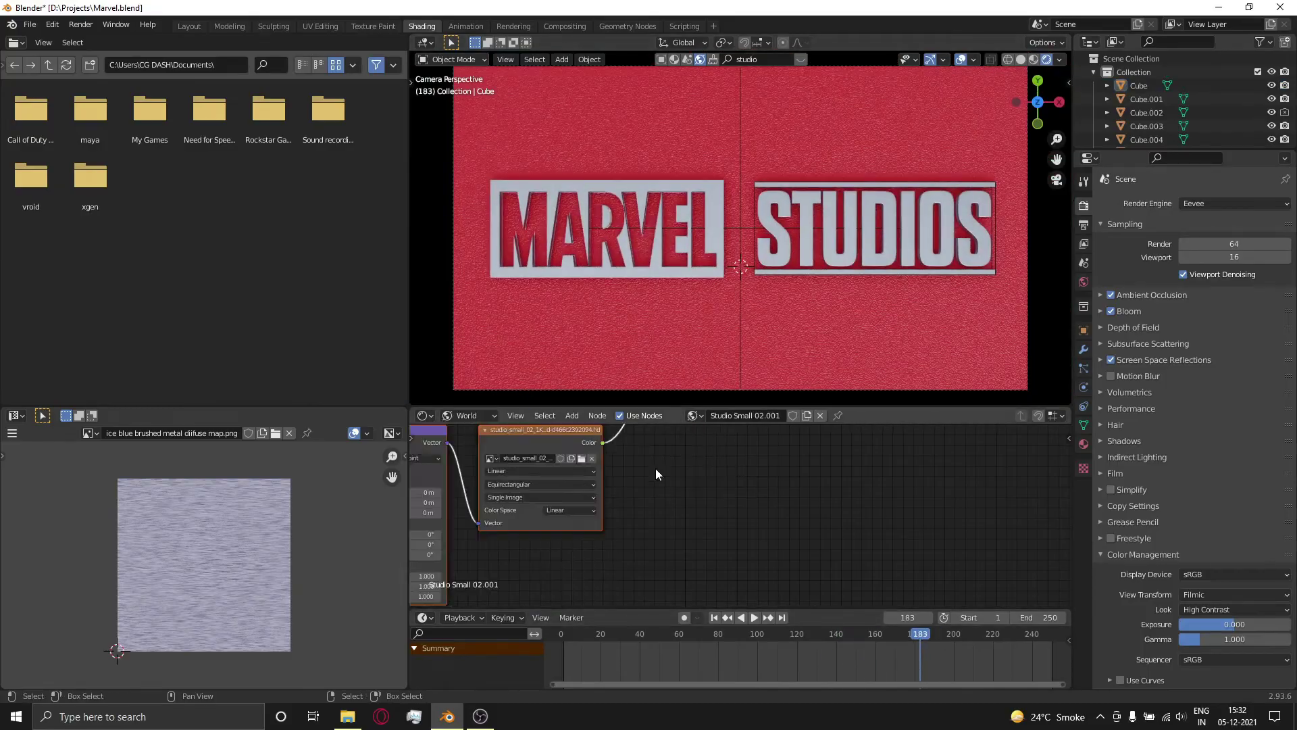
pyautogui.moveTo(655, 469); pyautogui.dragTo(609, 625, button='middle')
pyautogui.moveTo(682, 470)
pyautogui.mouseDown()
pyautogui.moveTo(616, 470)
pyautogui.moveTo(696, 470)
pyautogui.mouseUp()
pyautogui.scroll(4, 614, 257)
pyautogui.scroll(-4, 614, 257)
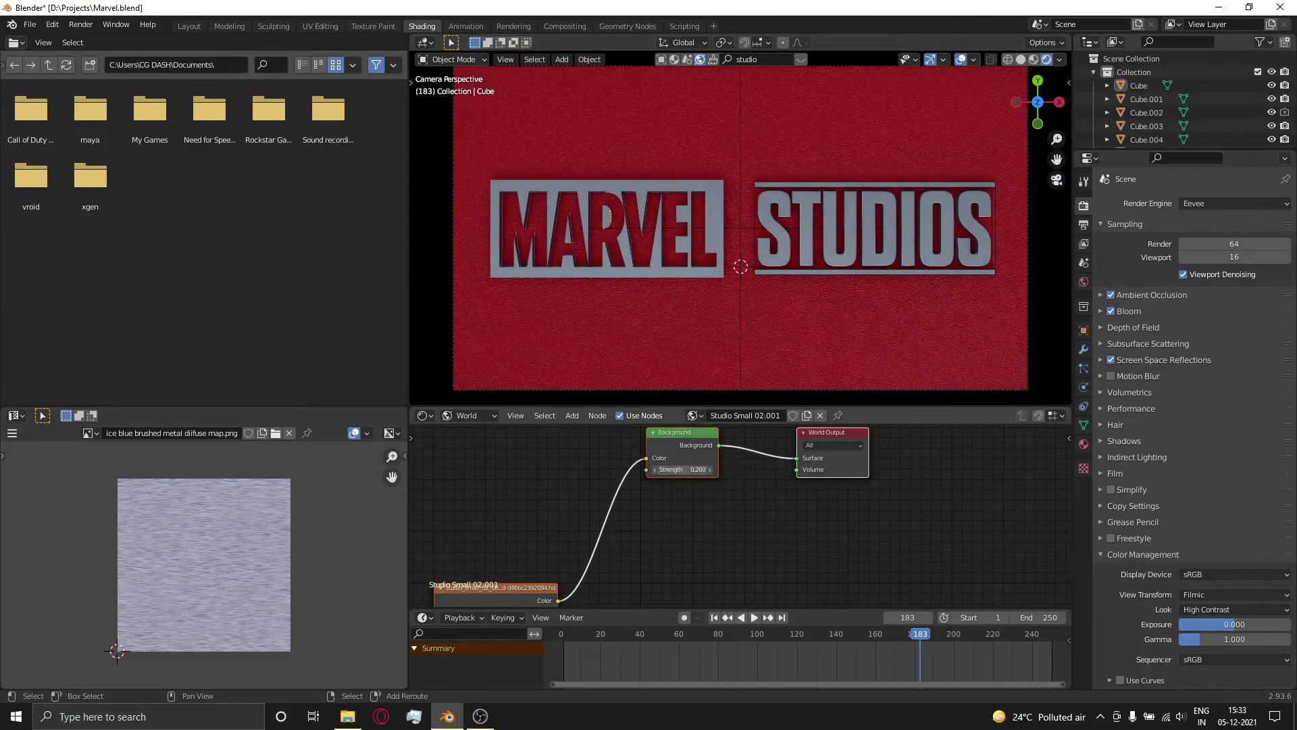
pyautogui.click(739, 632)
pyautogui.press('space')
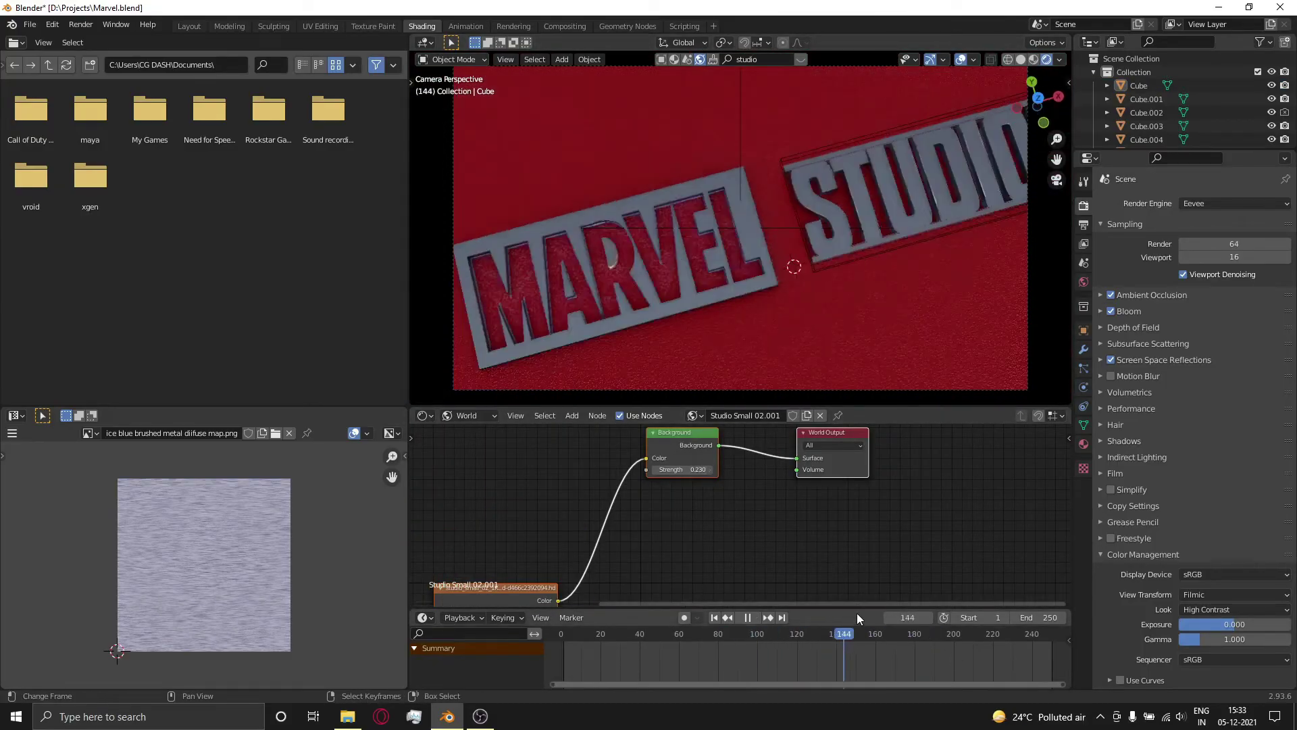
pyautogui.moveTo(857, 613); pyautogui.dragTo(770, 604)
pyautogui.moveTo(682, 469); pyautogui.dragTo(694, 470)
# - Go to frame 167 and examine the STUDIOS lettering and its bars up close
pyautogui.moveTo(777, 634); pyautogui.dragTo(889, 620)
pyautogui.press('space')
pyautogui.rightClick(827, 252)
pyautogui.moveTo(784, 270); pyautogui.dragTo(842, 219, button='middle')
pyautogui.scroll(5, 838, 238)
pyautogui.rightClick(840, 242)
pyautogui.keyDown('shift'); pyautogui.rightClick(802, 255); pyautogui.keyUp('shift')
pyautogui.press('KP_7')
pyautogui.scroll(3, 842, 219)
pyautogui.rightClick(757, 255)
# - Switch to object shading, isolate the STUDIOS bars and edit their mesh with the Basis shape key active
pyautogui.click(466, 416)
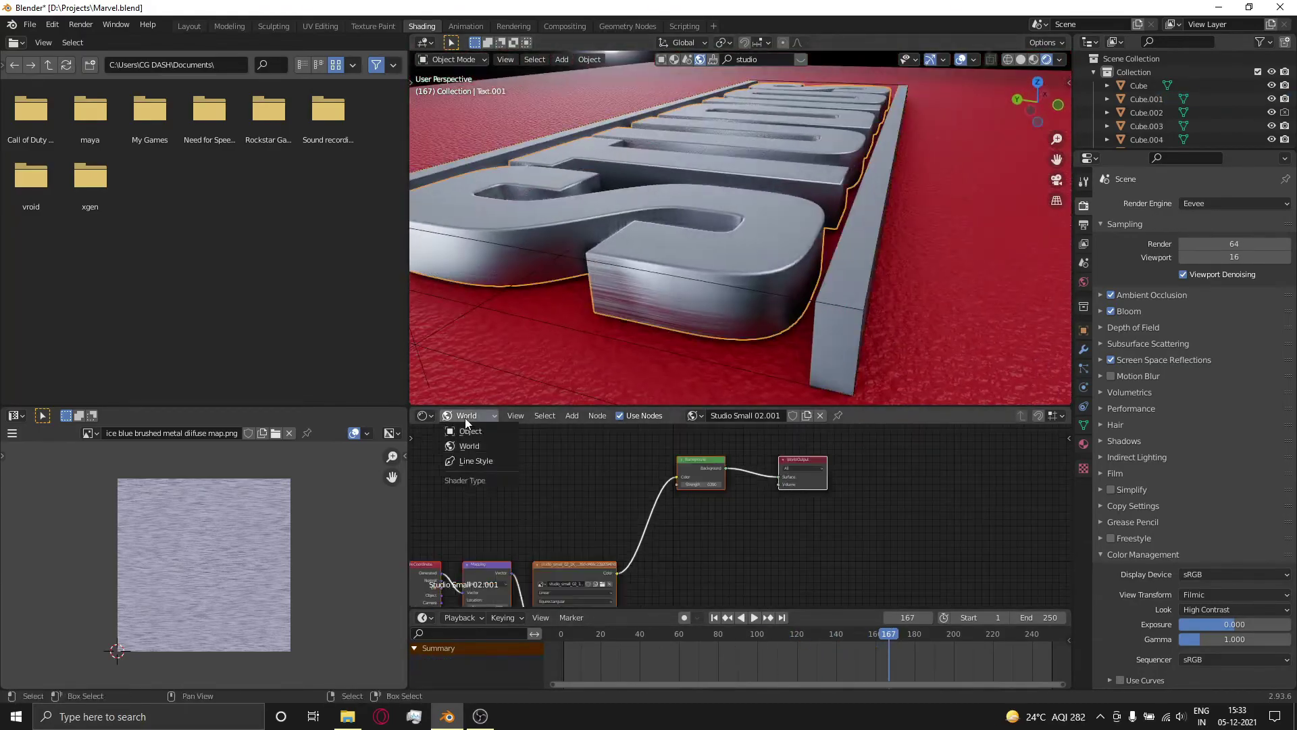
pyautogui.click(467, 431)
pyautogui.moveTo(702, 256)
pyautogui.mouseDown(button='middle')
pyautogui.moveTo(732, 277)
pyautogui.moveTo(797, 216)
pyautogui.mouseUp(button='middle')
pyautogui.rightClick(732, 277)
pyautogui.press('KP_Divide')
pyautogui.press('Tab')
pyautogui.click(1084, 424)
pyautogui.click(1130, 328)
# - Assign the inner side faces of both STUDIOS bars to a second material slot holding a new material
pyautogui.rightClick(648, 250)
pyautogui.keyDown('shift'); pyautogui.rightClick(842, 250); pyautogui.keyUp('shift')
pyautogui.click(710, 416)
pyautogui.click(785, 442)
pyautogui.click(664, 526)
pyautogui.press('Tab')
pyautogui.click(755, 416)
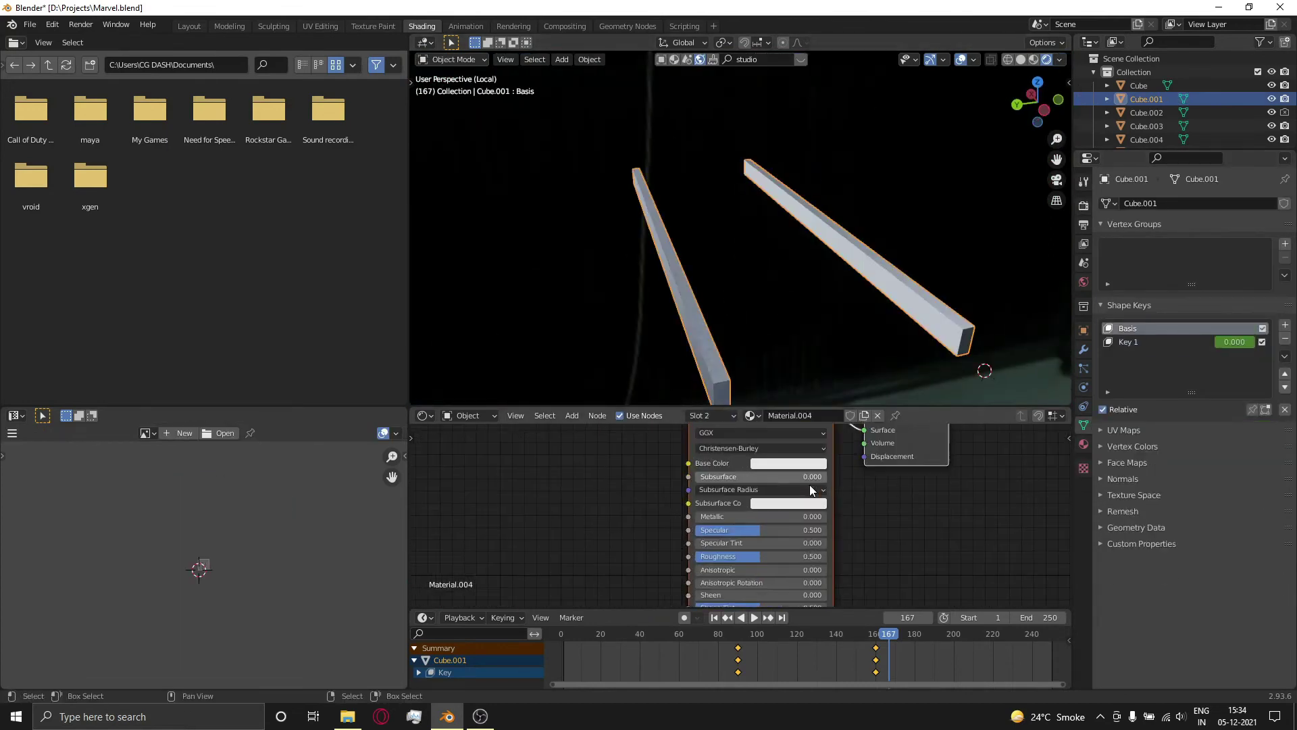
# - Give the new bar material a red Emission colour with an Emission Strength of 5
pyautogui.moveTo(806, 548); pyautogui.dragTo(733, 434, button='middle')
pyautogui.moveTo(658, 549); pyautogui.dragTo(673, 515, button='middle')
pyautogui.doubleClick(702, 542)
pyautogui.write('5')
pyautogui.press('Return')
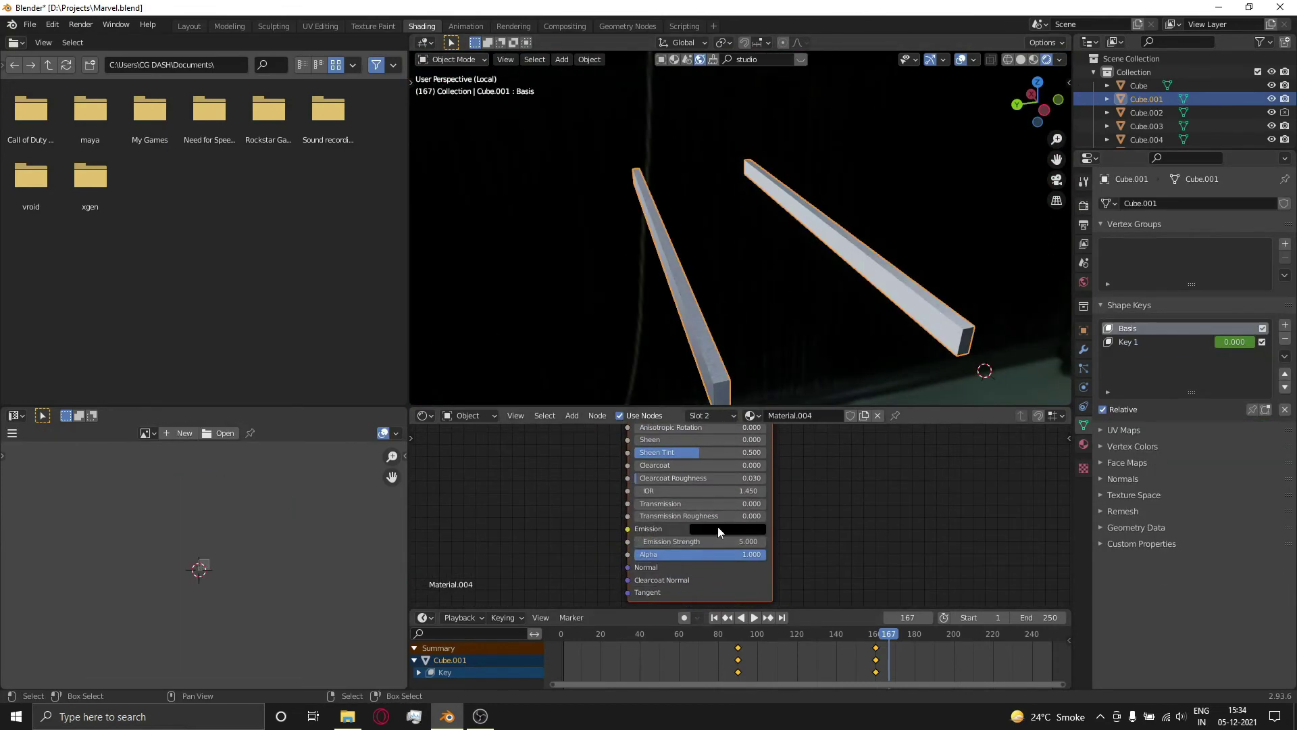
pyautogui.click(717, 527)
pyautogui.moveTo(743, 400); pyautogui.dragTo(740, 444)
pyautogui.moveTo(804, 345); pyautogui.dragTo(690, 369, button='middle')
# - Set the bar material's Emission Strength to 10 and bring the rest of the scene back into view
pyautogui.doubleClick(705, 541)
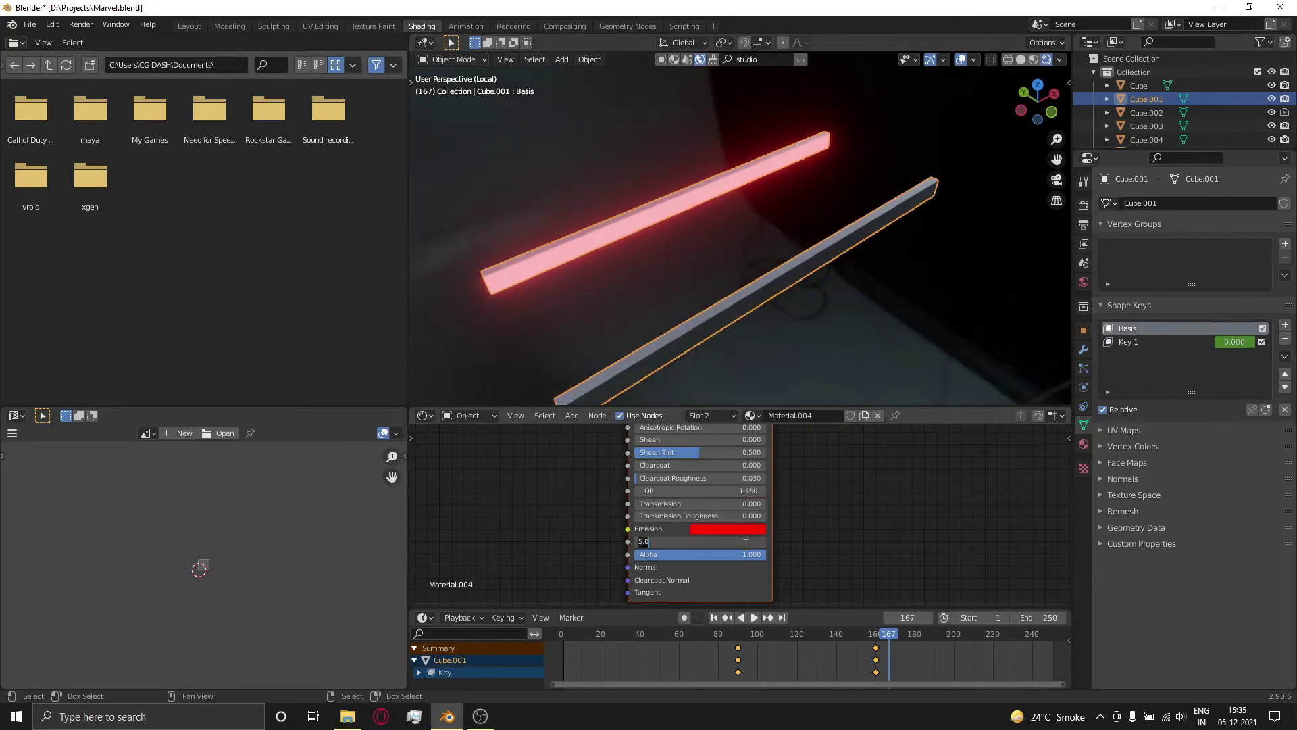
pyautogui.write('10')
pyautogui.press('Return')
pyautogui.click(744, 529)
pyautogui.press('KP_Divide')
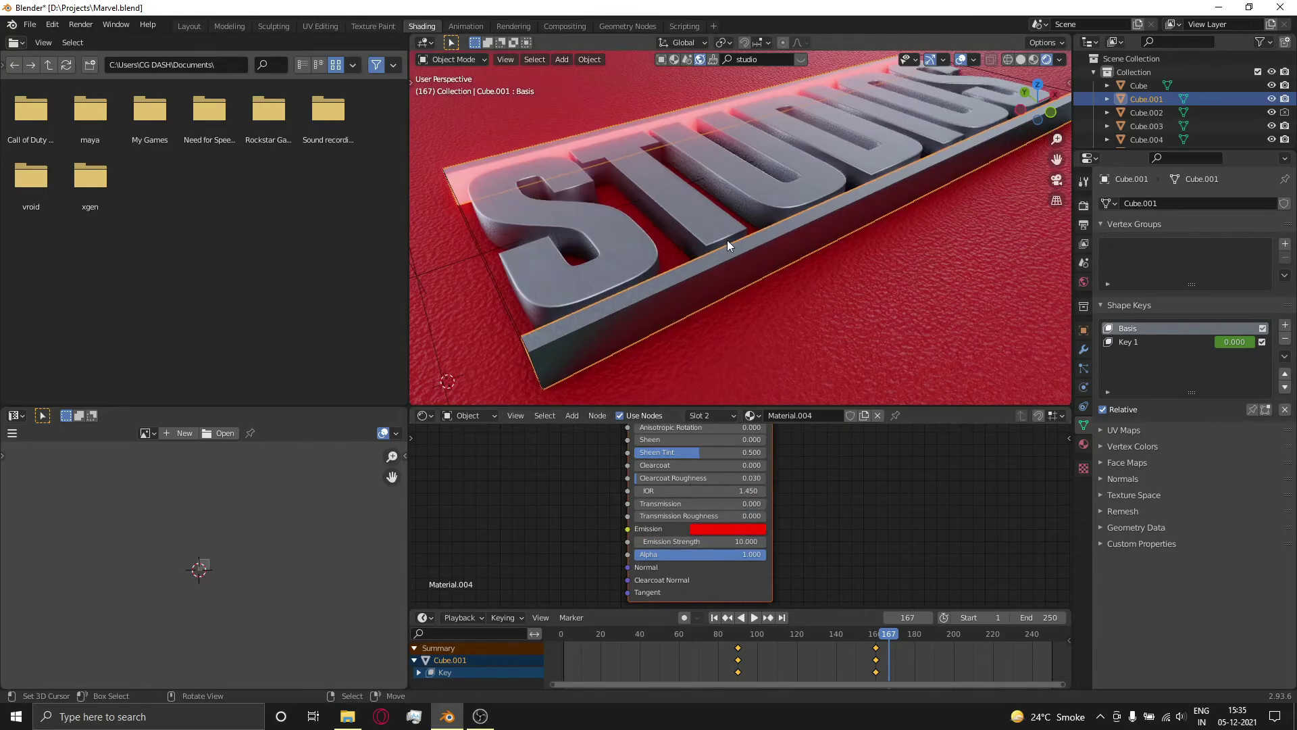
# - Deselect everything, set the colour management Look to Very High Contrast and check the glow around STUDIOS
pyautogui.hotkey('alt', 'a')
pyautogui.click(1084, 205)
pyautogui.click(1267, 611)
pyautogui.click(1241, 576)
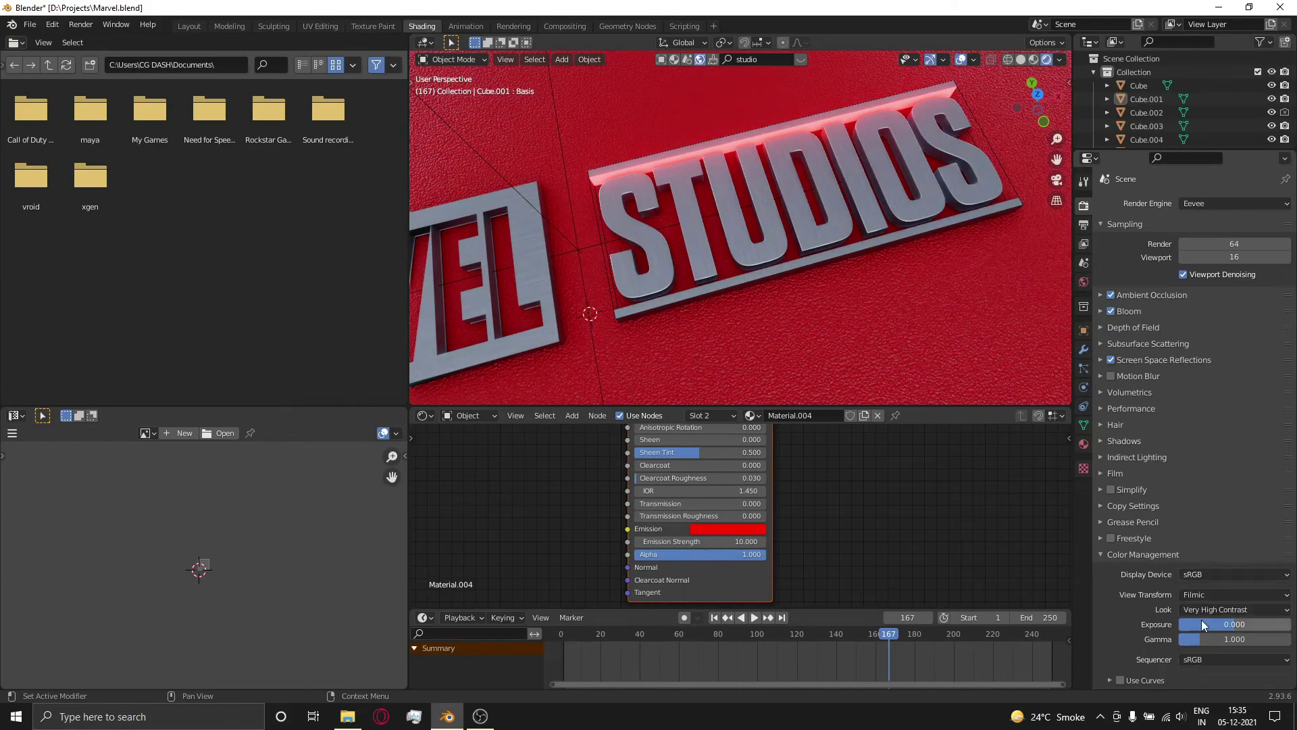
pyautogui.moveTo(710, 274); pyautogui.dragTo(862, 228, button='middle')
pyautogui.scroll(5, 862, 229)
pyautogui.scroll(-3, 862, 229)
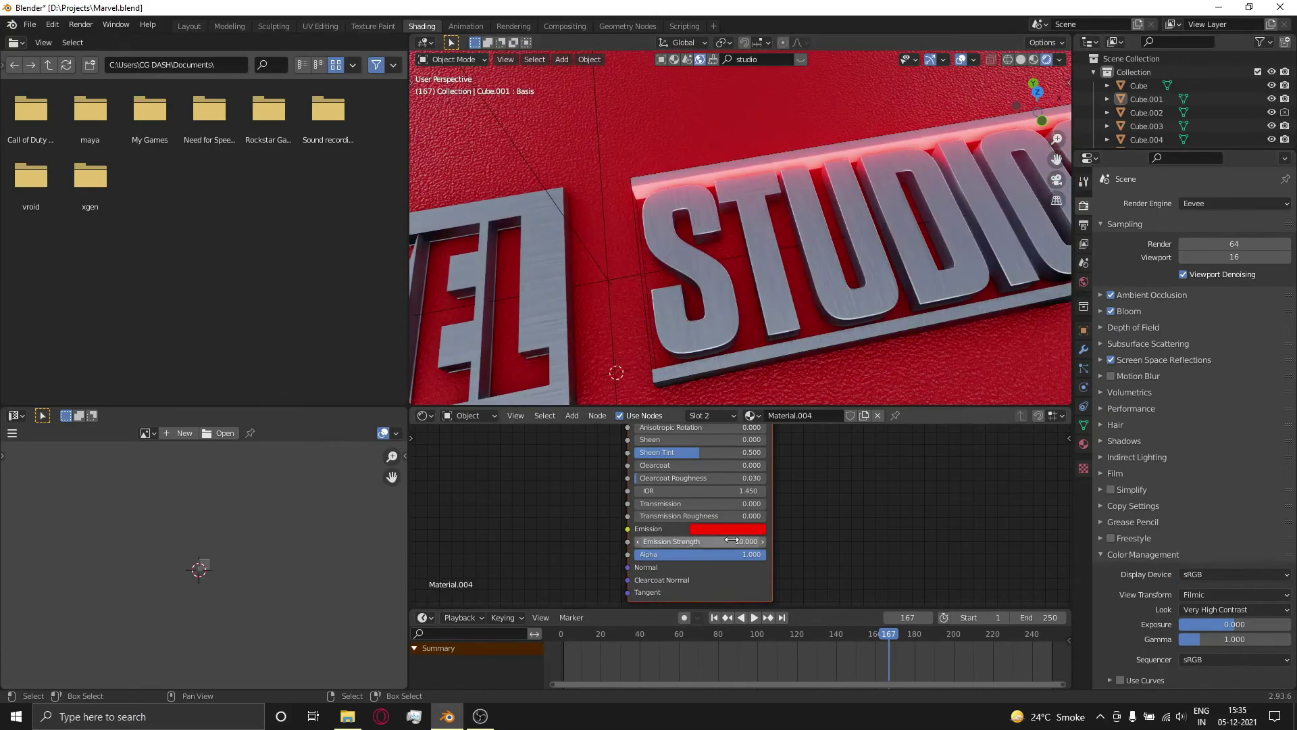
# - Set the bar material's Emission Strength to 100 and keyframe it at frame 139
pyautogui.doubleClick(703, 541)
pyautogui.write('100')
pyautogui.press('Return')
pyautogui.press('space')
pyautogui.moveTo(811, 642)
pyautogui.mouseDown()
pyautogui.moveTo(772, 639)
pyautogui.moveTo(858, 643)
pyautogui.moveTo(824, 643)
pyautogui.mouseUp()
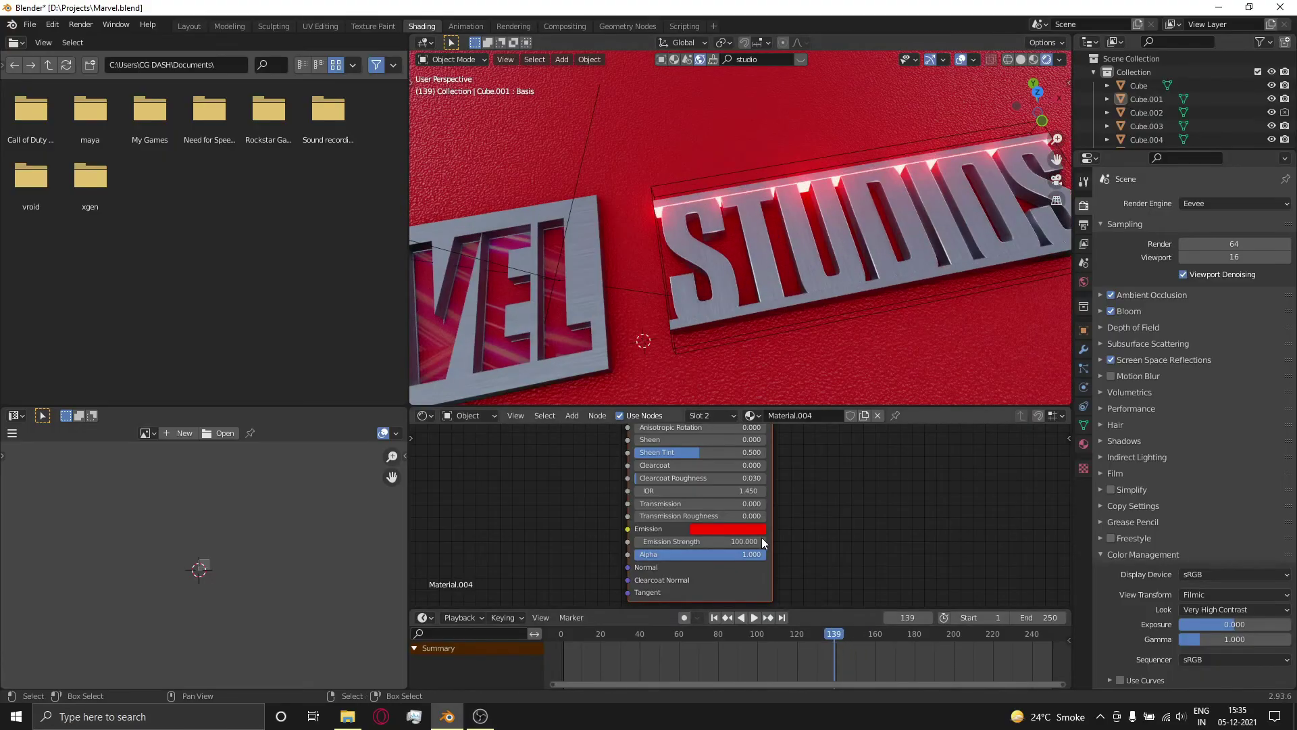
pyautogui.press('i')
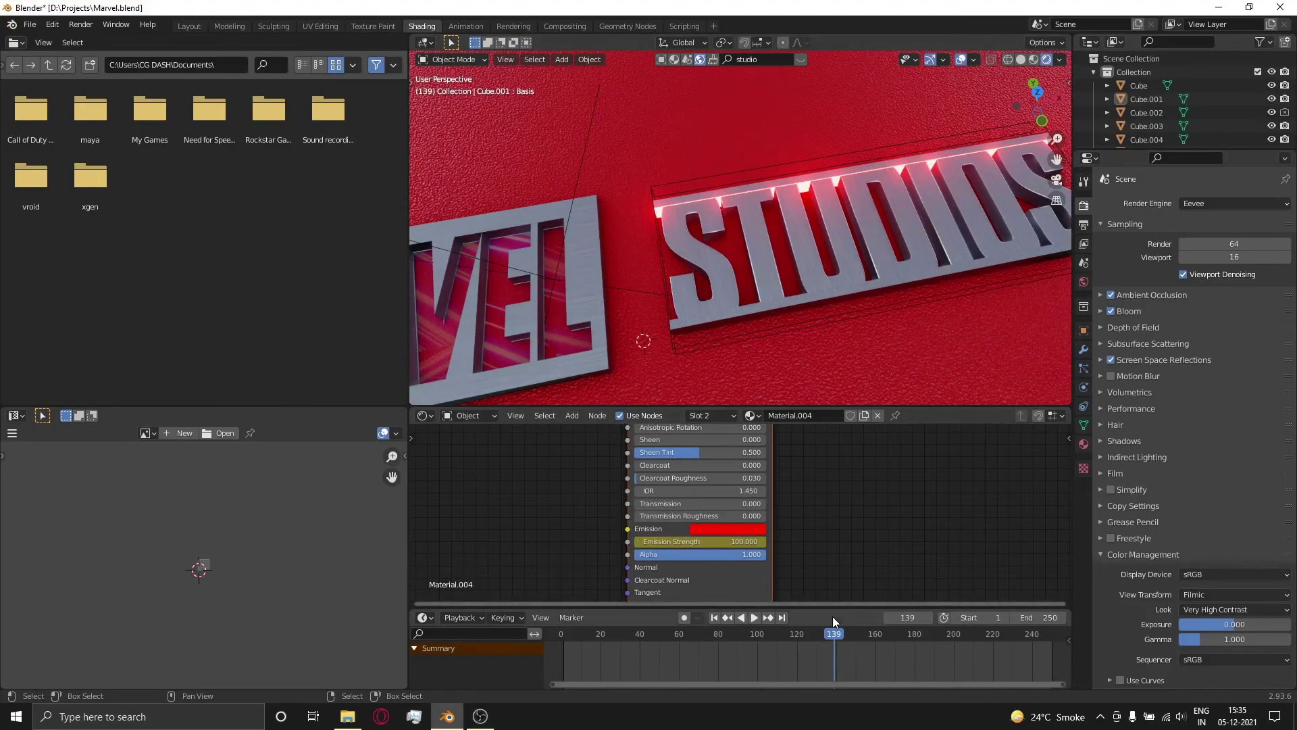
# - Set the bar material's Emission Strength to 0 both before and after frame 139, keyframing the fade-out
pyautogui.moveTo(835, 635); pyautogui.dragTo(758, 599)
pyautogui.doubleClick(685, 540)
pyautogui.write('0')
pyautogui.press('Return')
pyautogui.click(763, 331)
pyautogui.moveTo(826, 635); pyautogui.dragTo(912, 628)
pyautogui.doubleClick(741, 542)
pyautogui.write('0')
pyautogui.press('Return')
pyautogui.press('i')
# - Save the file and play the animation through the camera in the Layout workspace
pyautogui.press('KP_0')
pyautogui.hotkey('ctrl', 's')
pyautogui.scroll(-4, 754, 293)
pyautogui.click(190, 26)
pyautogui.moveTo(653, 666); pyautogui.dragTo(300, 578)
pyautogui.press('space')
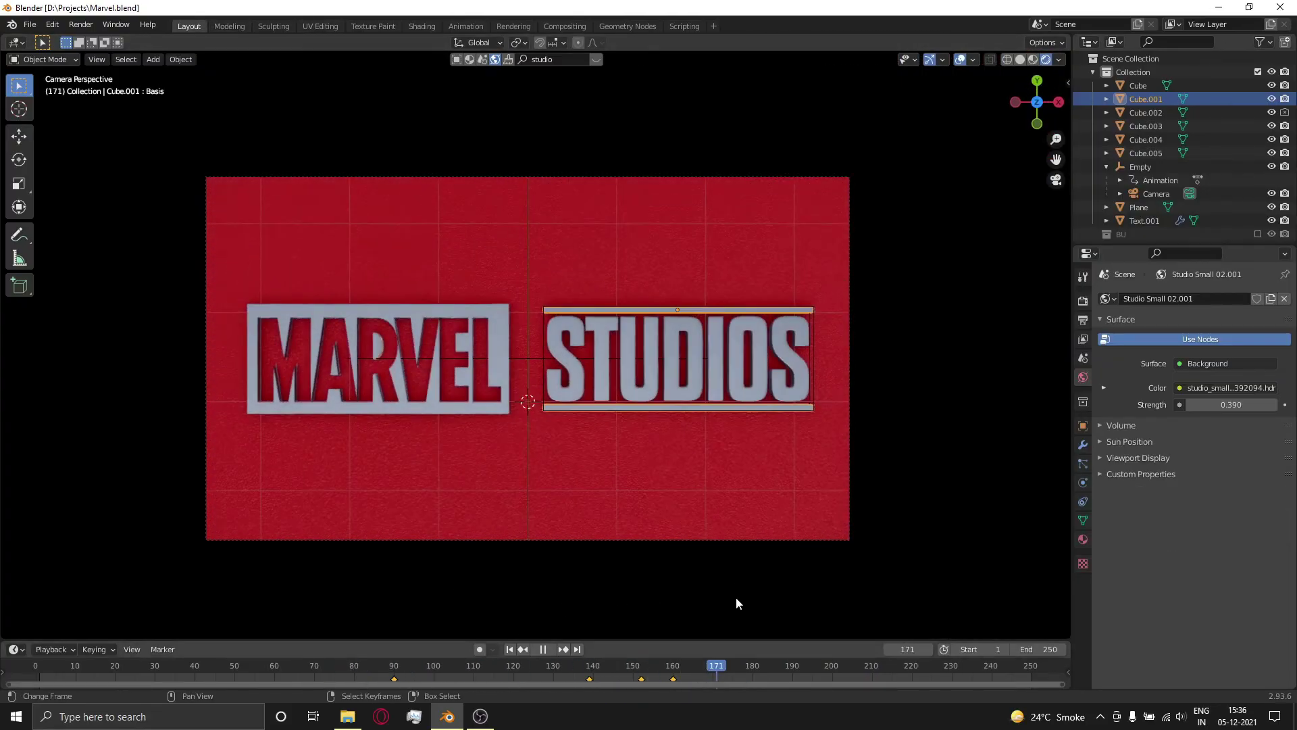